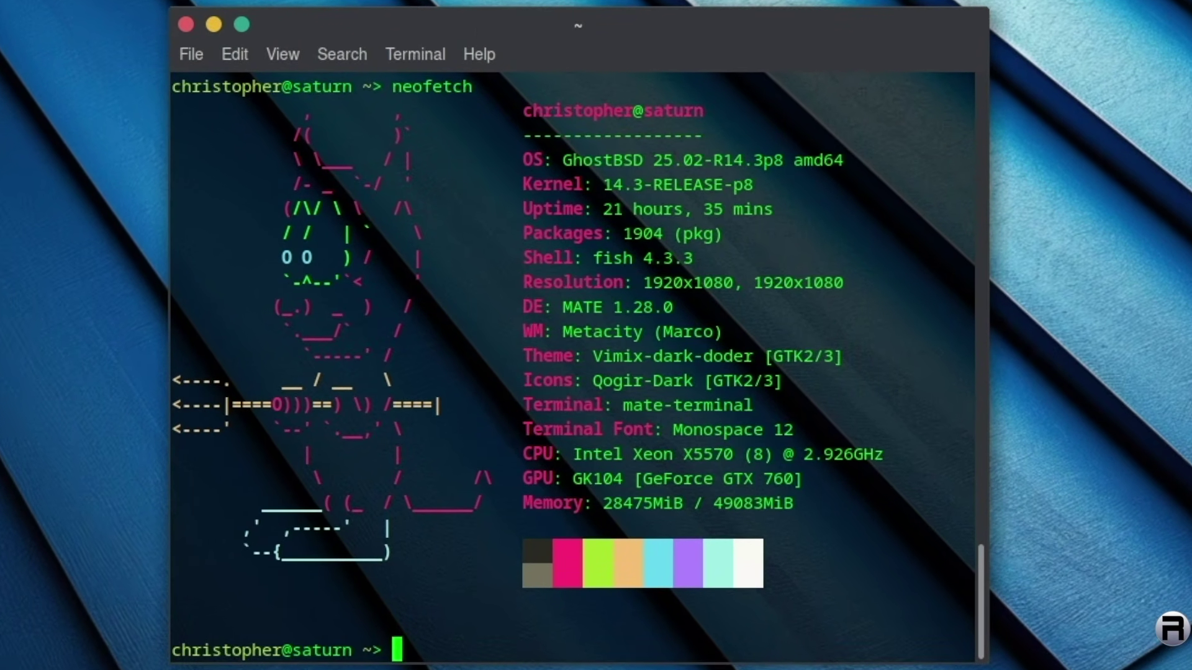
left_click(1130, 260)
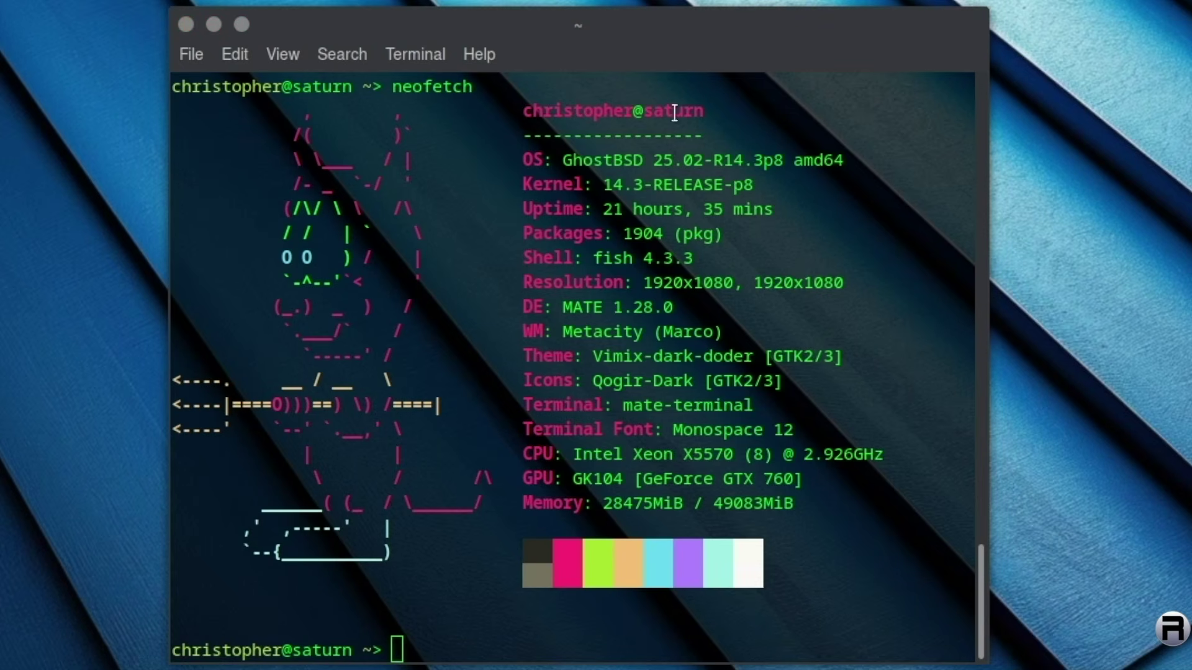
left_click(564, 30)
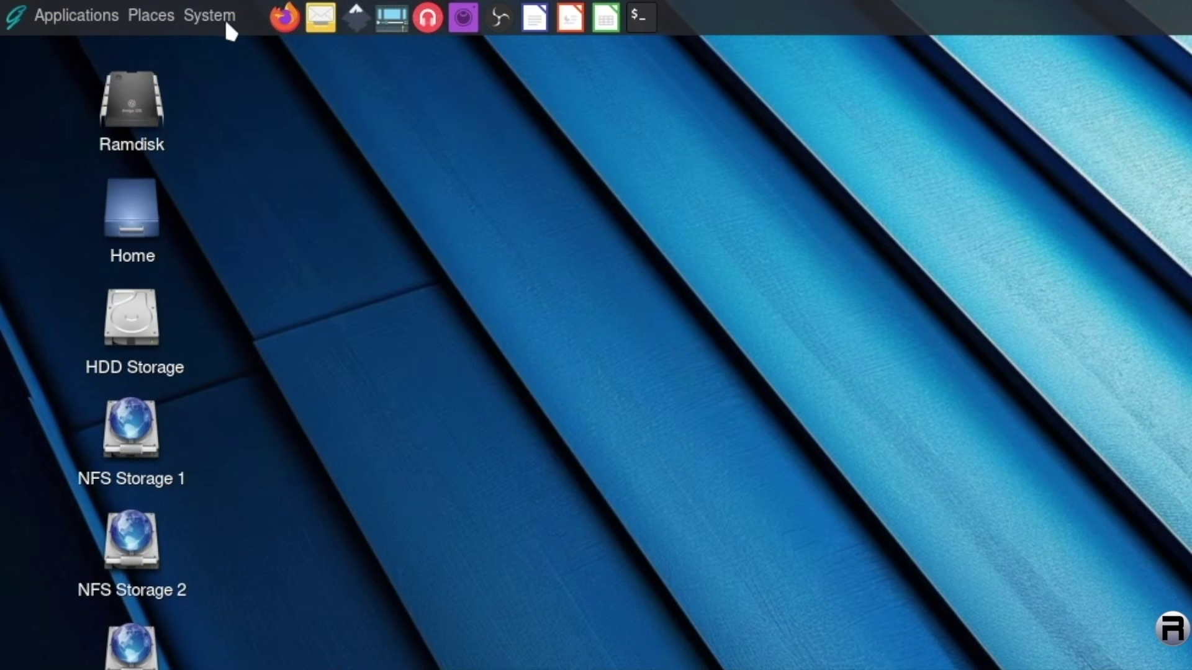
Launch Software Station from the system administration tools and authorise it with the account password.
left_click(219, 23)
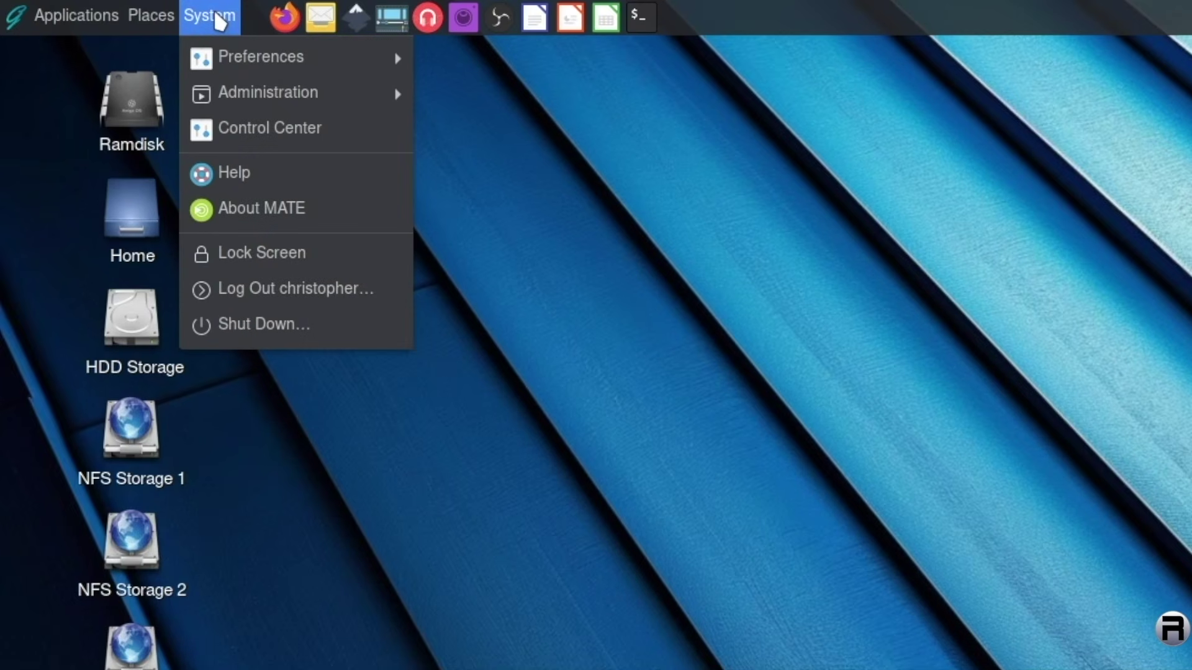
mouse_move(236, 100)
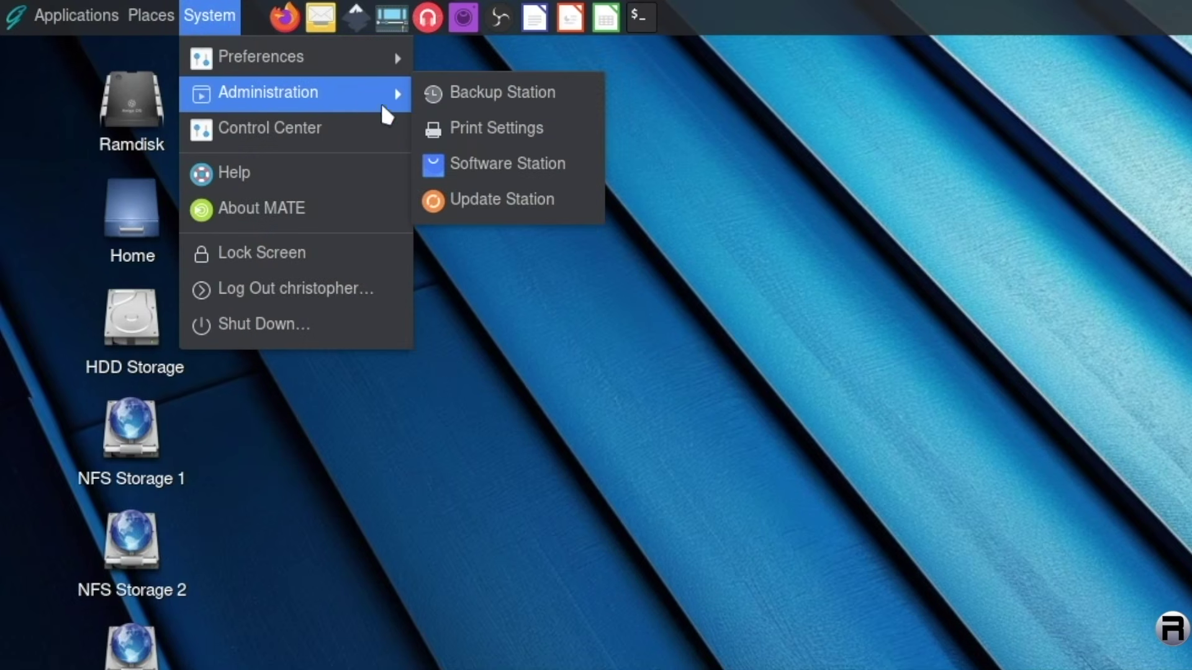
left_click(446, 167)
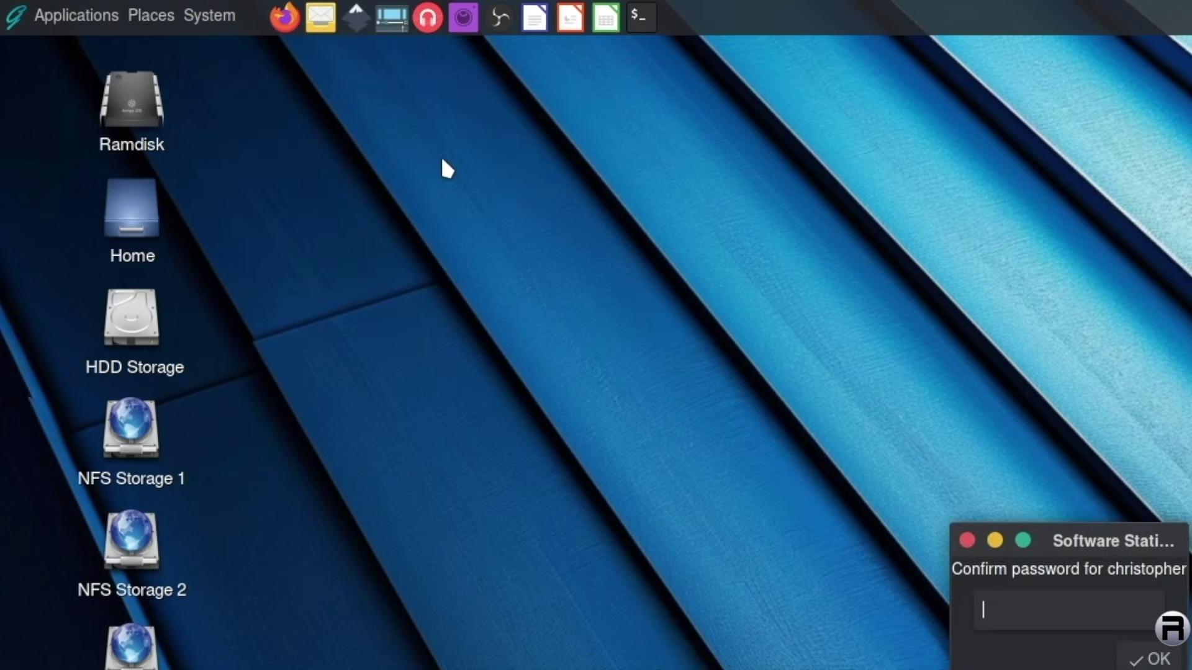
type("•••••")
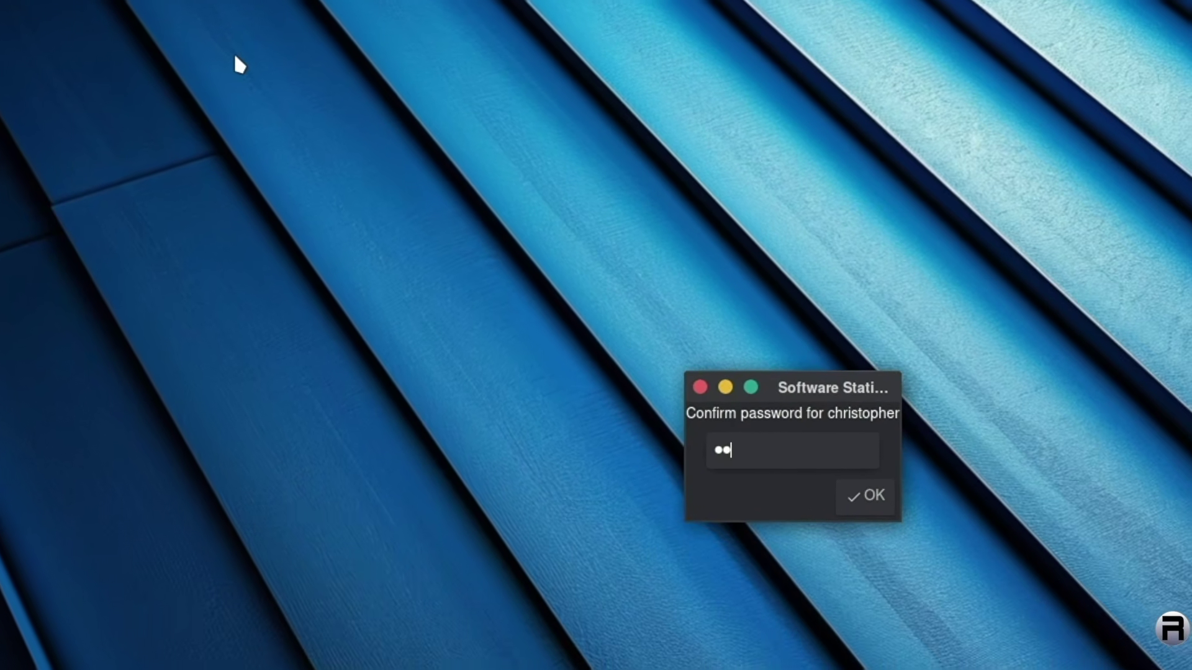
type("•••")
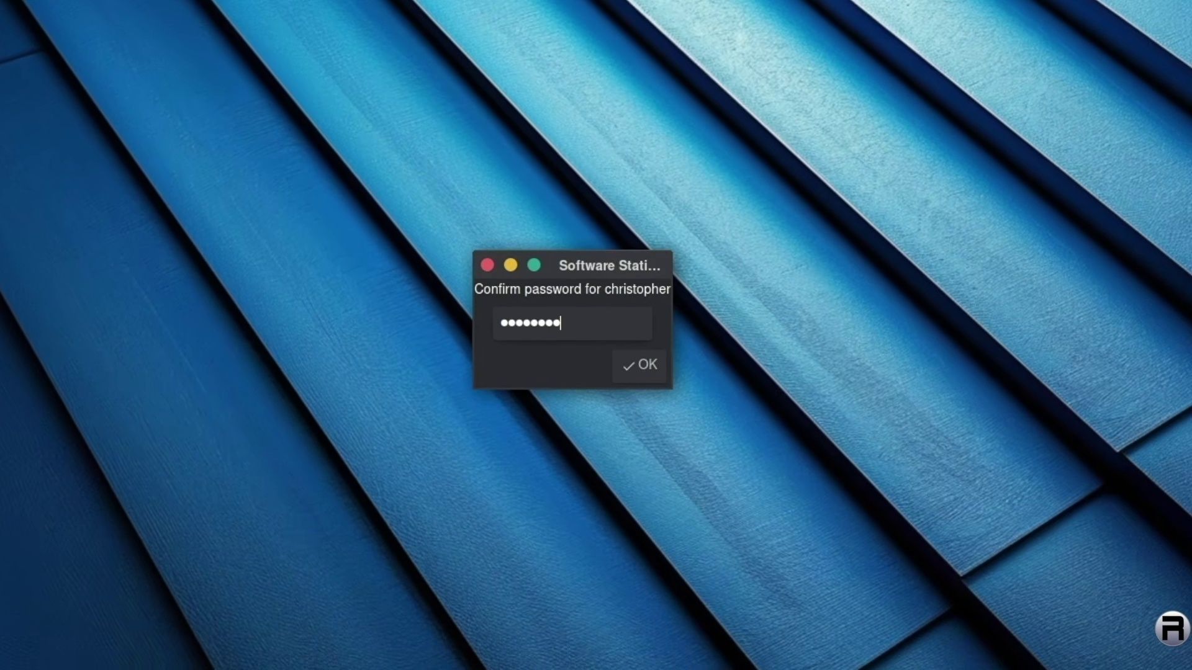
key("Return")
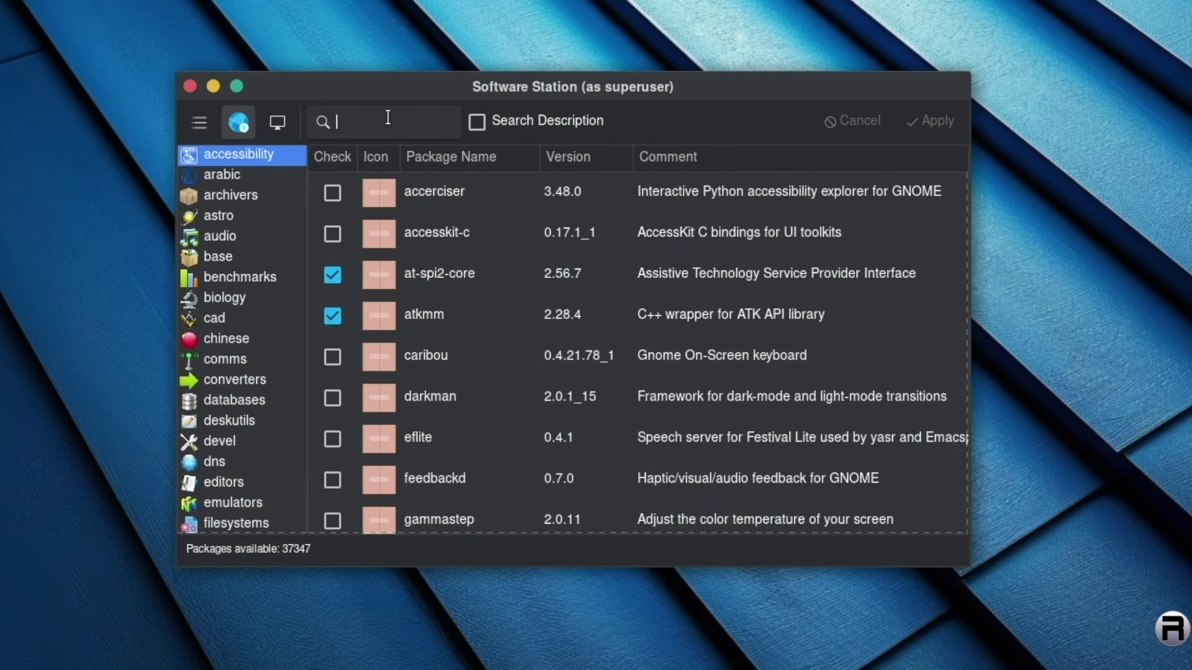
Search the packages for "cinnamon" and mark every listed Cinnamon package for installation, including the GhostBSD cinnamon settings for installed mode.
type("innamon")
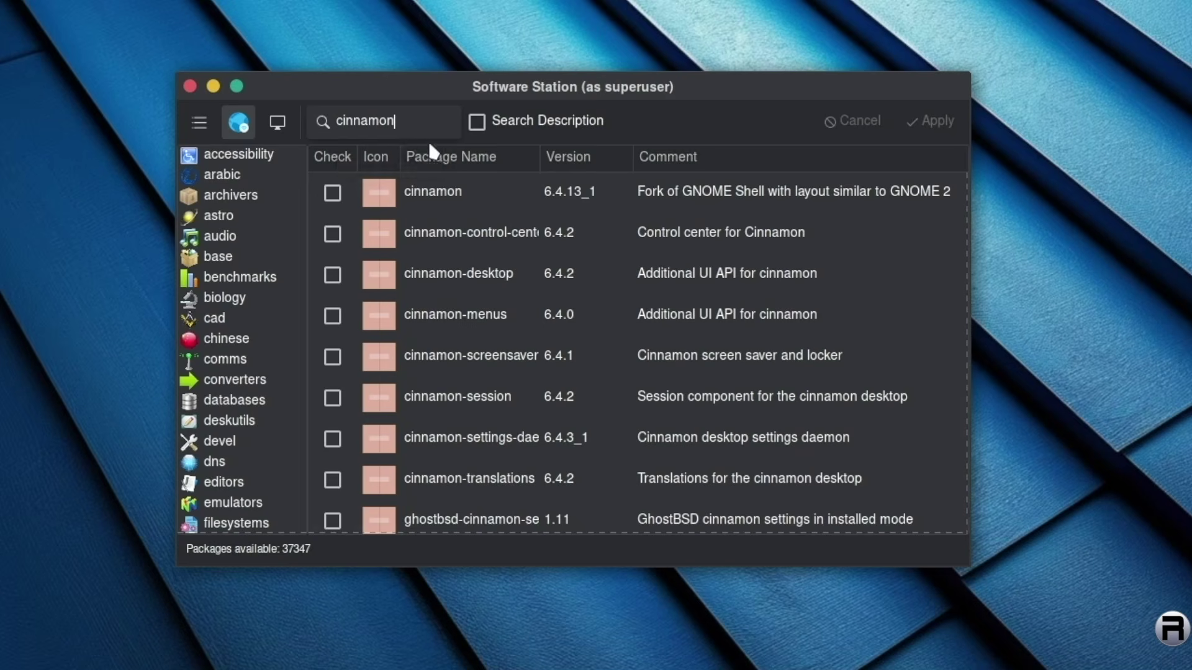
left_click(332, 193)
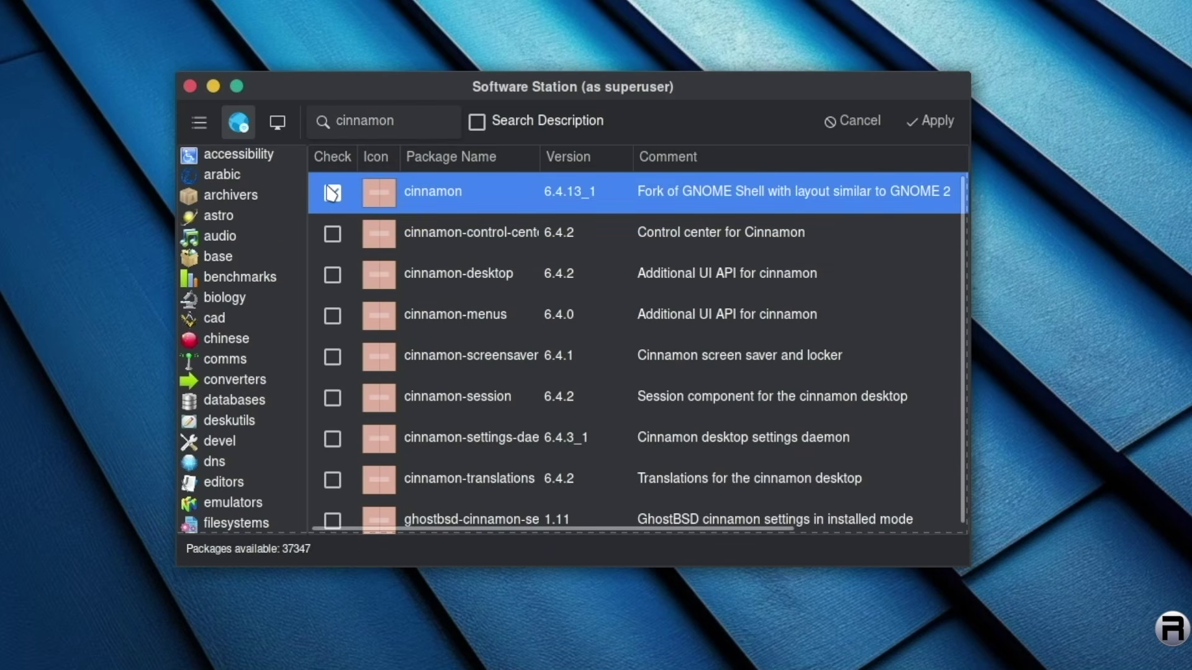
left_click(332, 234)
left_click(332, 275)
left_click(332, 316)
left_click(332, 357)
left_click(332, 397)
left_click(332, 439)
left_click(333, 479)
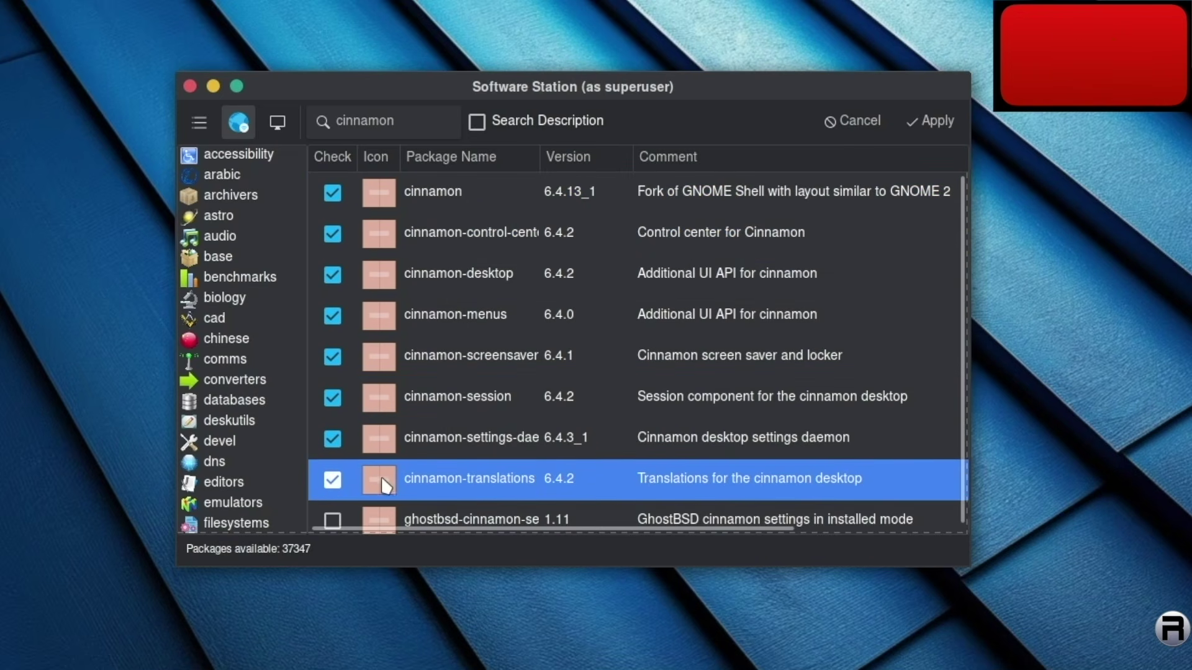
scroll(366, 487, "down", 1)
left_click(332, 516)
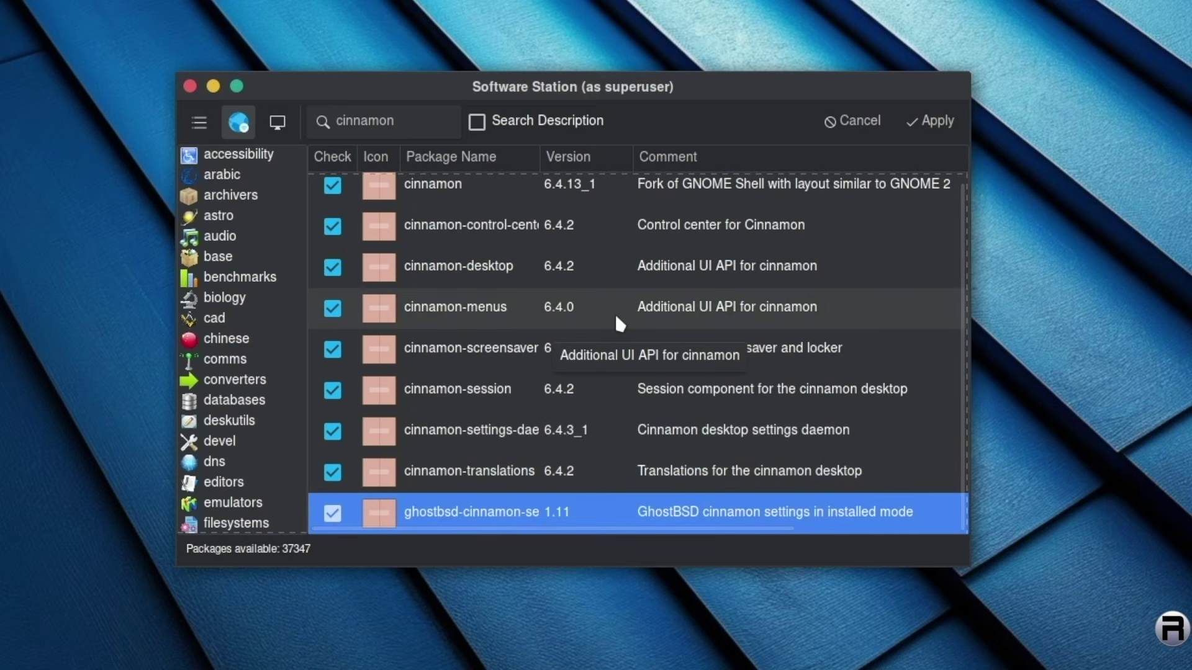
scroll(605, 307, "up", 1)
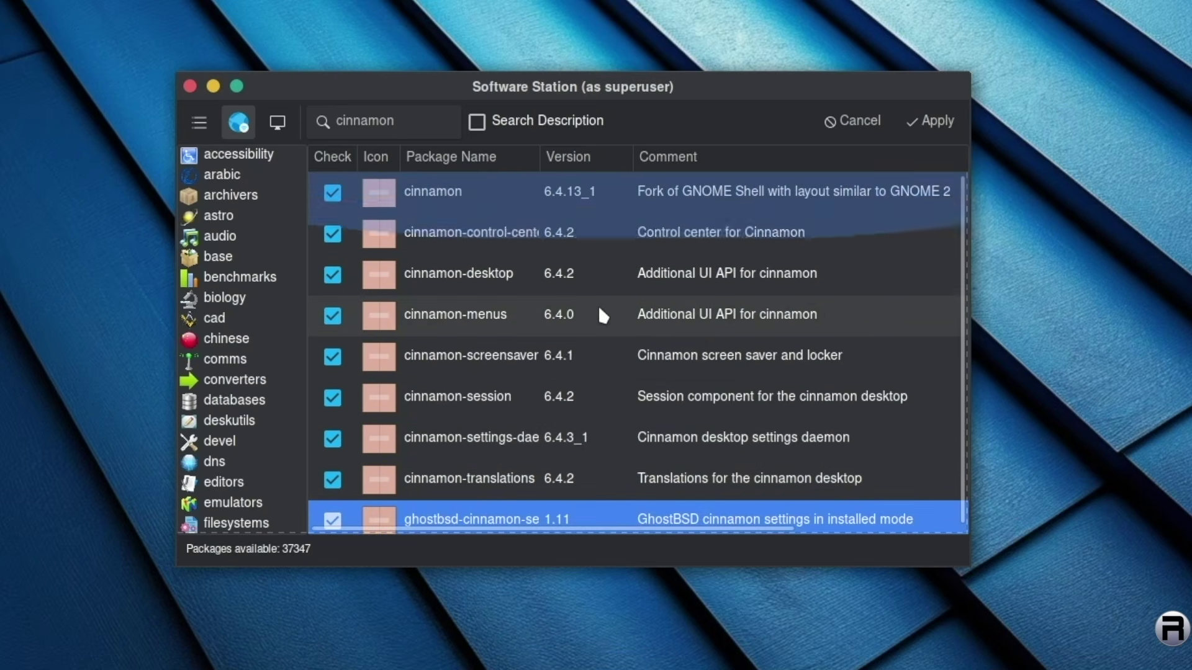
Apply and confirm the installation of the marked Cinnamon packages, and close Software Station once it completes.
left_click(924, 130)
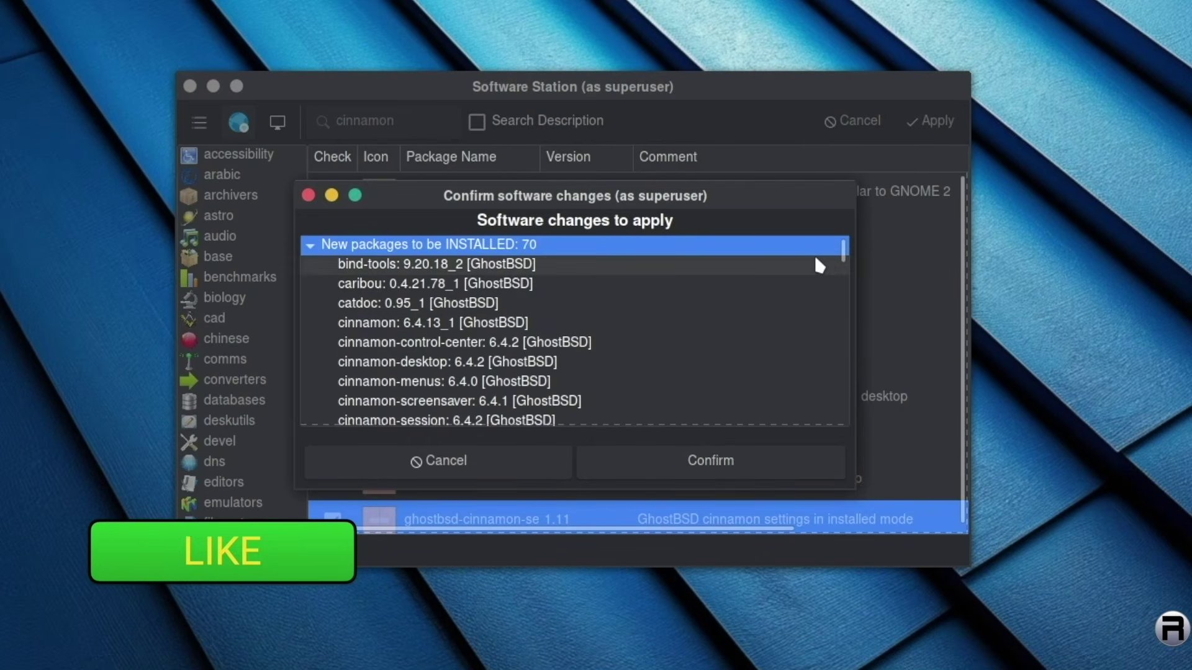
left_click_drag(843, 255, 842, 422)
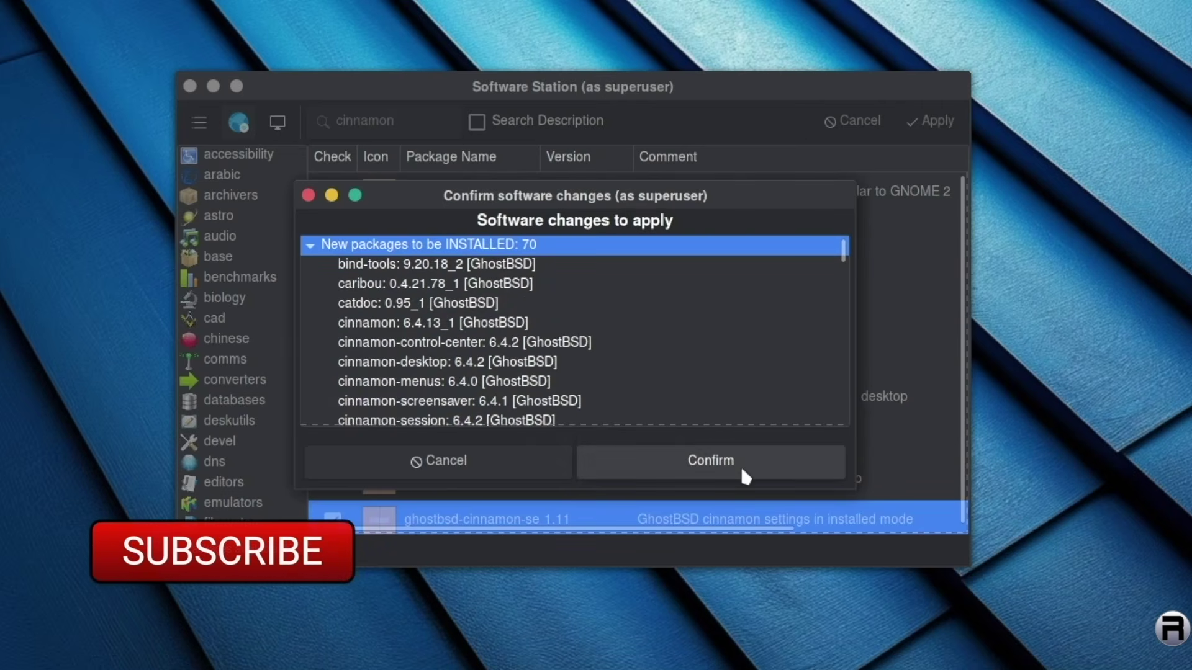
left_click(742, 475)
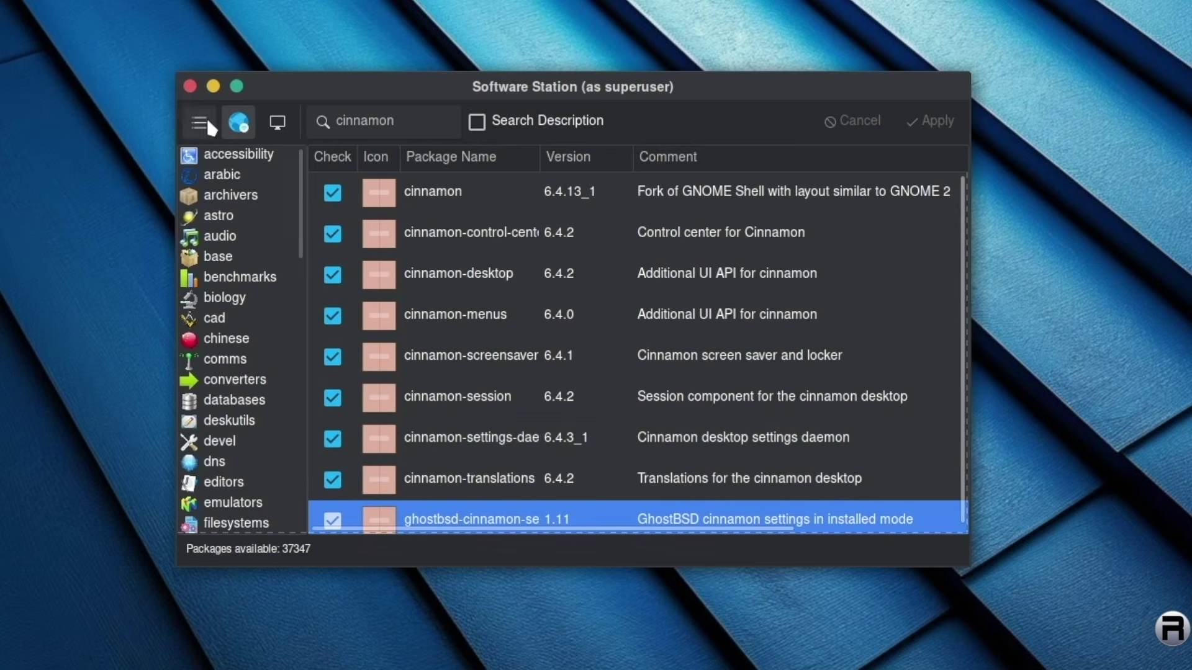
left_click(189, 87)
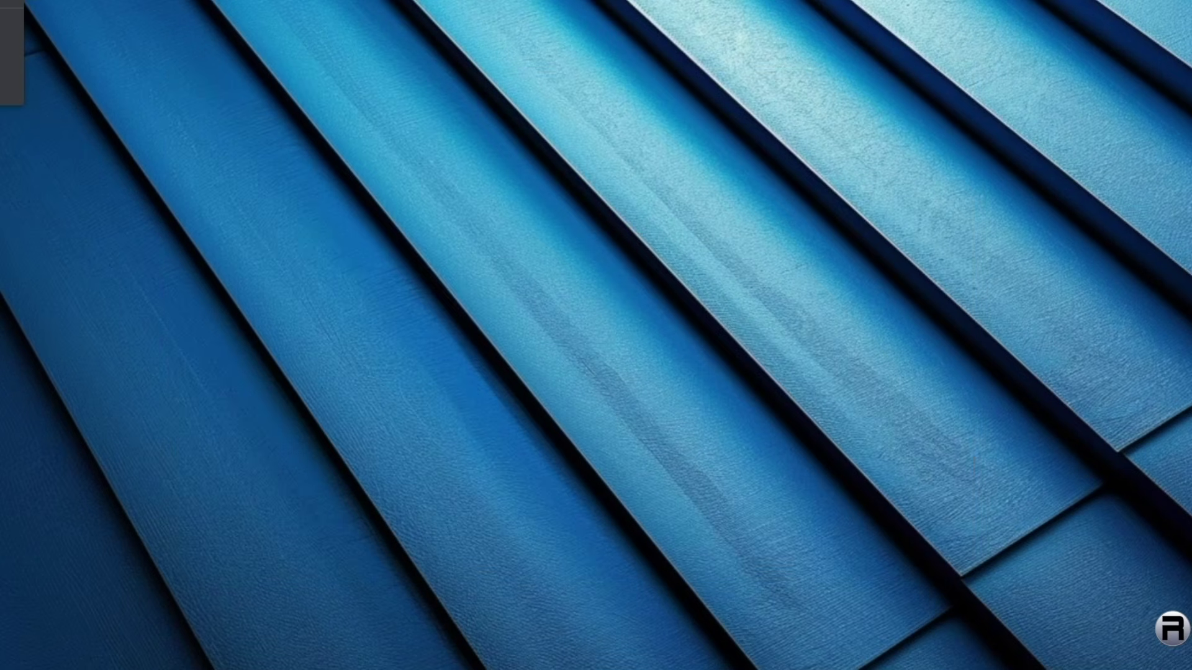
Log out of the MATE session and log back in to the Cinnamon desktop environment with the account password.
left_click(11, 57)
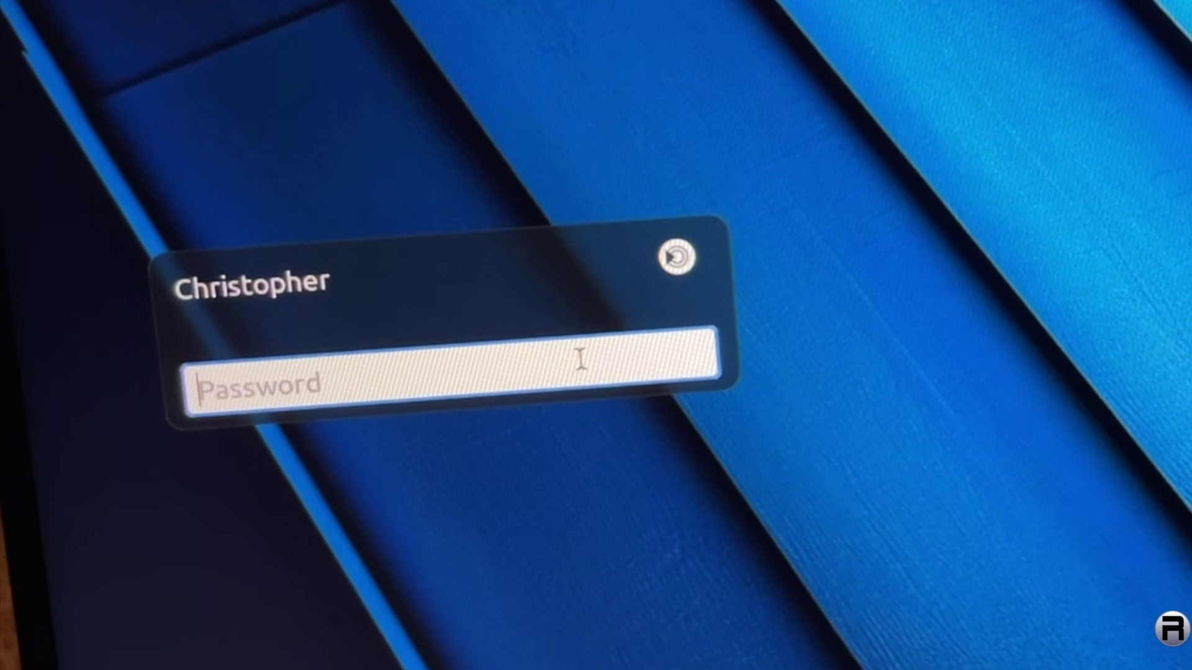
left_click(679, 248)
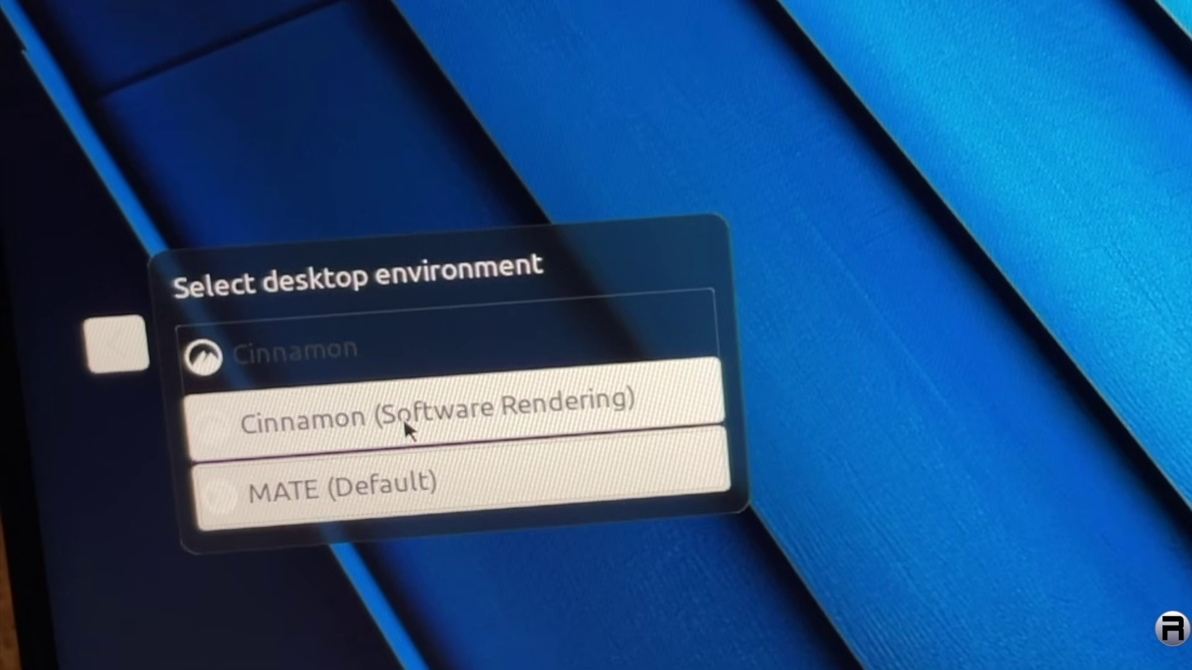
left_click(401, 391)
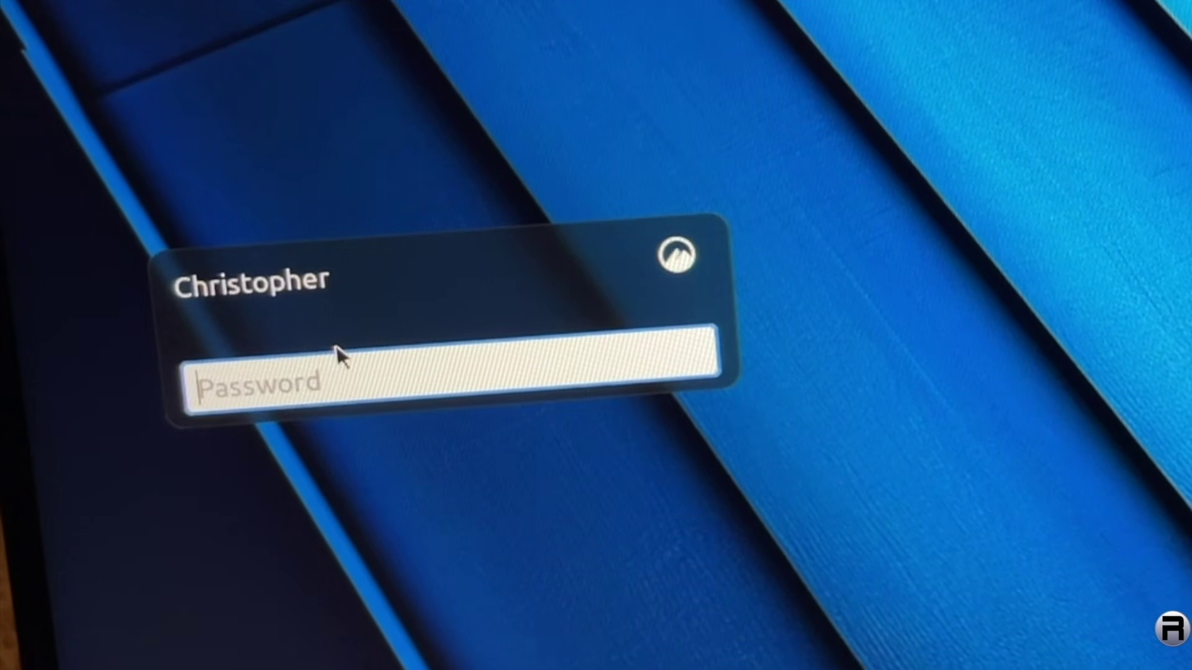
type("•••••")
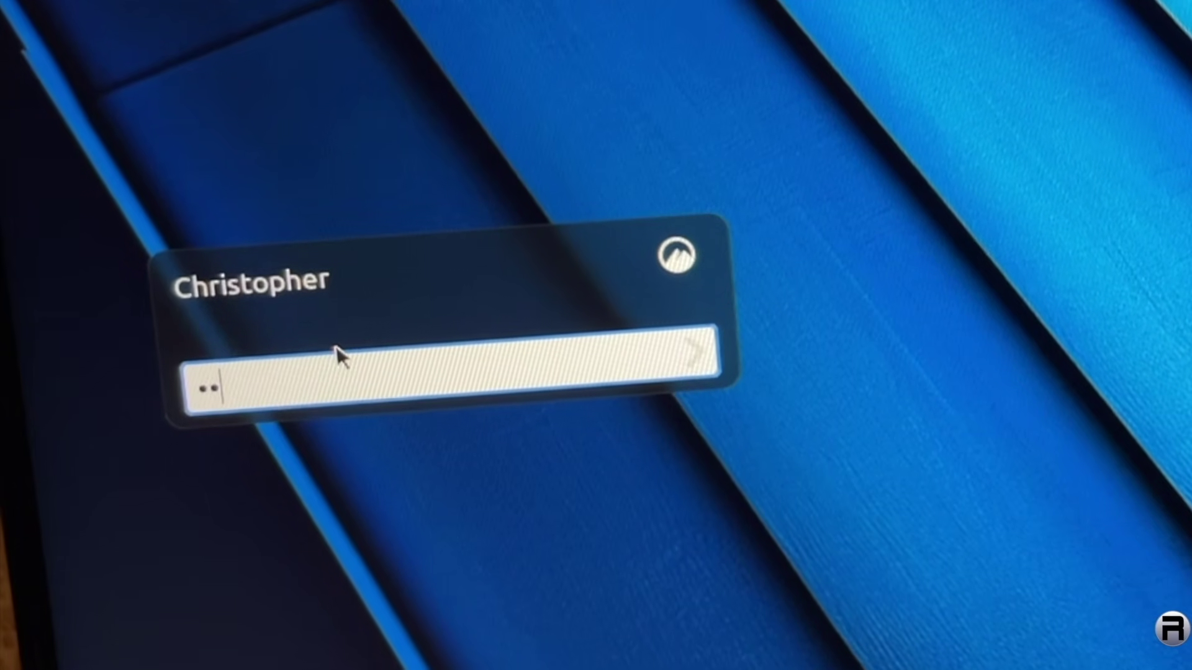
type("•••")
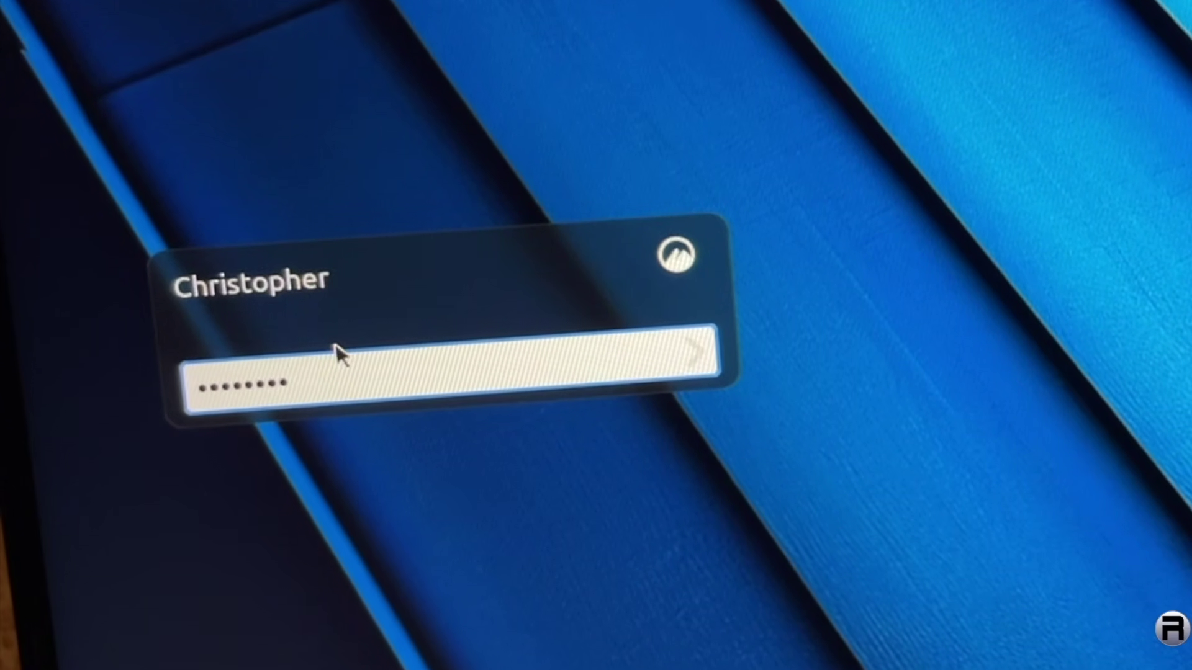
key("Return")
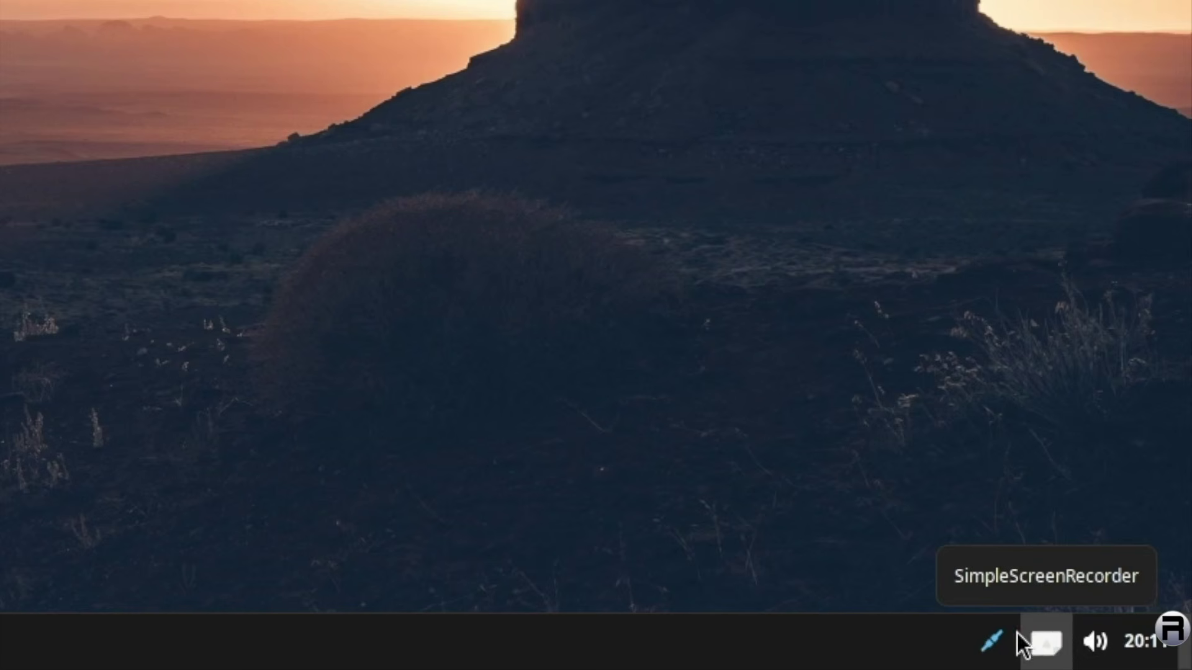
Open the file manager, view its About information, and close it again.
mouse_move(1001, 647)
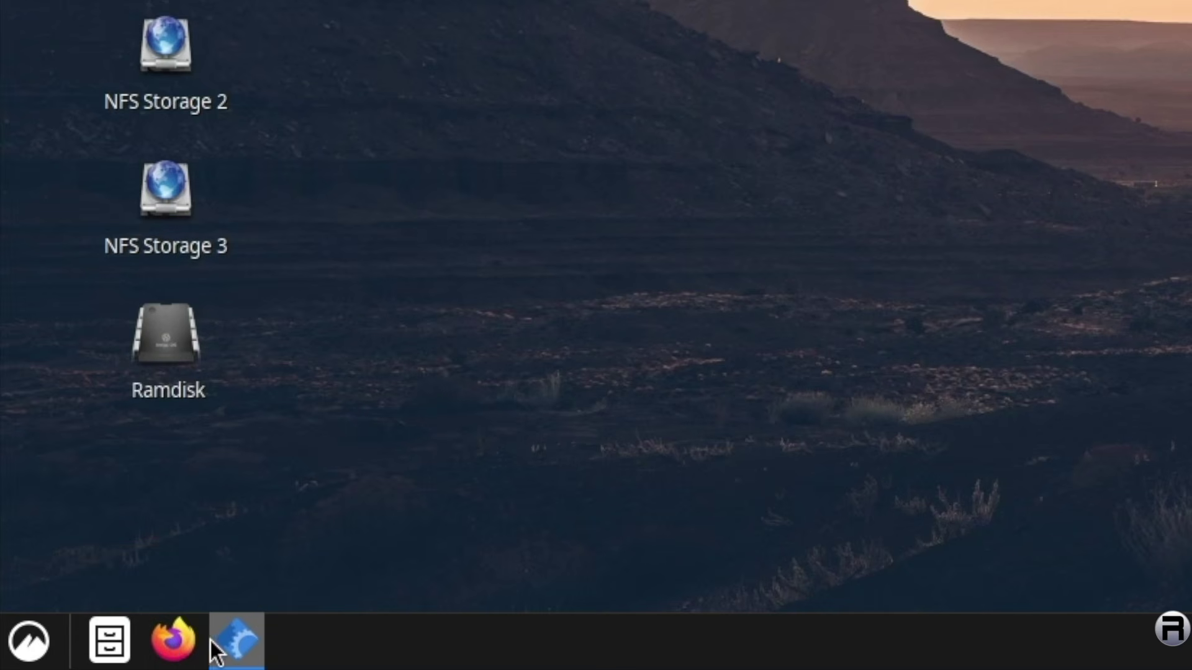
mouse_move(233, 652)
left_click(111, 630)
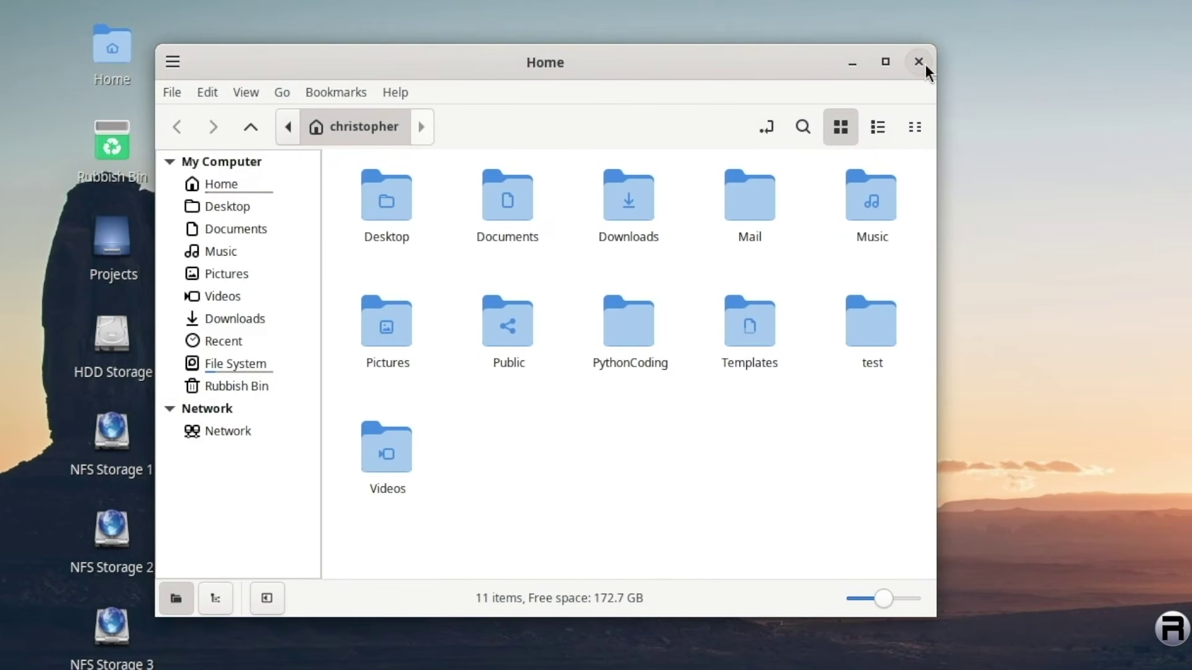
left_click(397, 92)
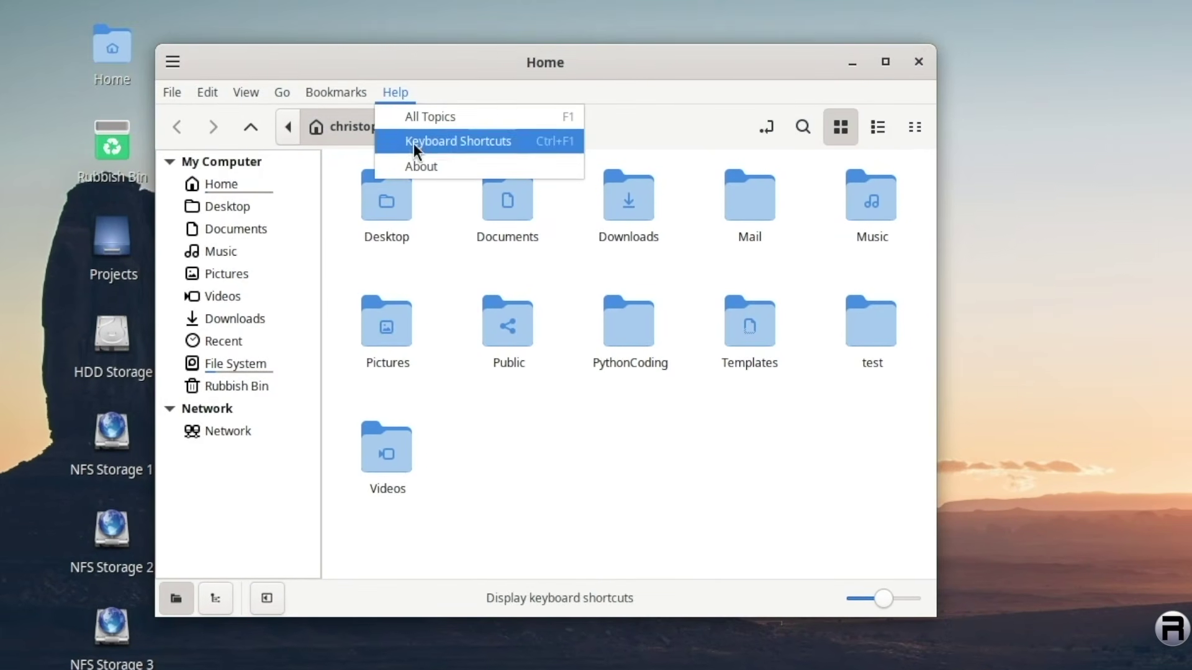
left_click(419, 173)
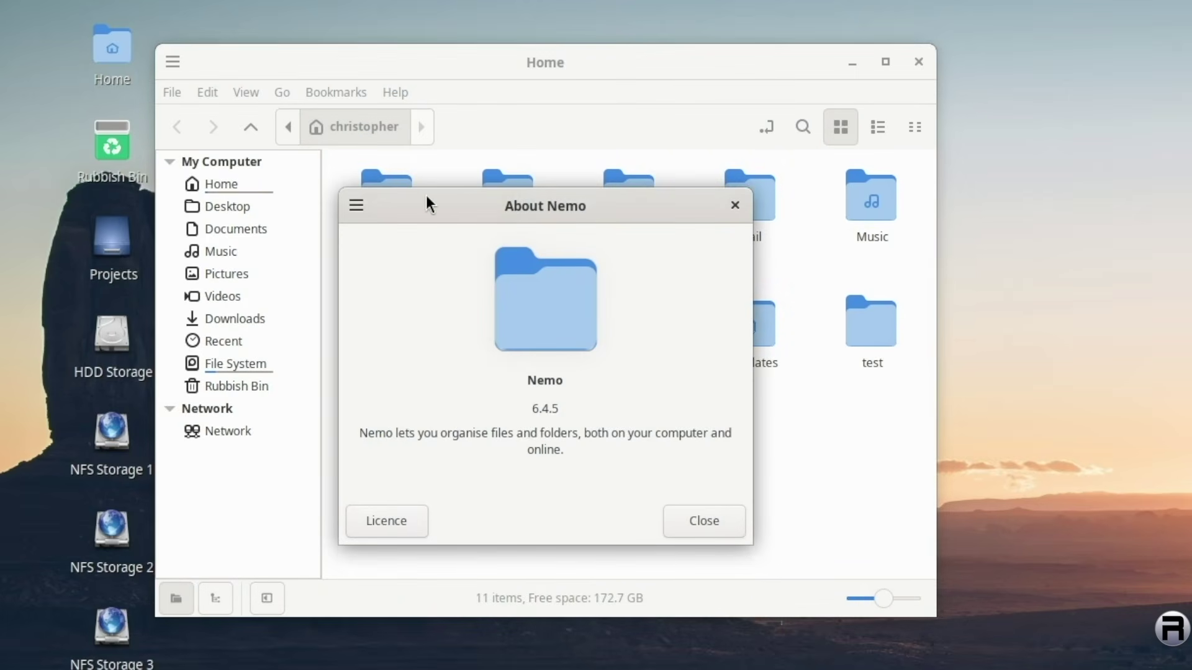
left_click(702, 527)
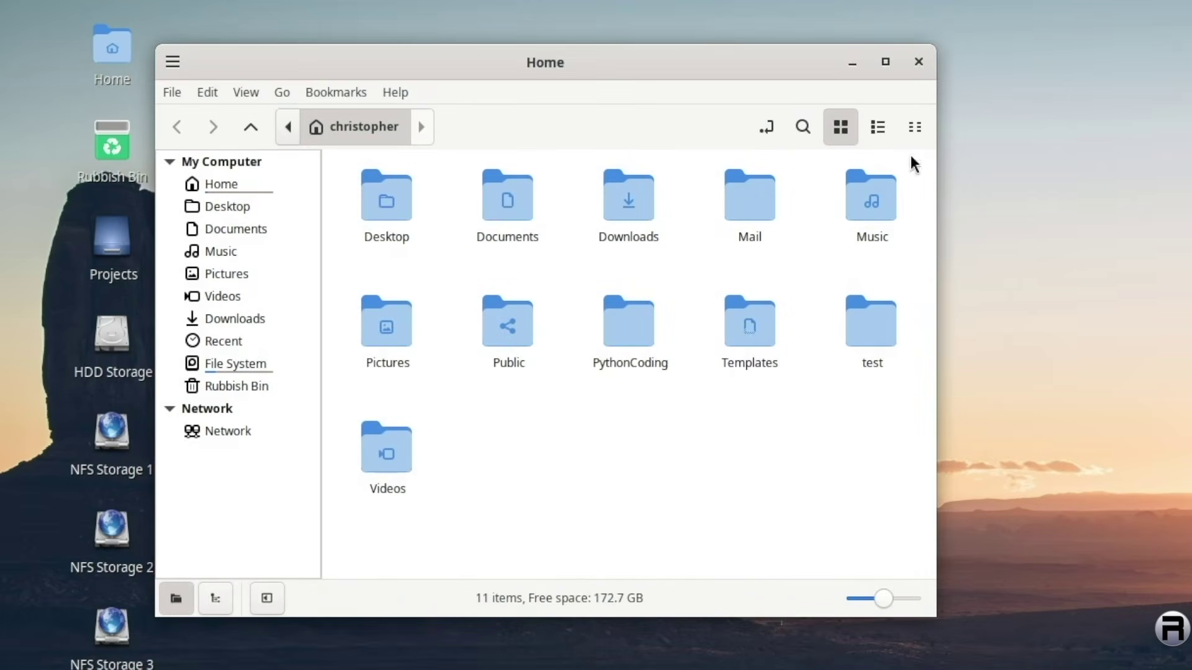
left_click(918, 63)
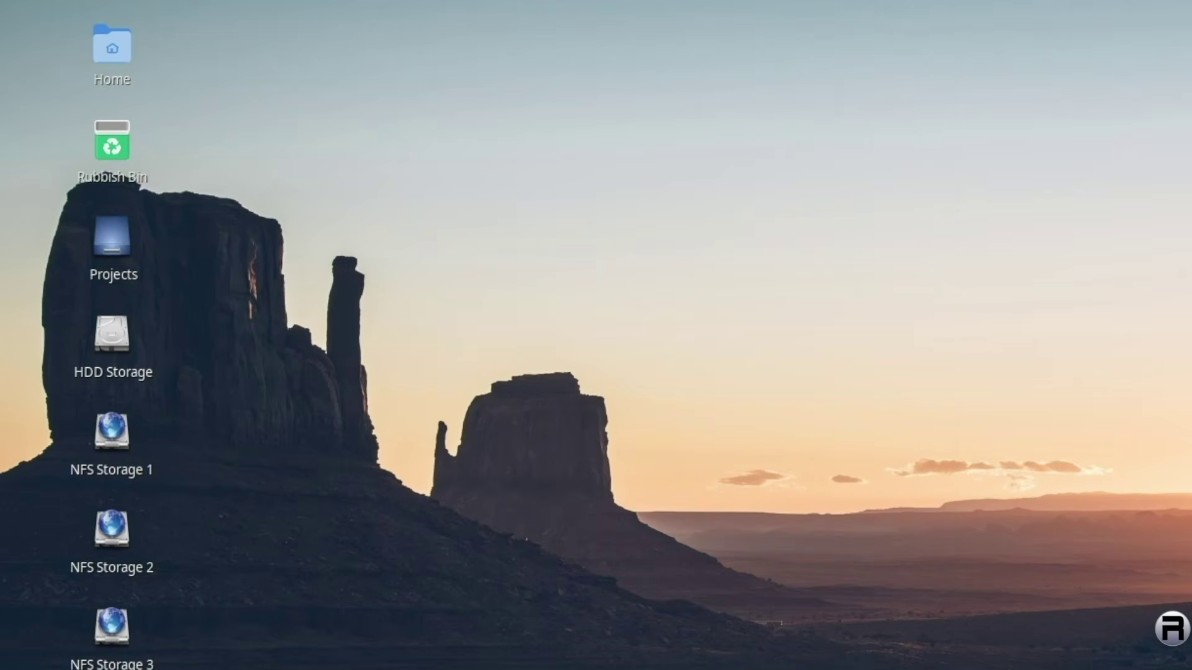
View the available GhostBSD desktop background images and close the Backgrounds window.
right_click(252, 298)
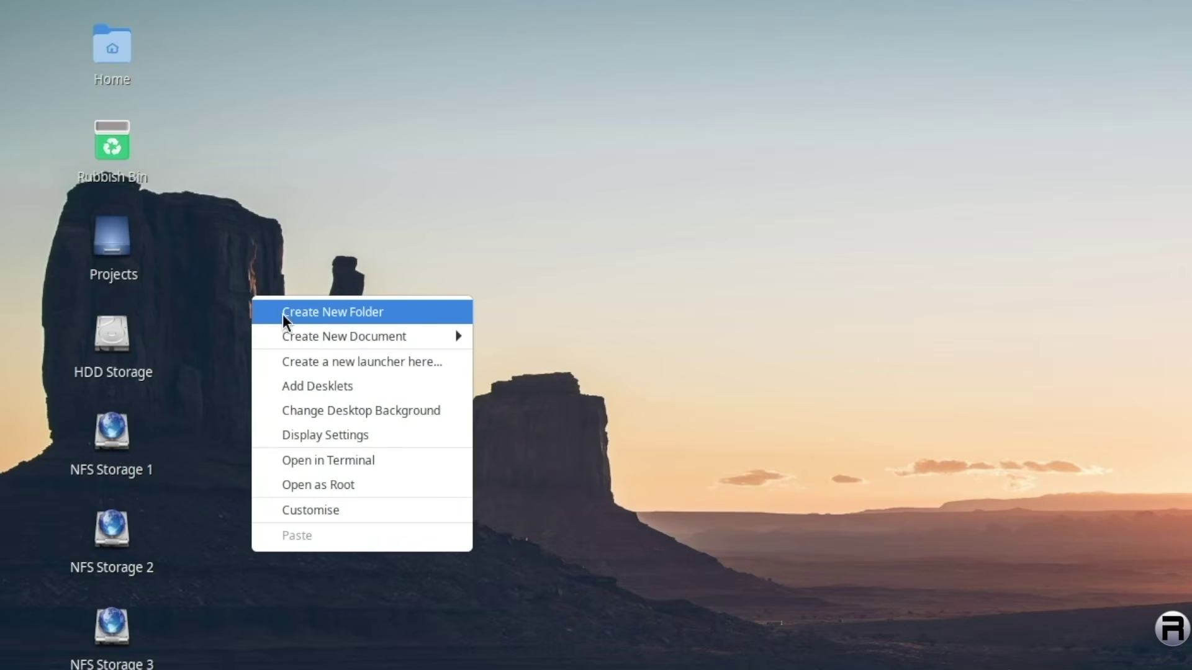
mouse_move(291, 345)
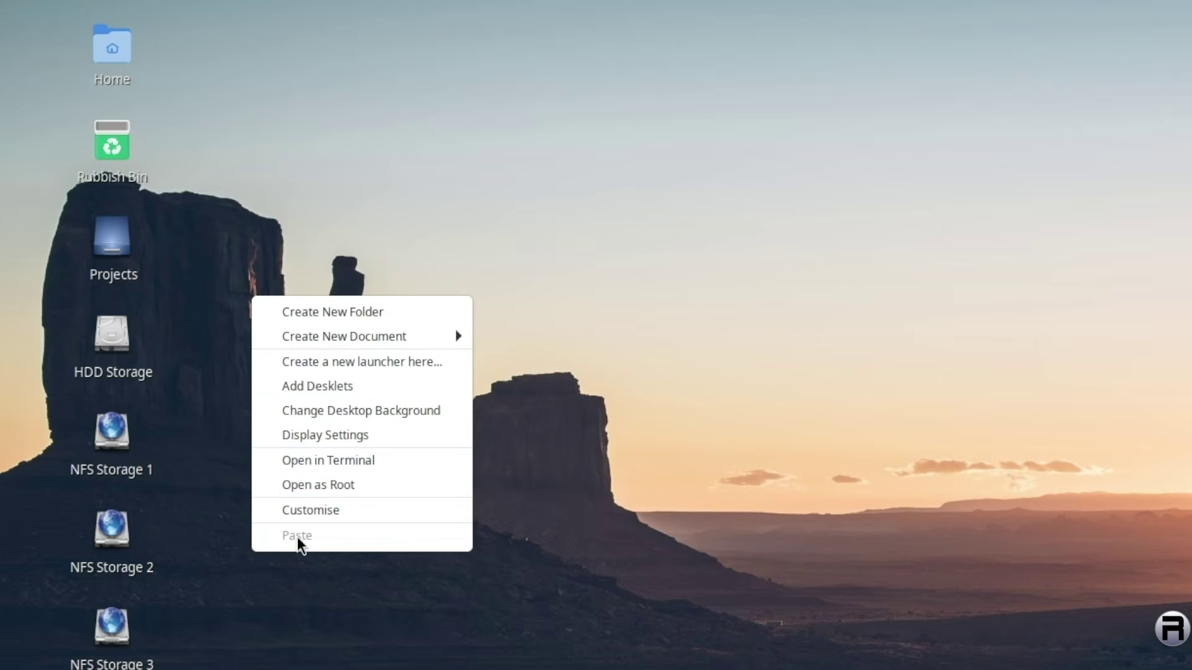
left_click(307, 410)
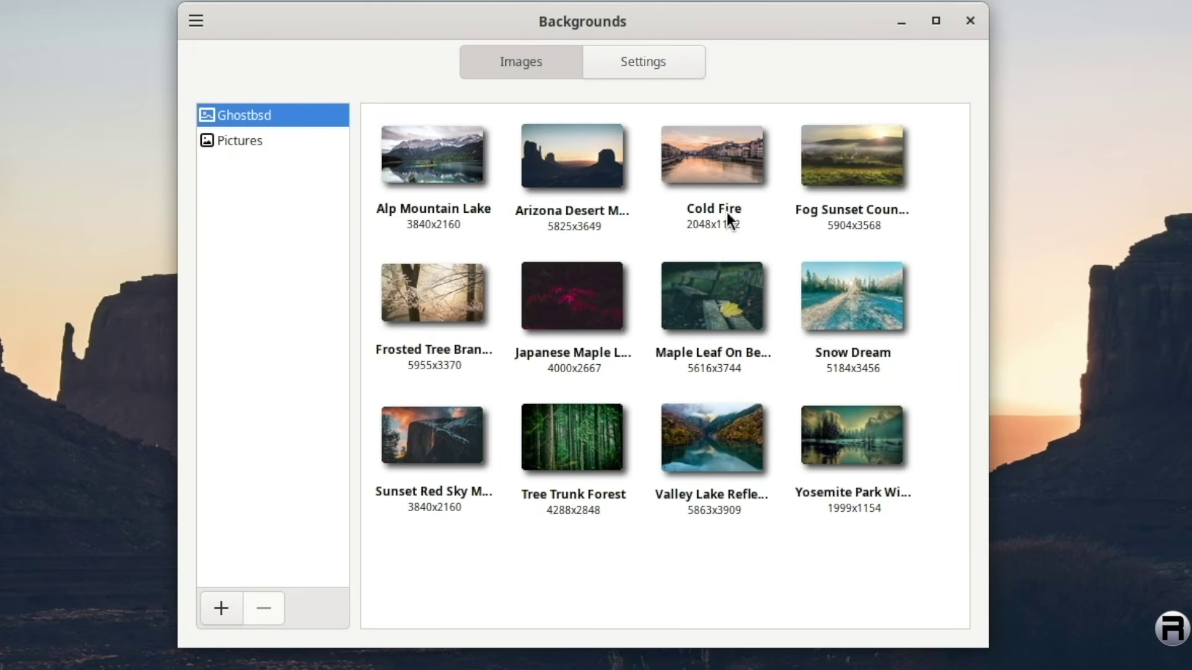
left_click(972, 24)
Add the Clock desklet to the desktop and move it to the desktop's upper-right corner.
right_click(3, 532)
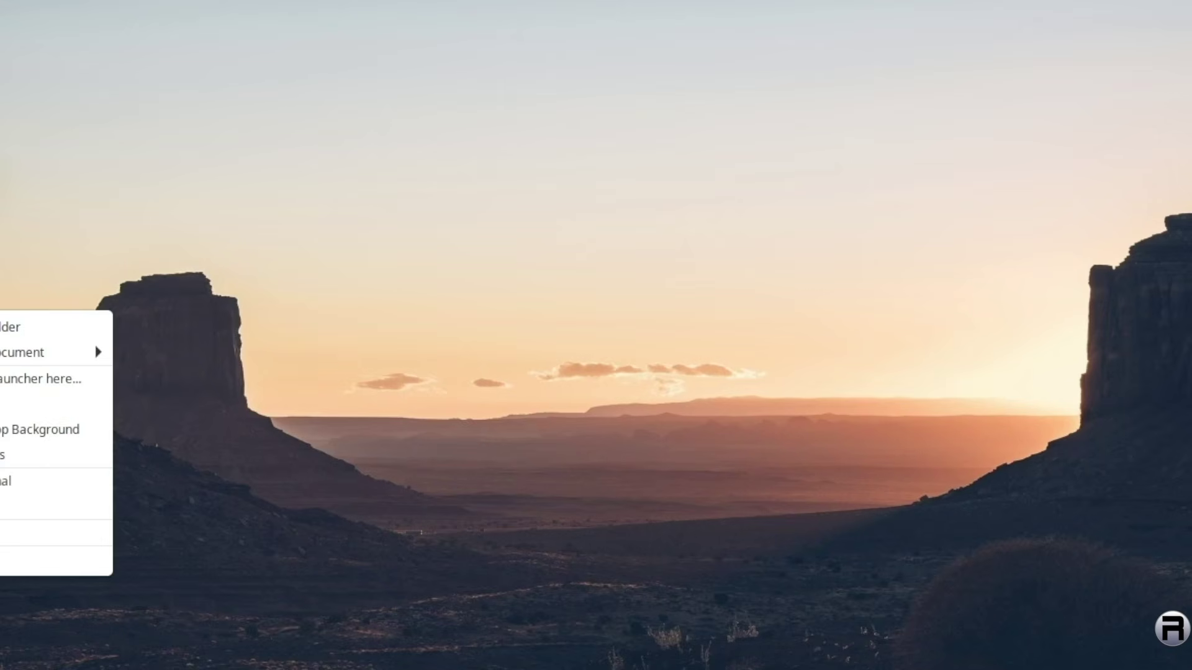
left_click(3, 404)
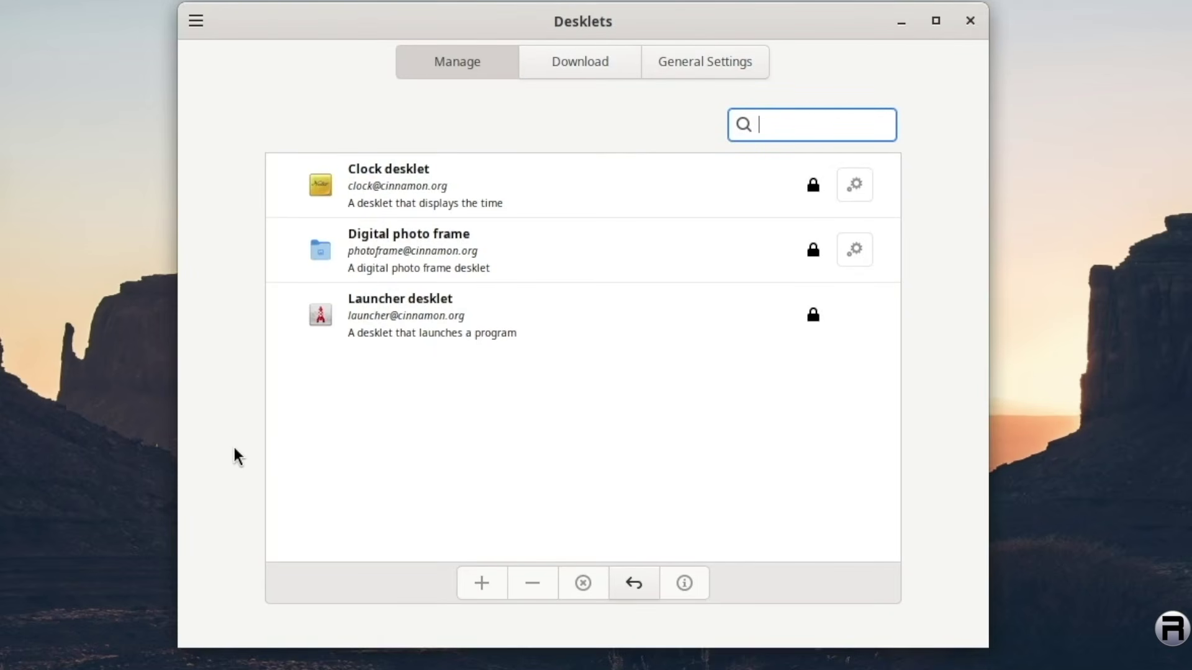
left_click(406, 196)
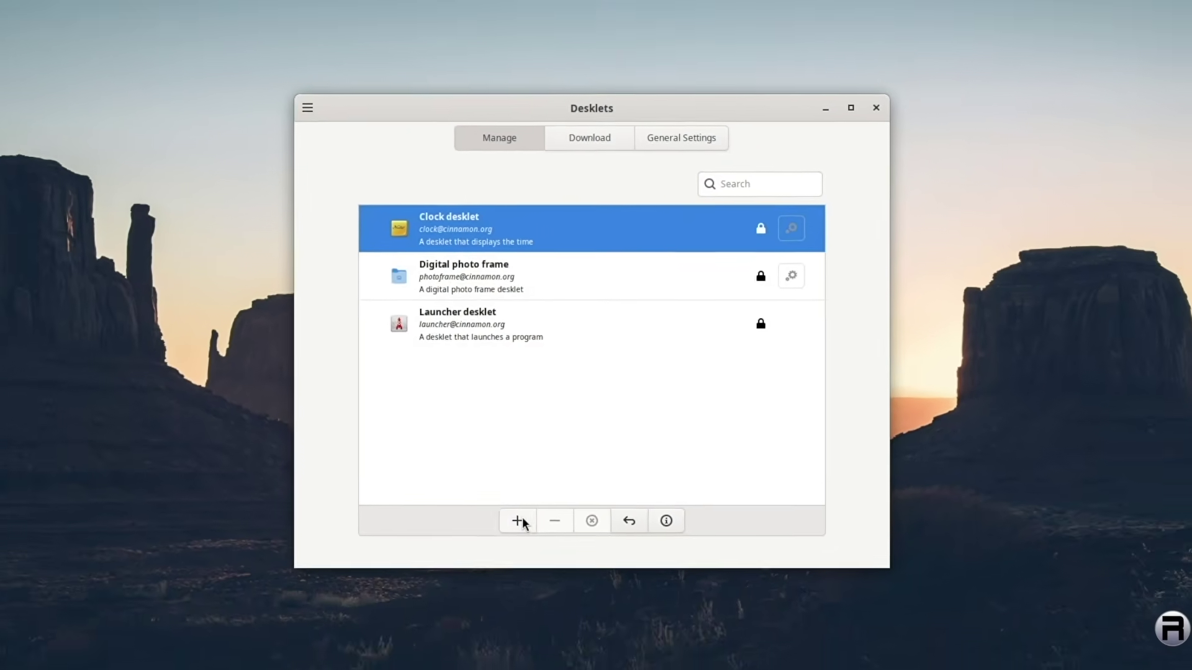
left_click(520, 522)
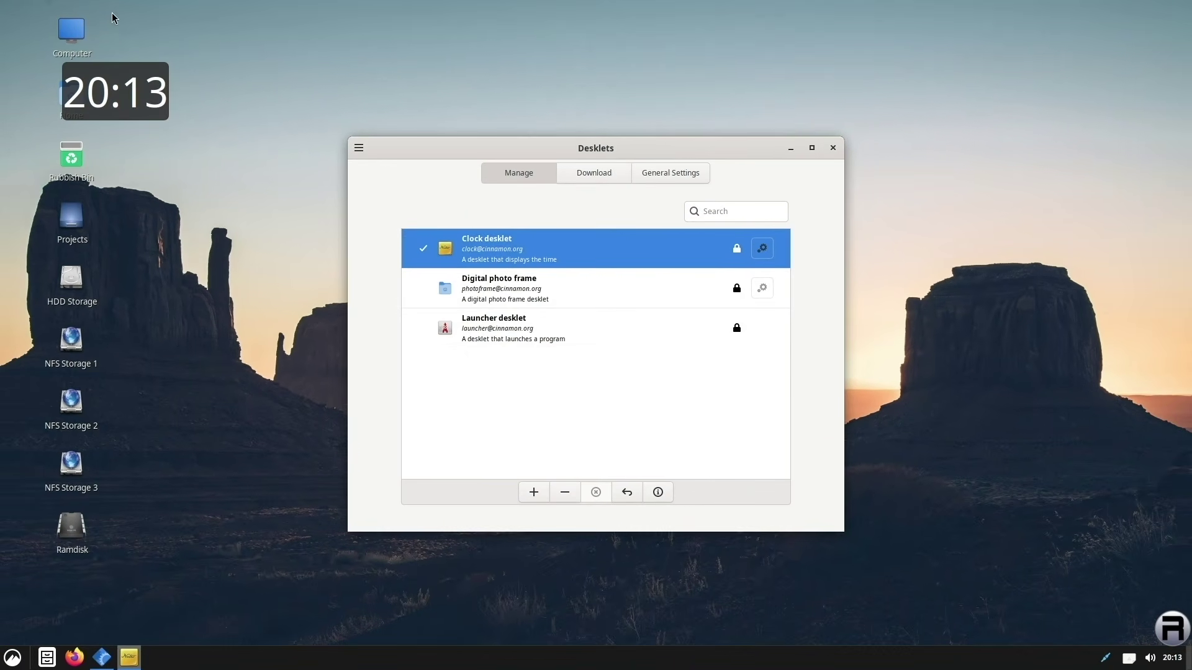
left_click_drag(119, 94, 1143, 60)
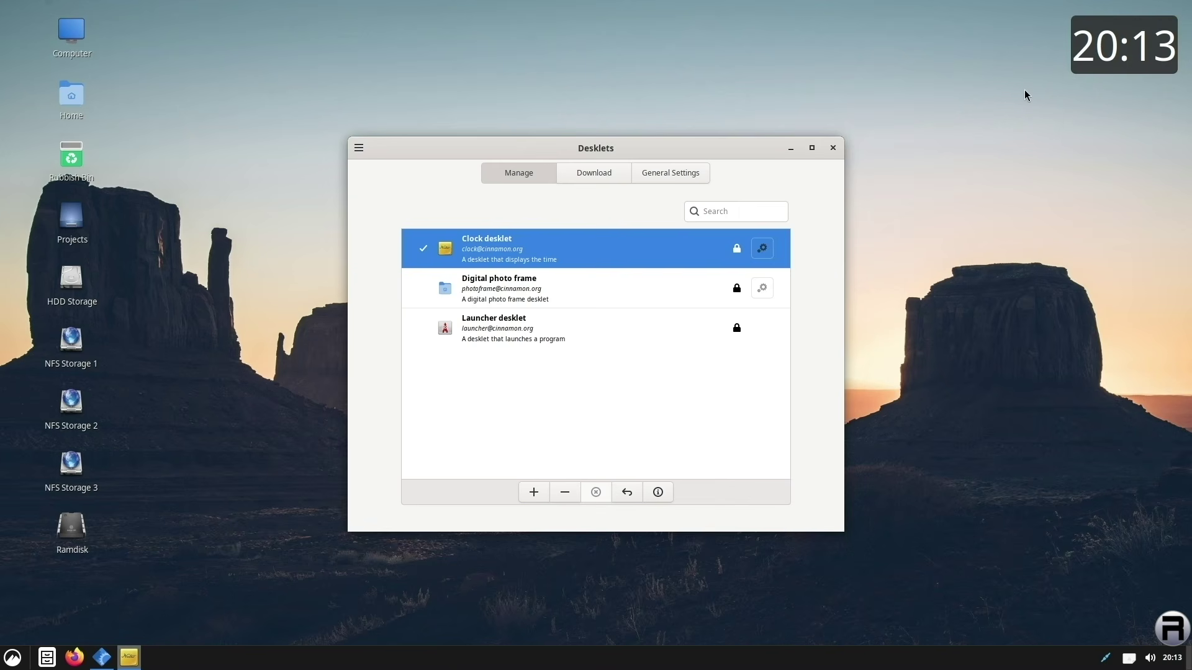
View the Clock desklet's settings and its import, export and reset options, and close the settings window.
left_click(762, 248)
left_click_drag(400, 48, 819, 235)
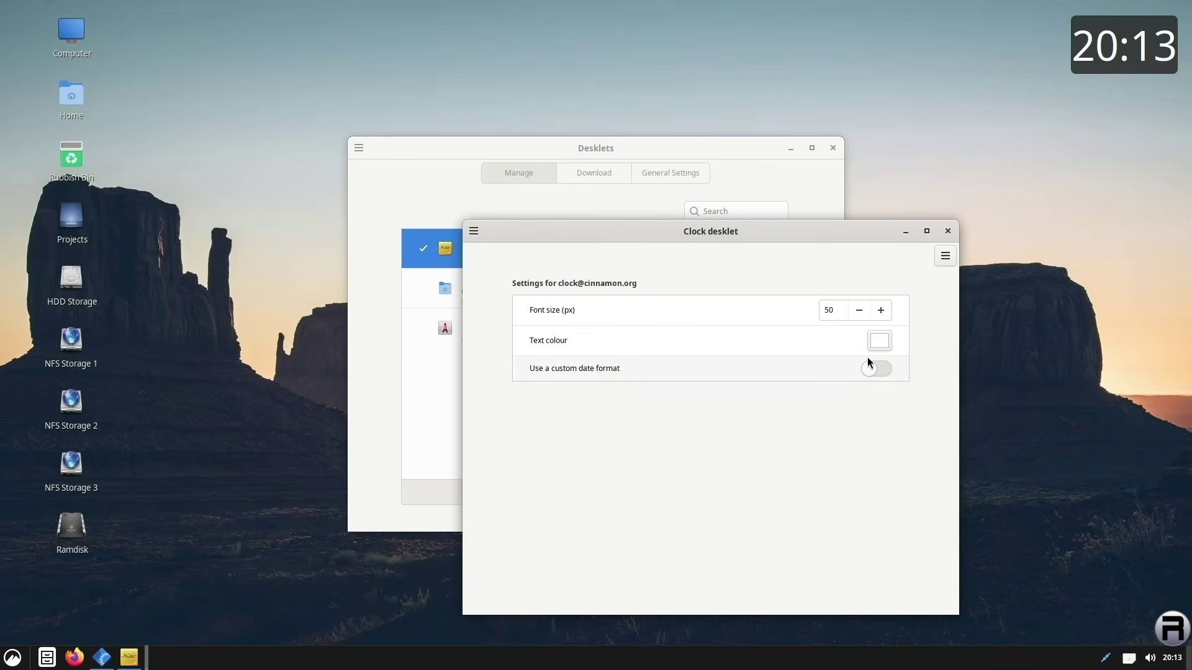
left_click(945, 257)
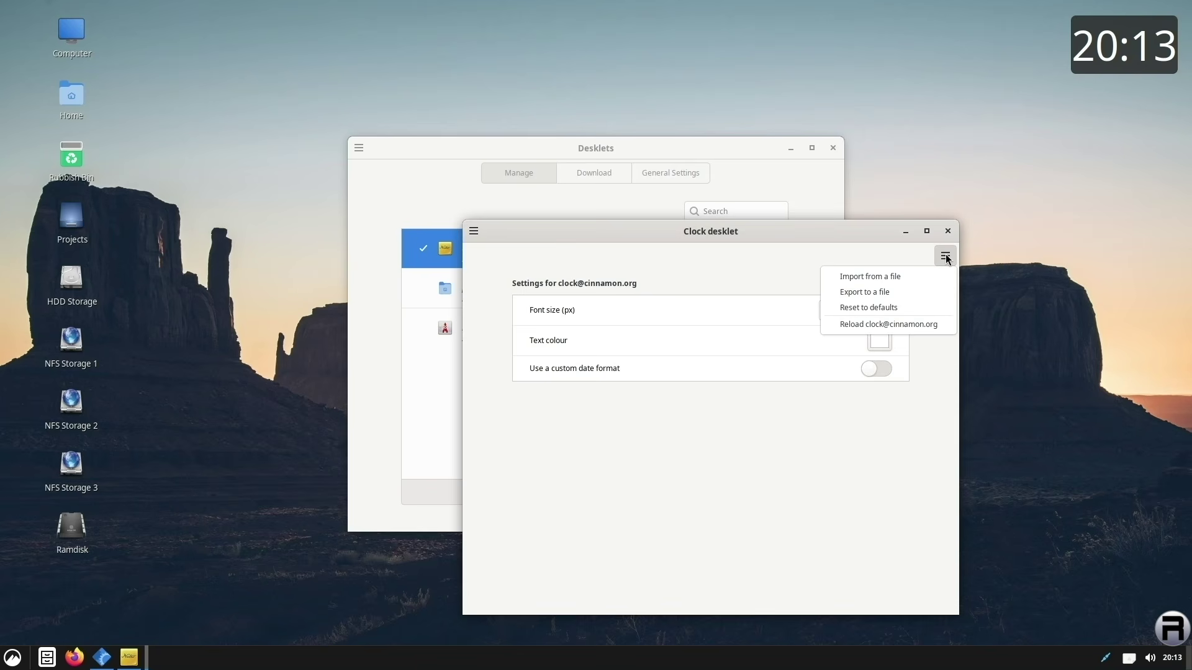
left_click(937, 405)
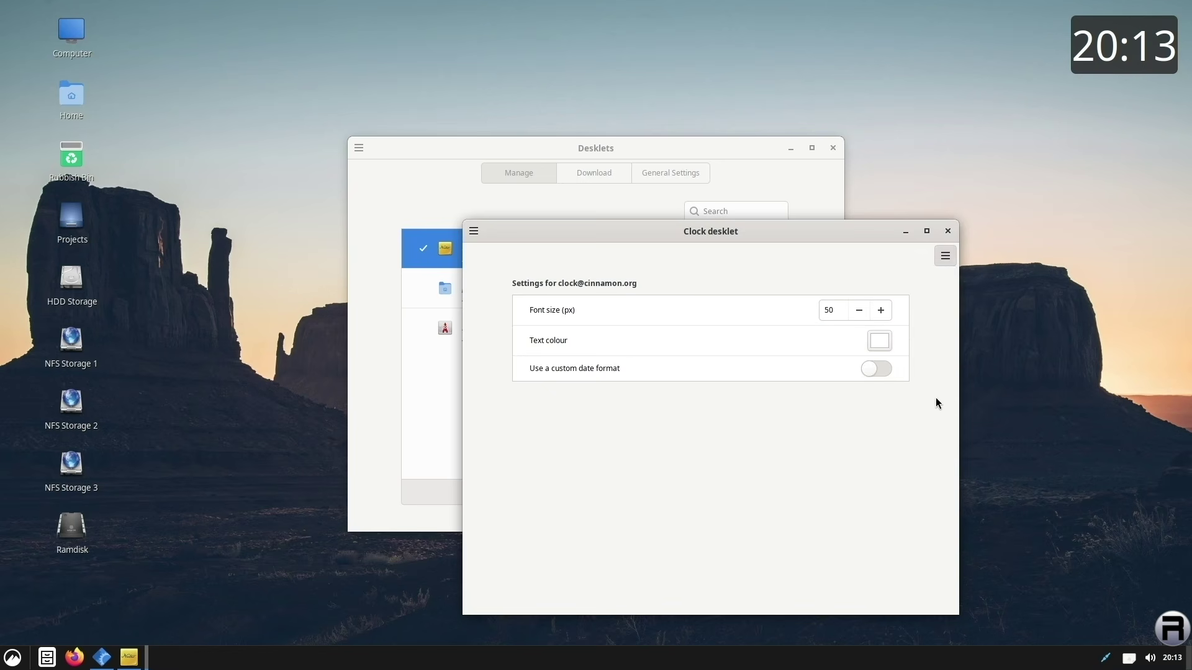
left_click(950, 232)
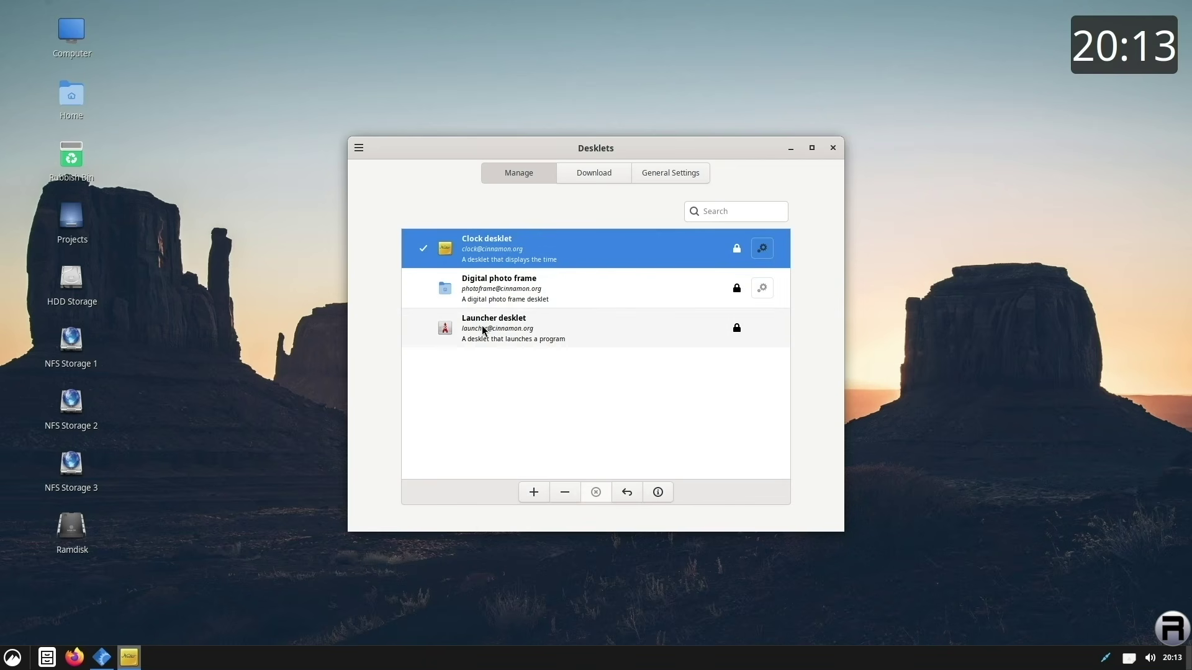
Add the Launcher desklet to the desktop and move it above the Desklets window.
left_click(505, 338)
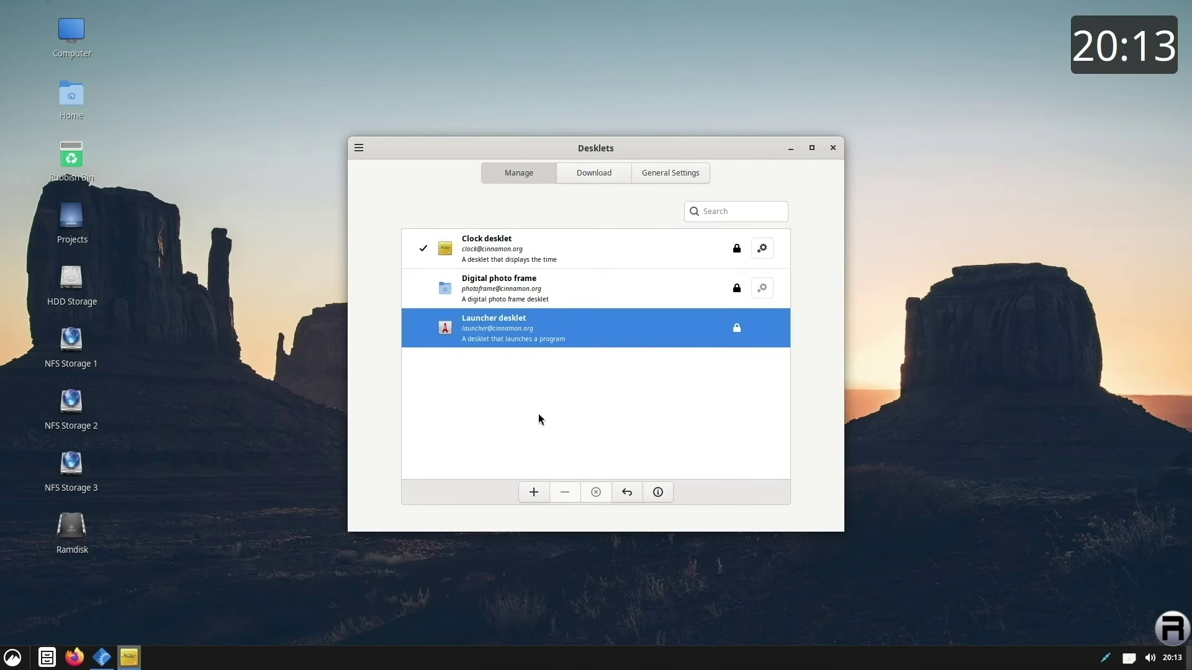
left_click(534, 494)
left_click_drag(77, 81, 850, 99)
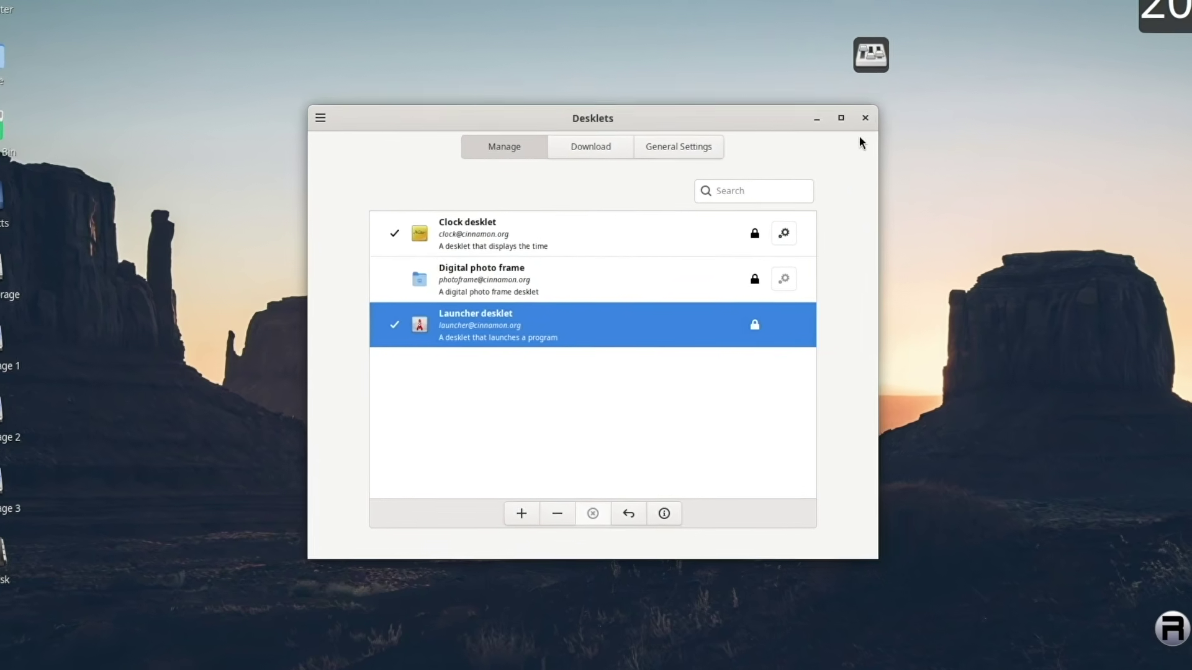
Show the downloadable desklets and remove the Launcher desklet from the desktop, confirming the removal.
left_click(583, 148)
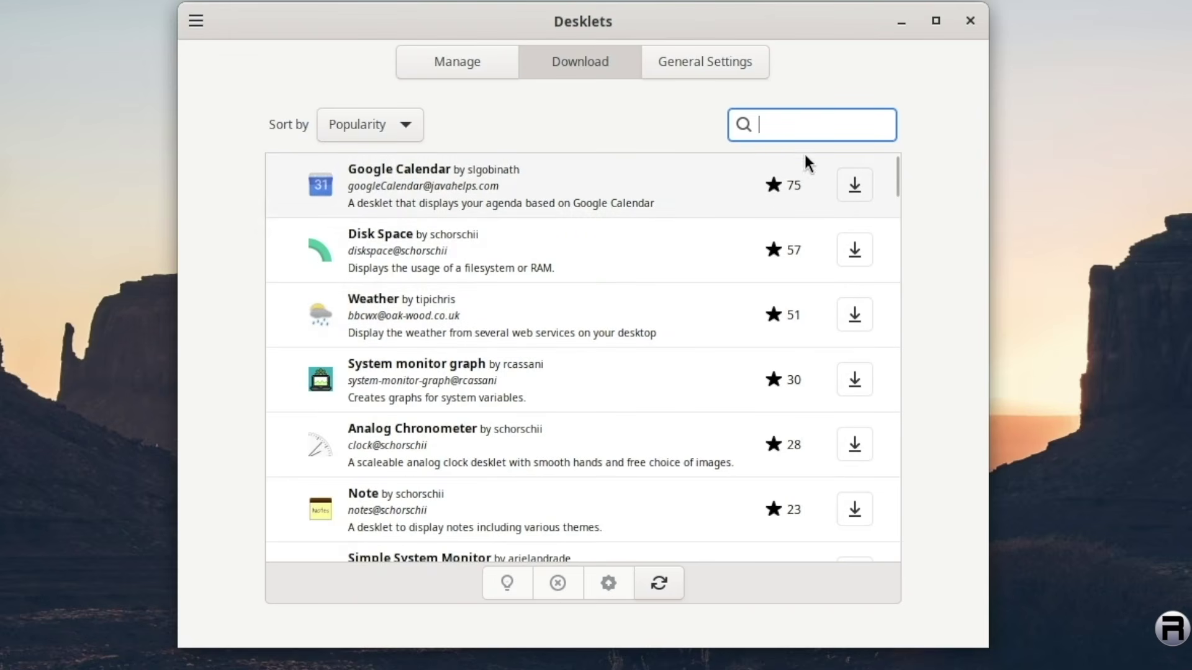
right_click(1093, 1)
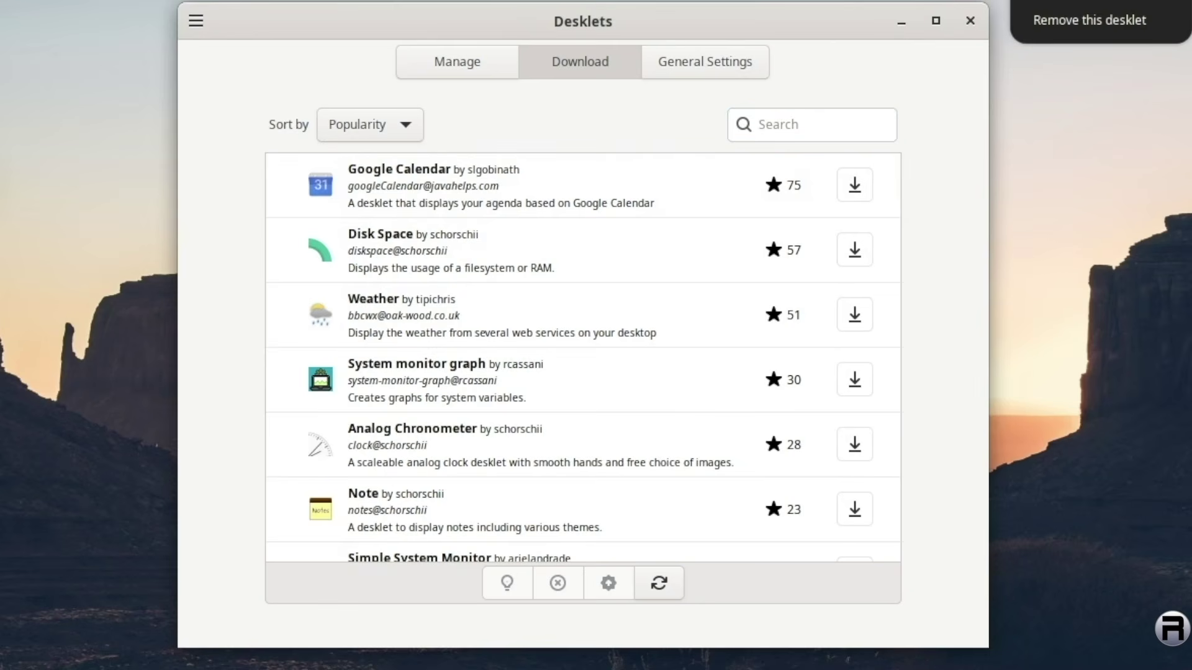
left_click(1102, 26)
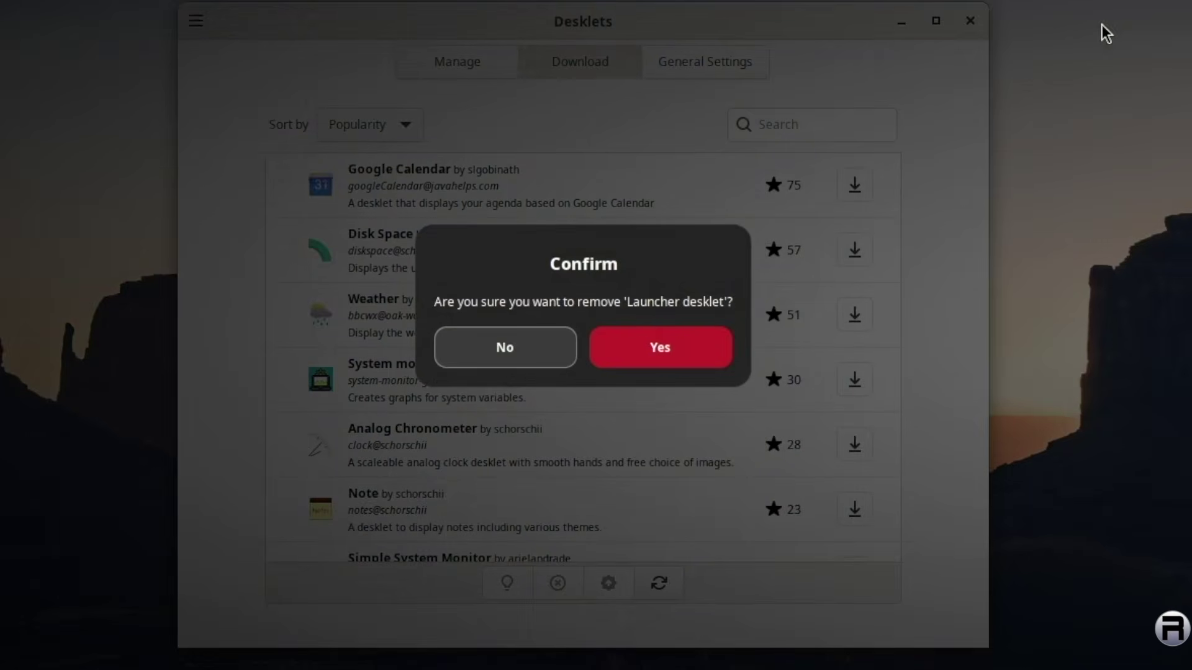
left_click(629, 363)
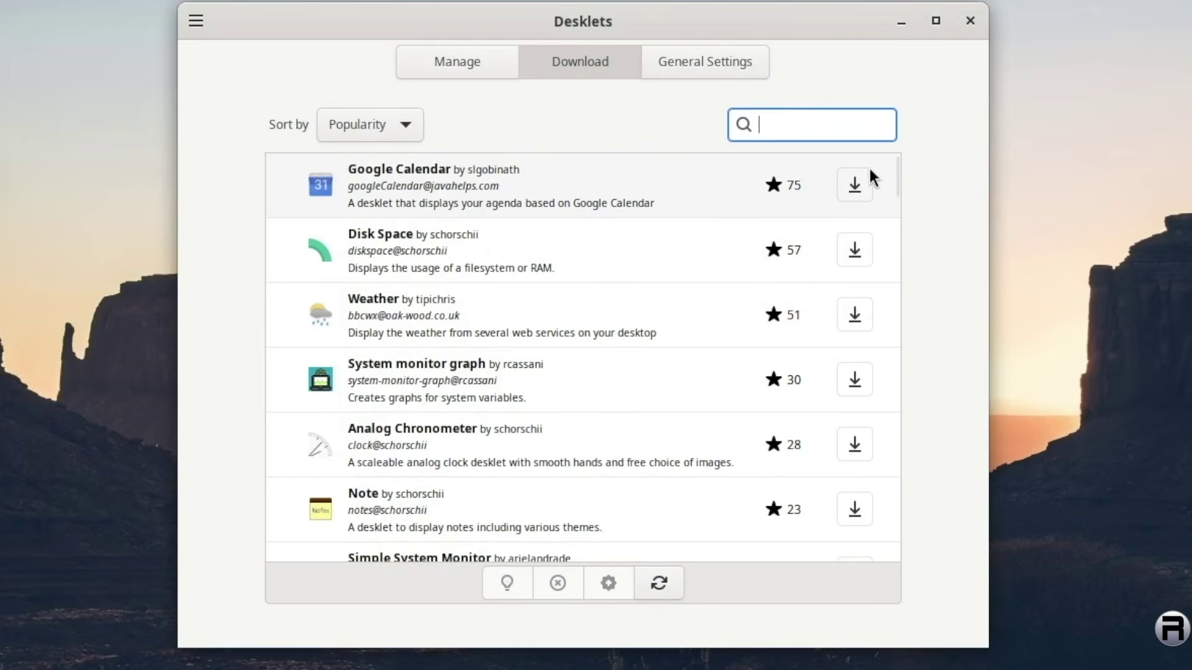
Browse the downloadable desklets sorted by popularity and examine the Weather desklet's web page.
left_click_drag(897, 182, 878, 567)
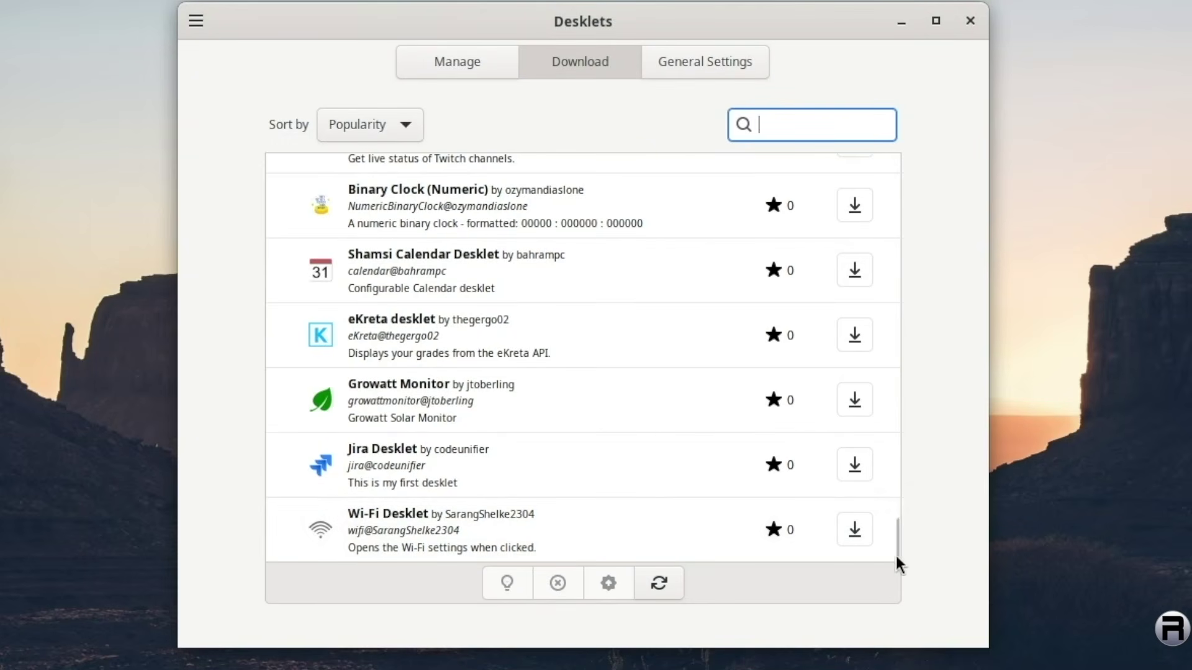
left_click_drag(892, 546, 891, 154)
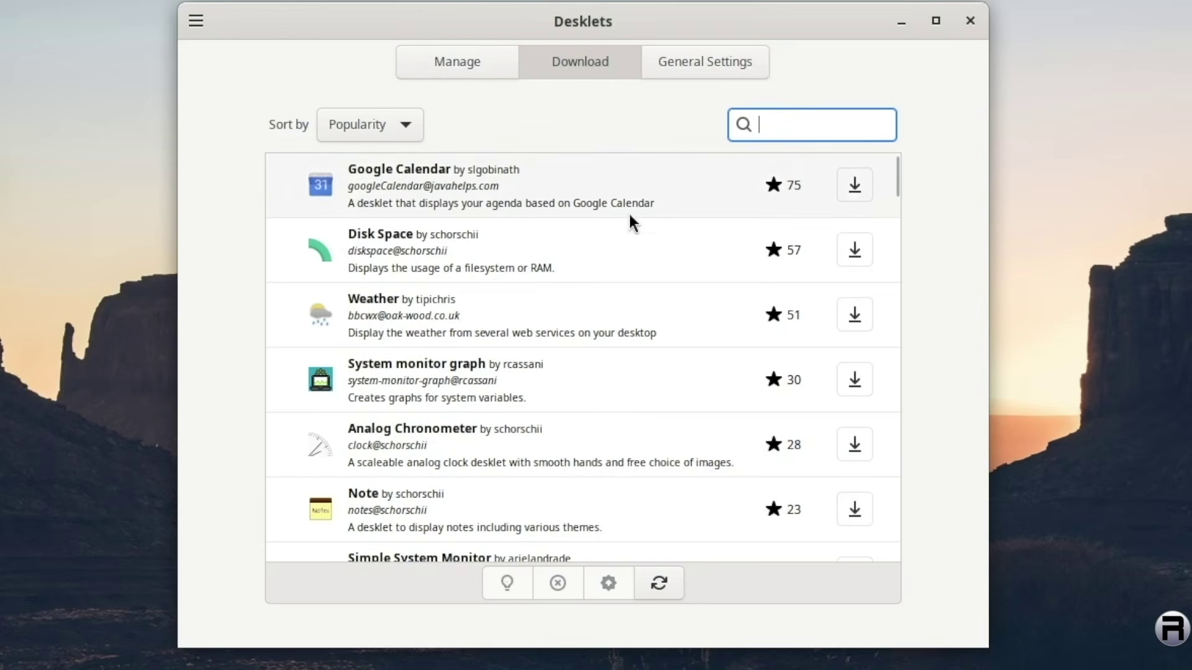
left_click(395, 322)
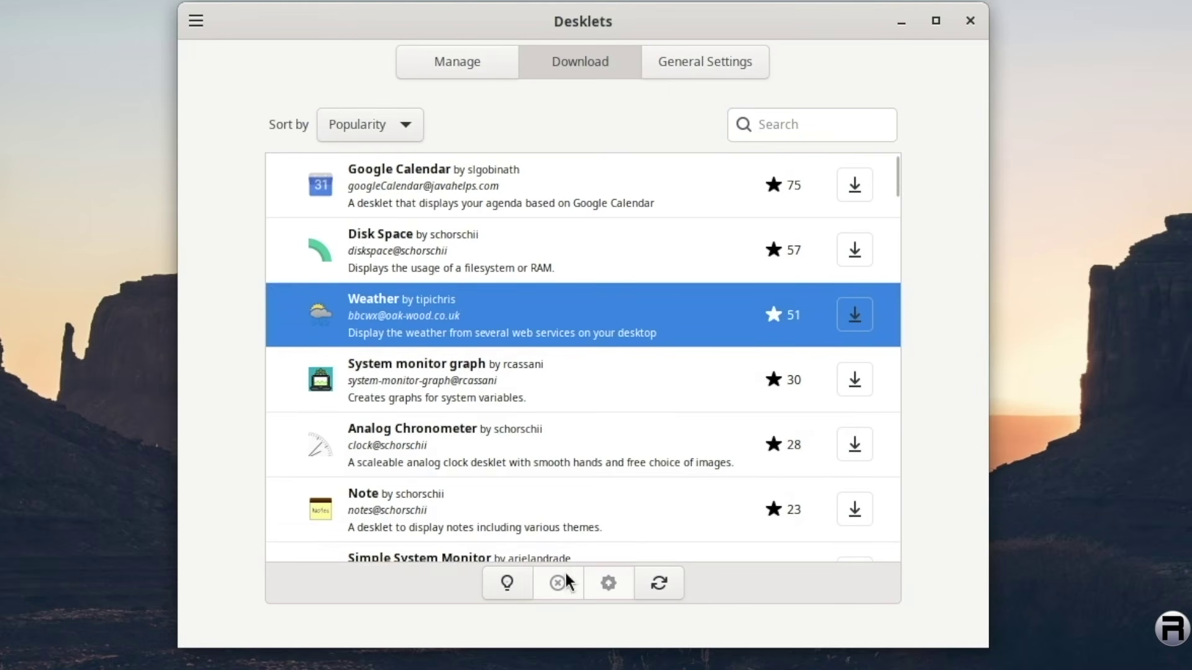
left_click(504, 583)
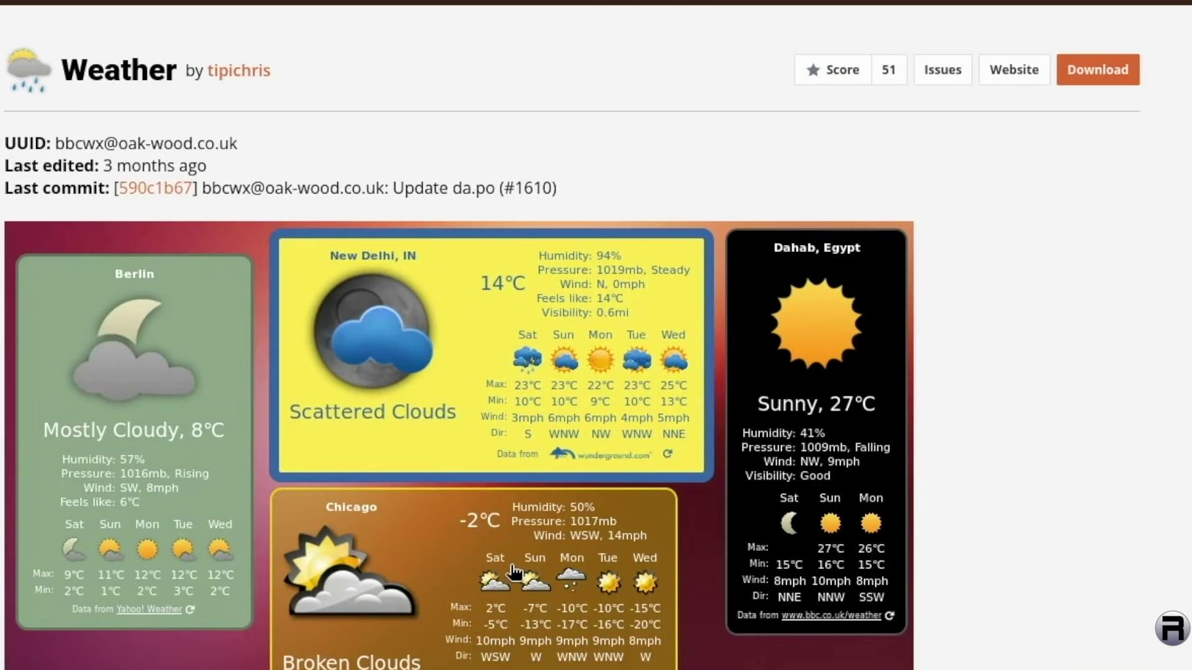
scroll(511, 568, "down", 8)
scroll(510, 568, "down", 5)
scroll(512, 571, "up", 13)
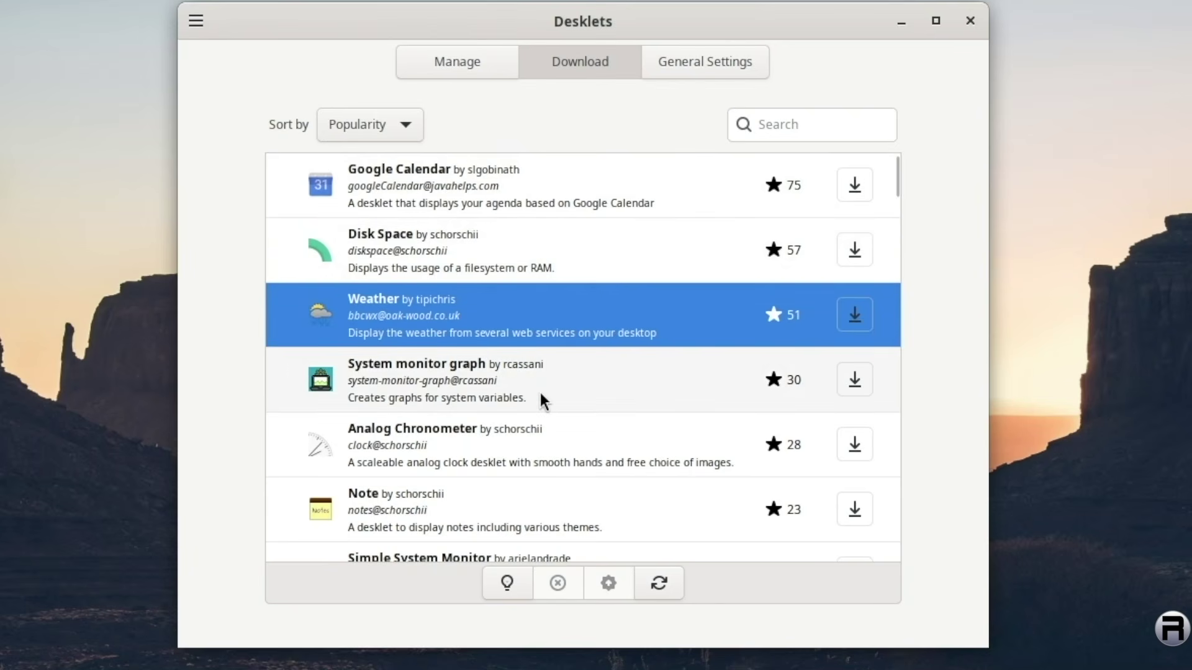
Download and install the System monitor graph desklet.
left_click(459, 385)
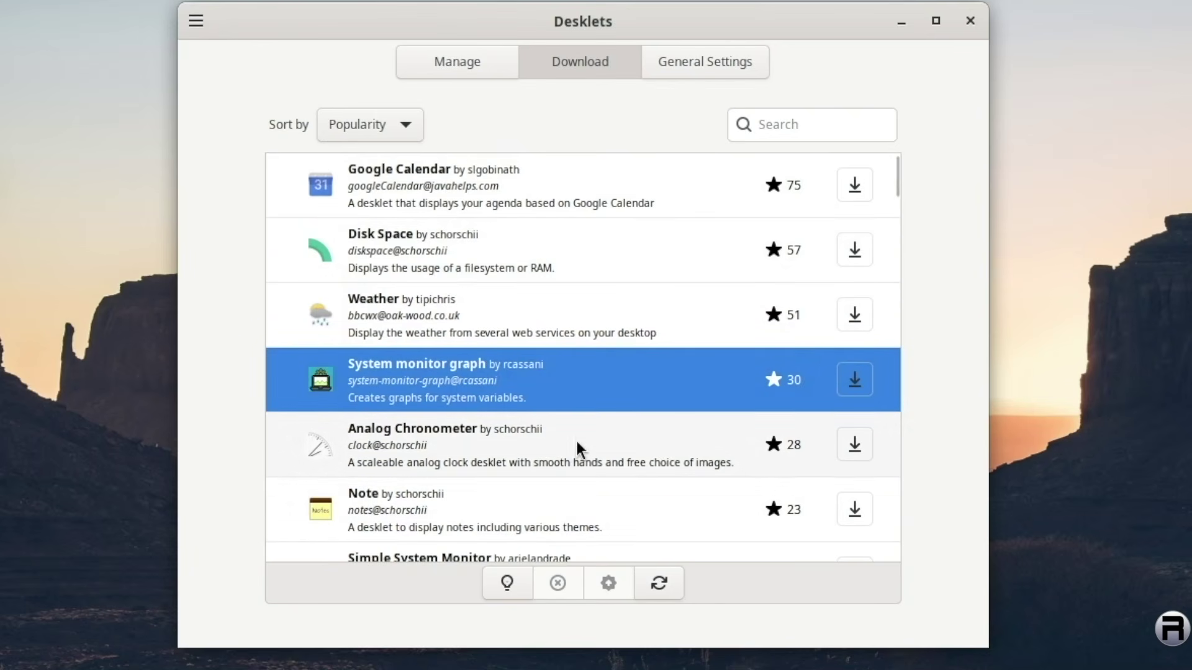
left_click(862, 385)
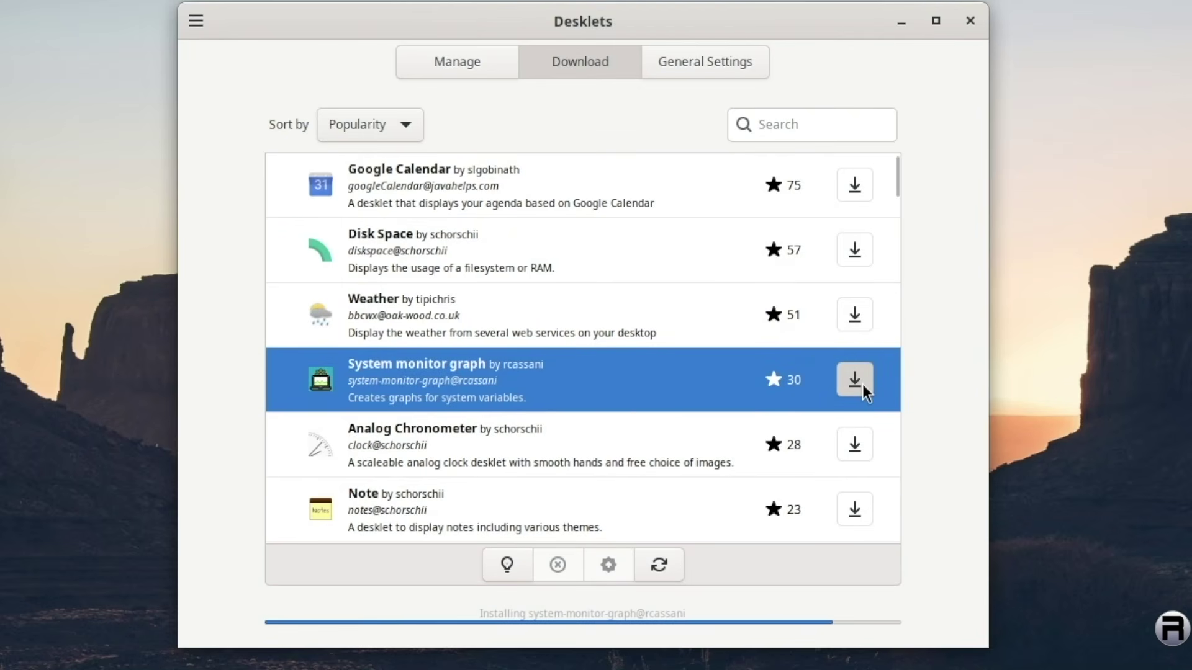
left_click(464, 386)
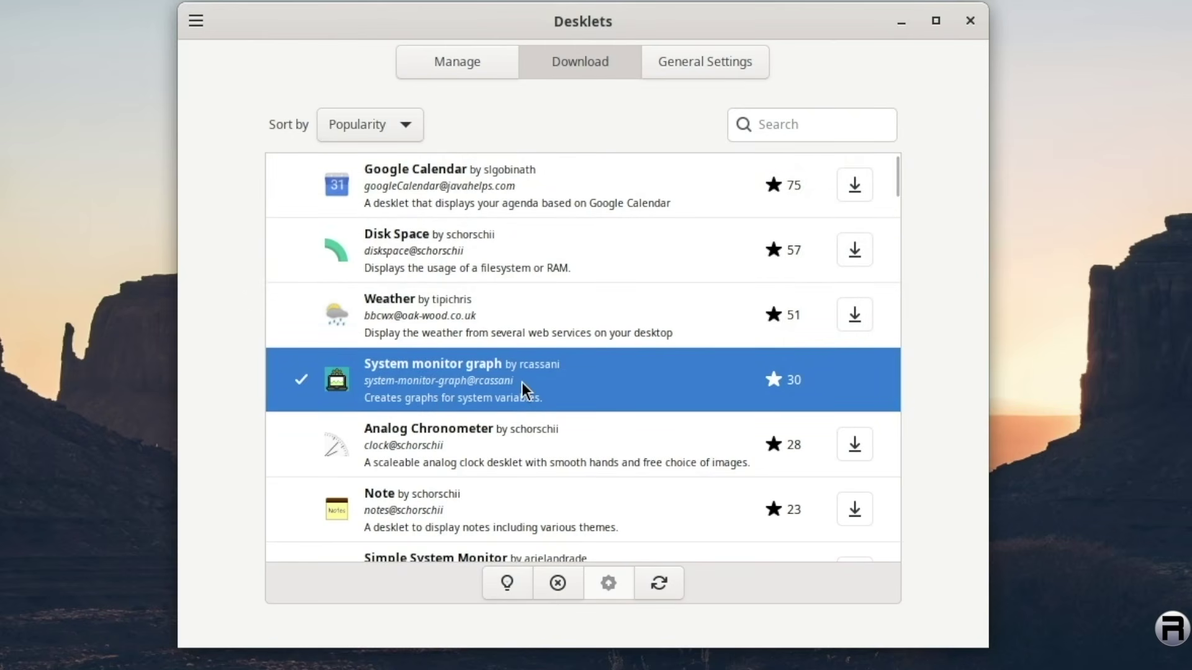
Add the installed System monitor graph desklet to the desktop beside the clock.
left_click(461, 62)
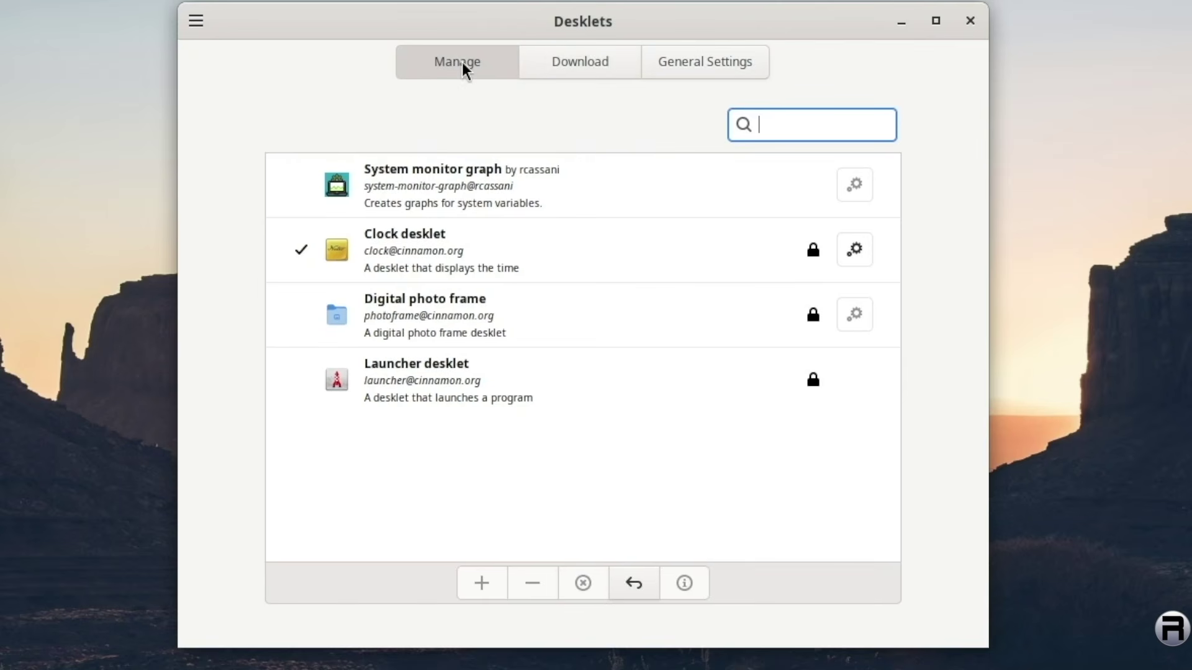
left_click(415, 184)
left_click(488, 581)
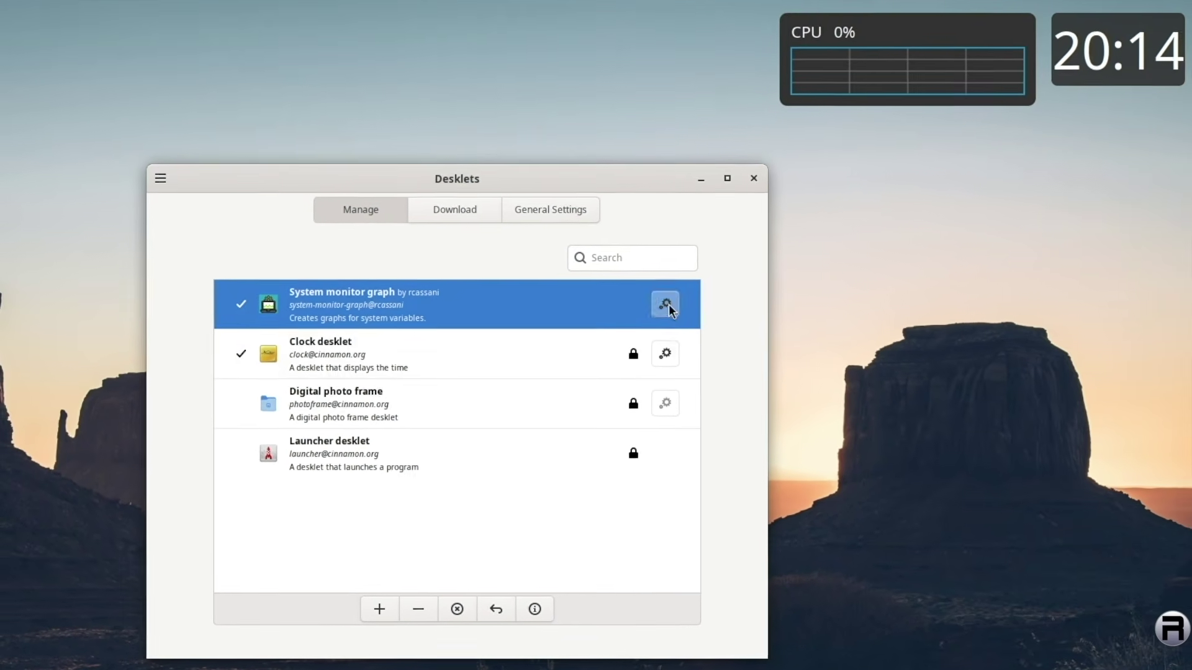
Open the System monitor graph desklet's settings and set the system variable for the graph to RAM.
left_click(700, 281)
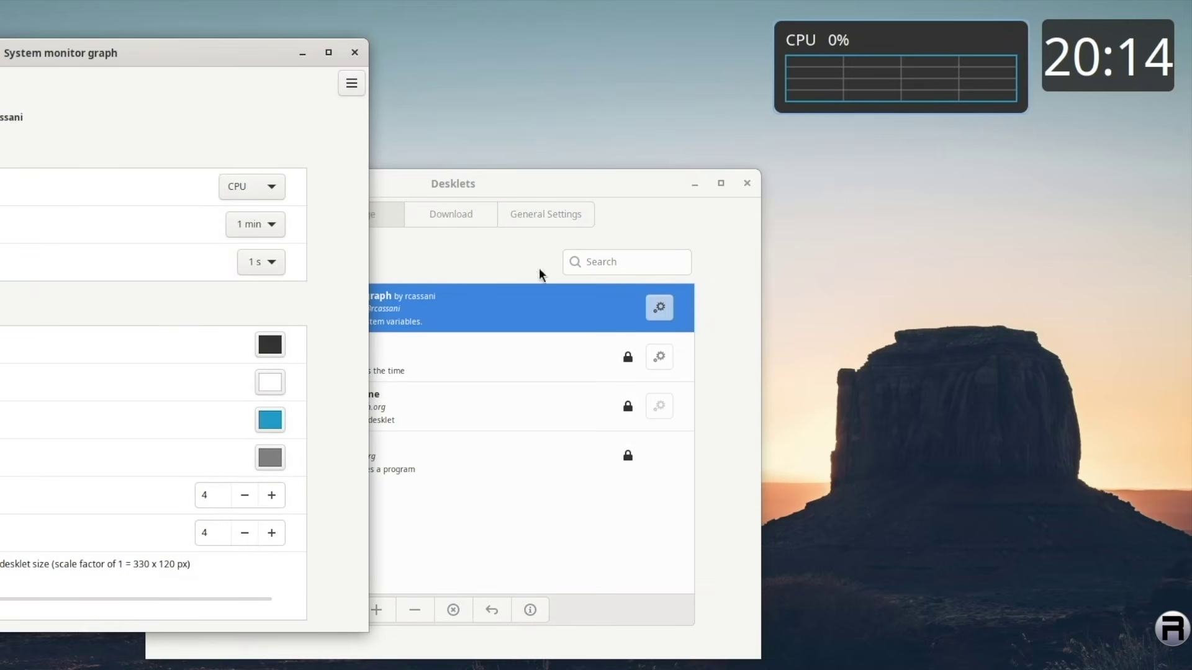
left_click_drag(266, 54, 556, 69)
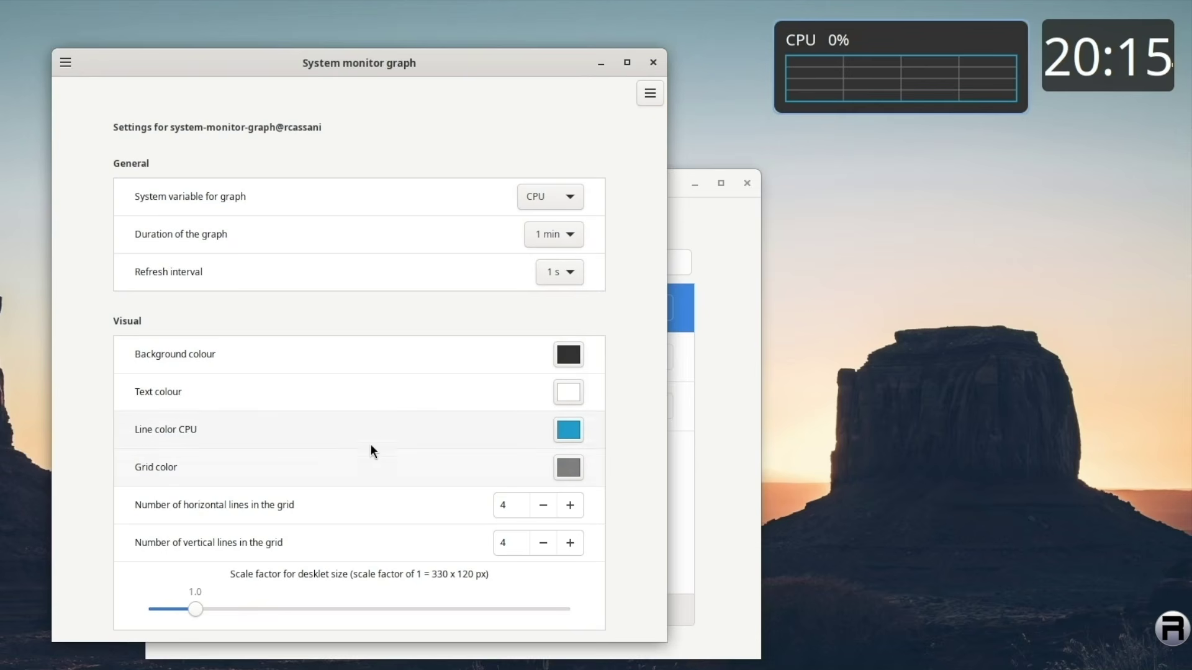
left_click(566, 197)
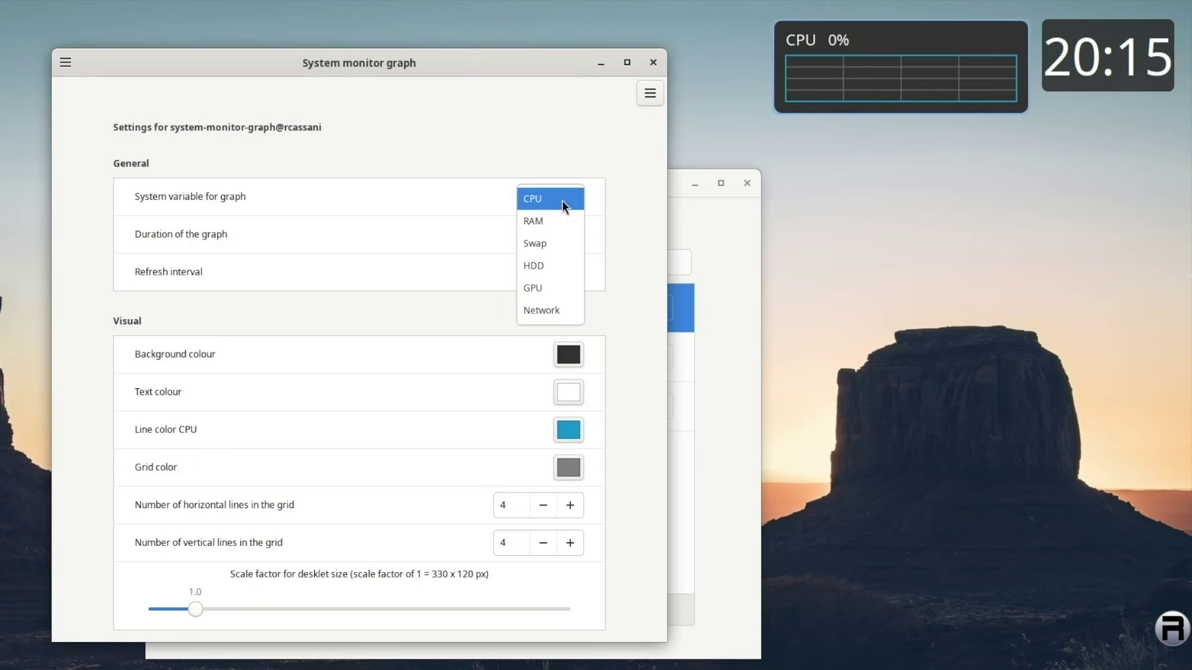
left_click(551, 228)
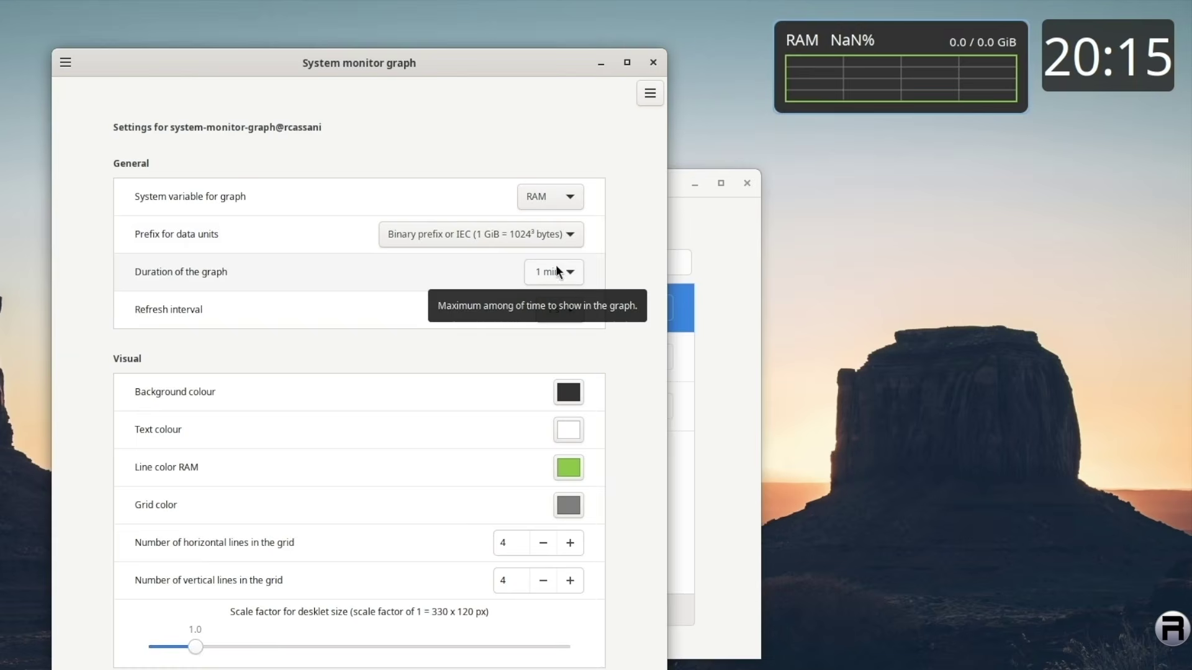
Change the System monitor graph's system variable to GPU and close its settings.
left_click(569, 196)
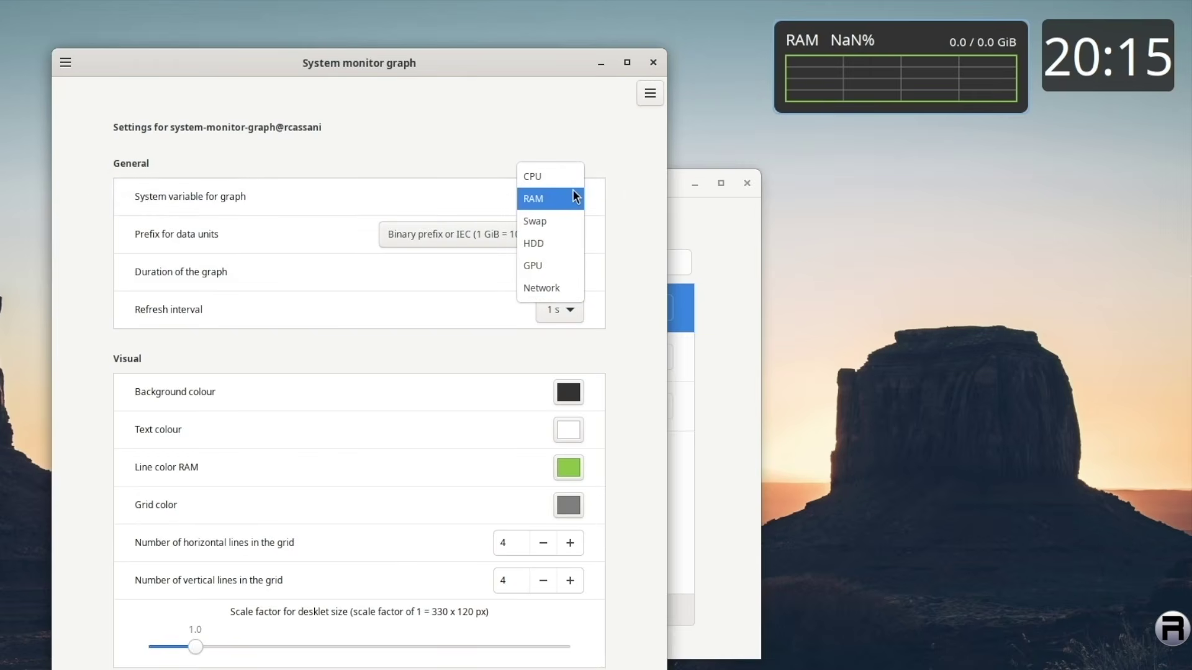
left_click(546, 271)
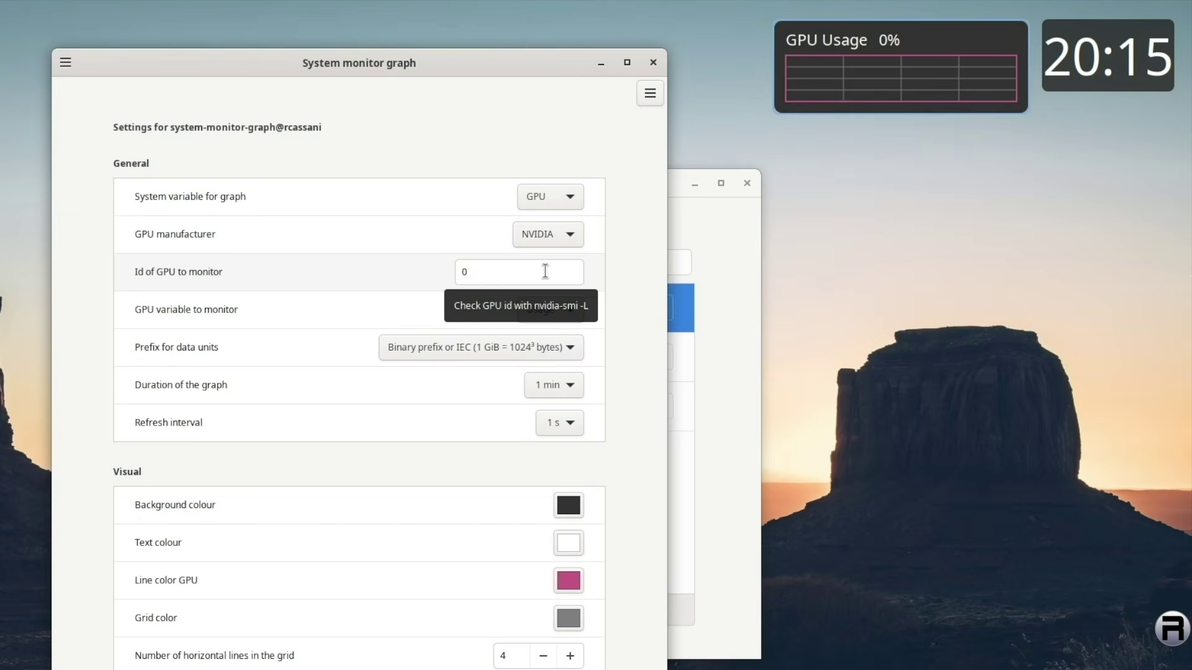
left_click(653, 62)
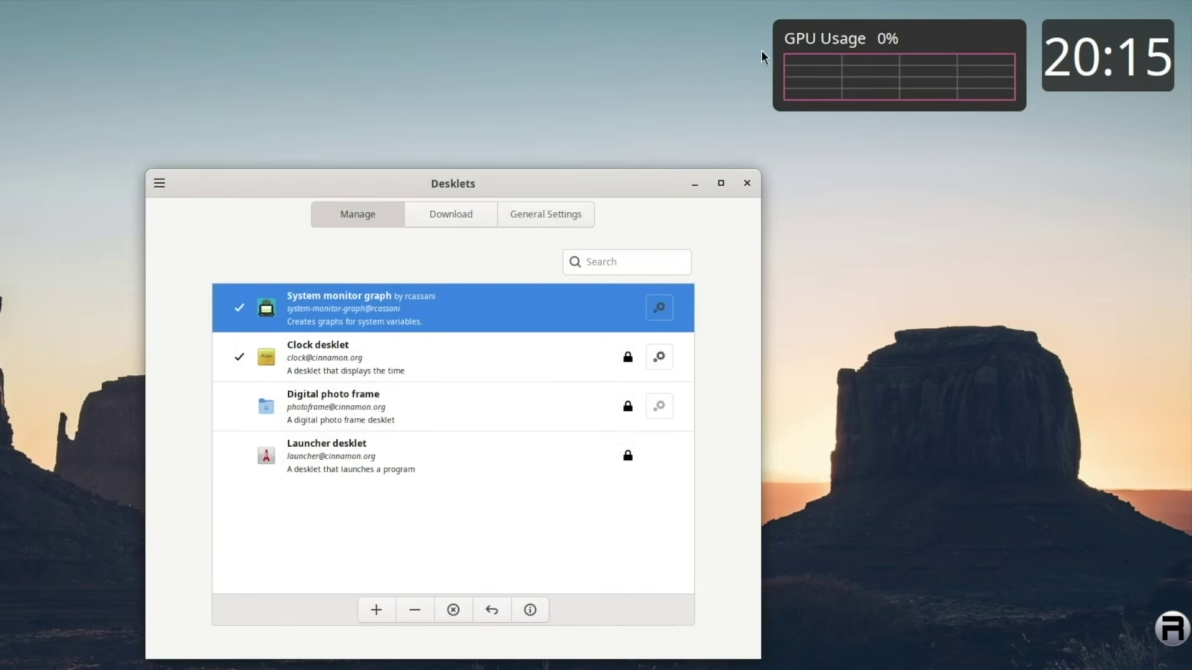
Remove the System monitor graph desklet from the desktop and confirm the removal.
right_click(866, 35)
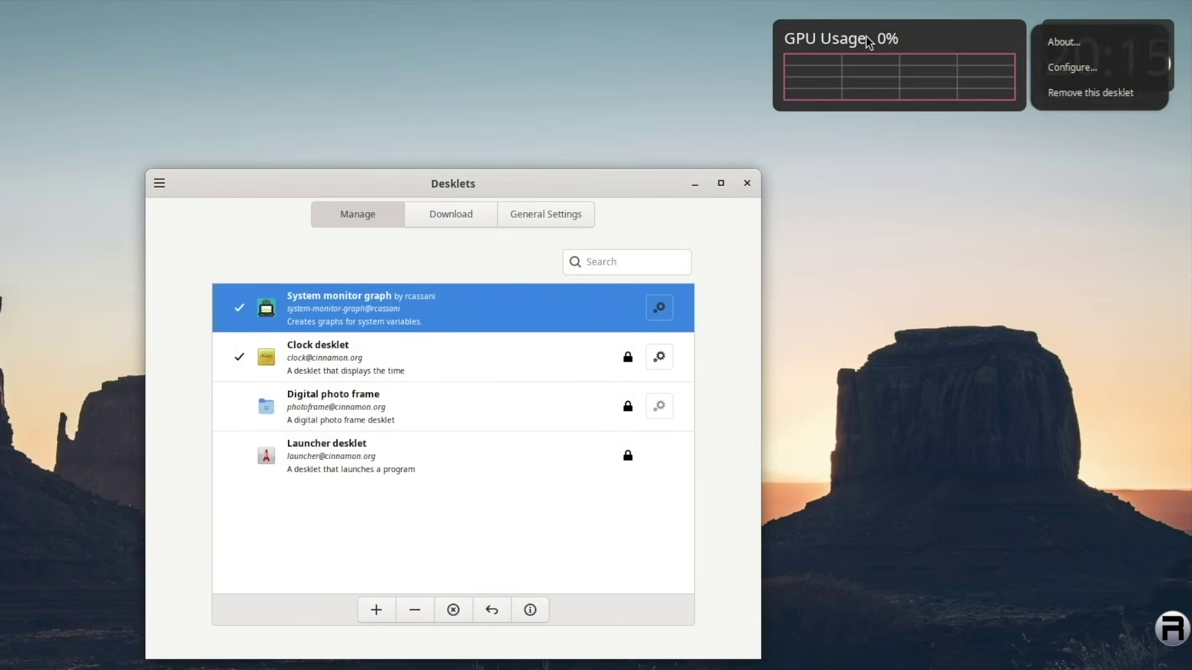
left_click(1073, 100)
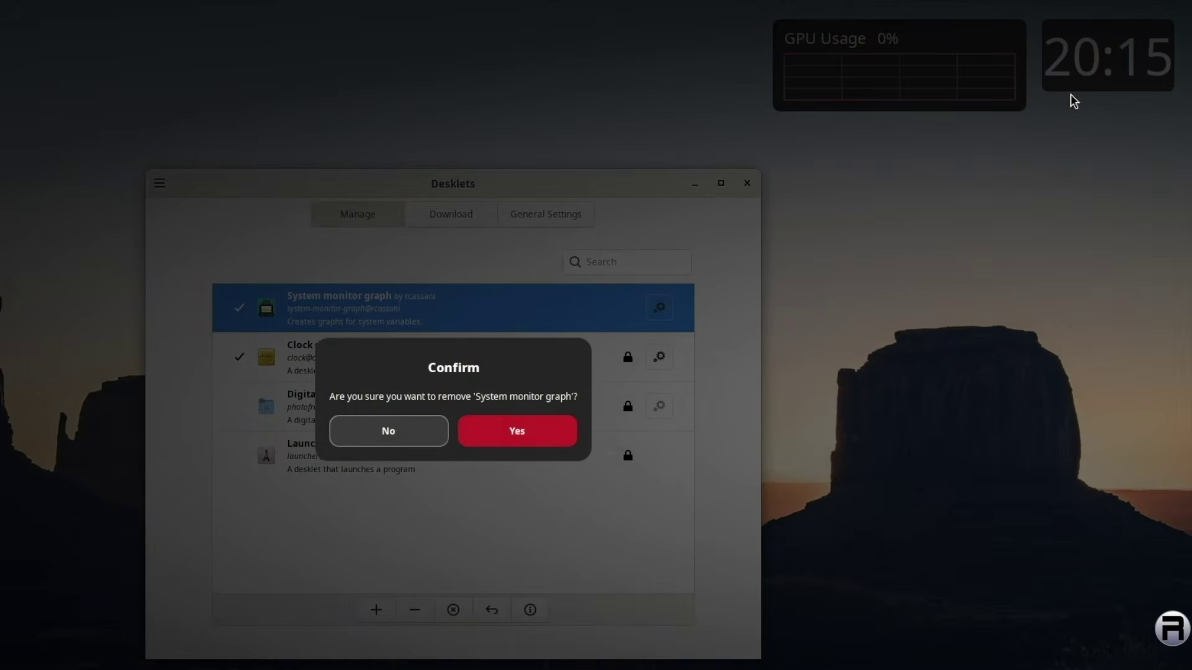
left_click(524, 435)
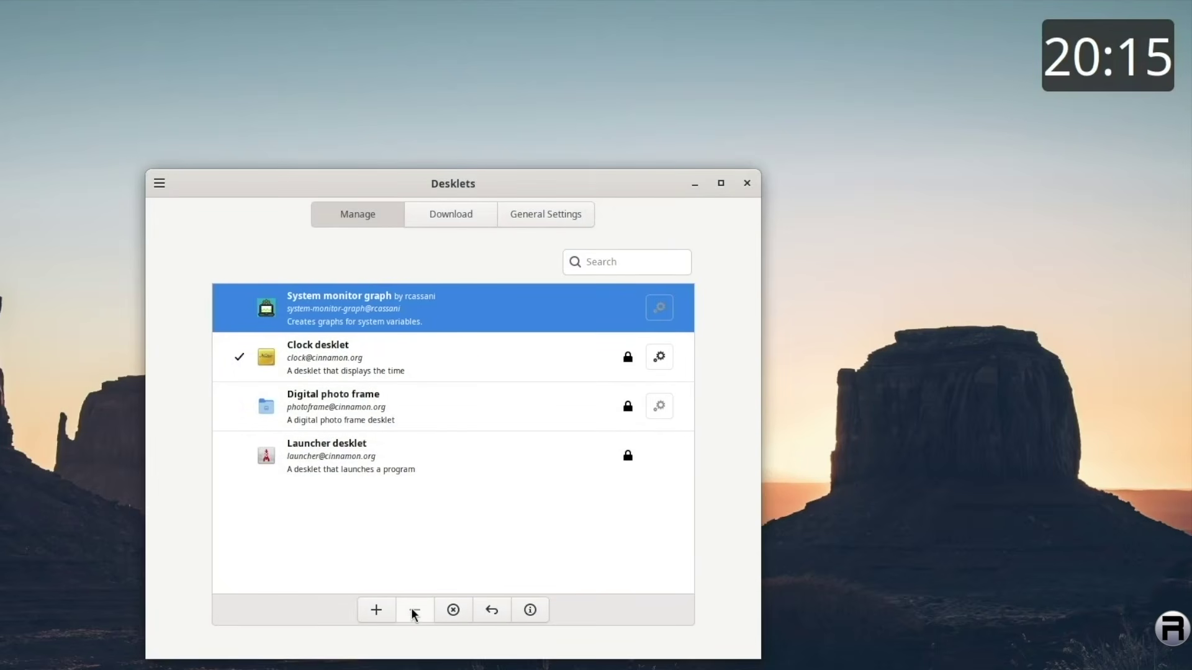
Completely uninstall the System monitor graph desklet from the downloadable desklets and confirm its removal.
left_click(359, 349)
left_click(358, 306)
left_click(467, 215)
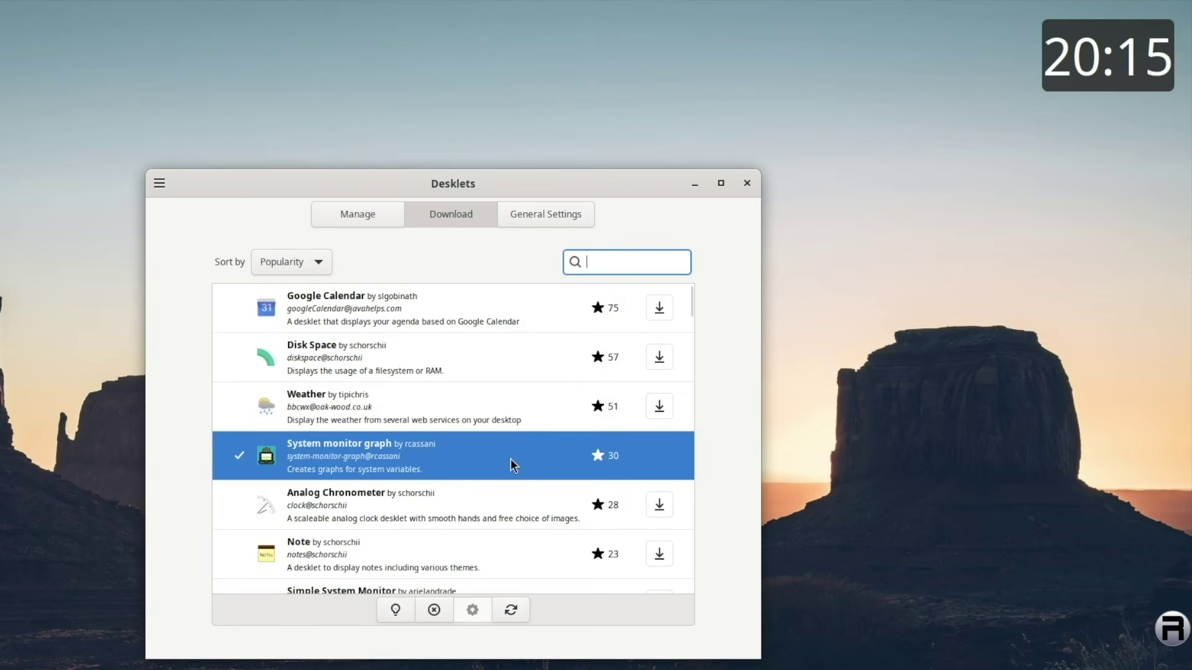
left_click(434, 609)
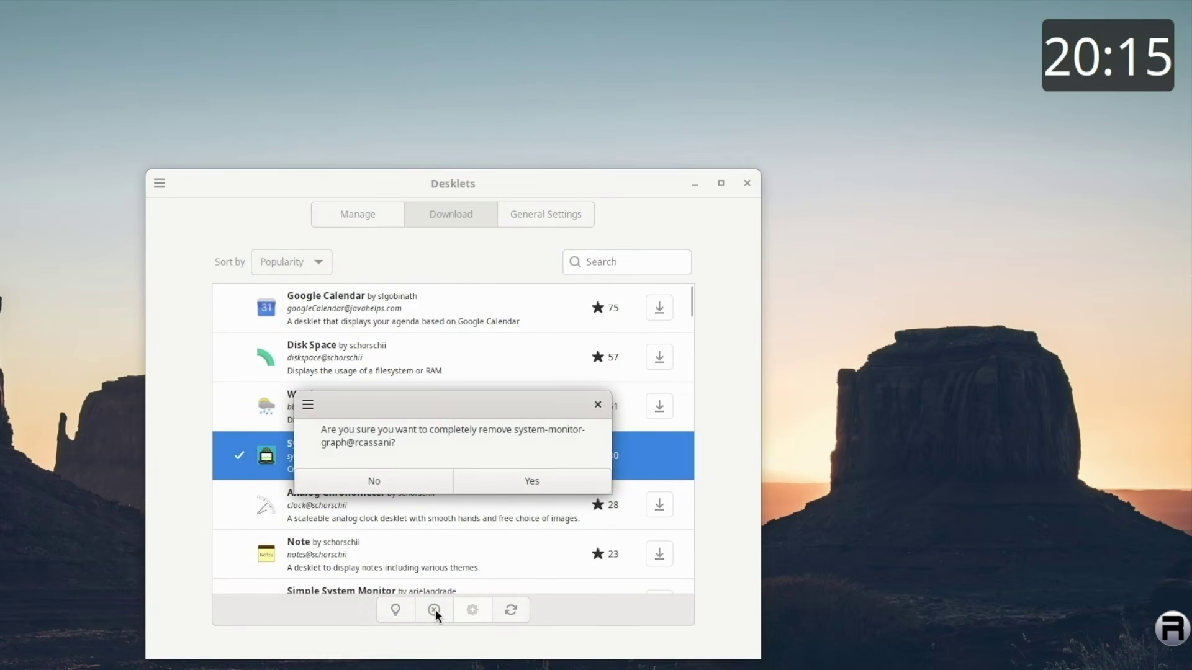
left_click(531, 484)
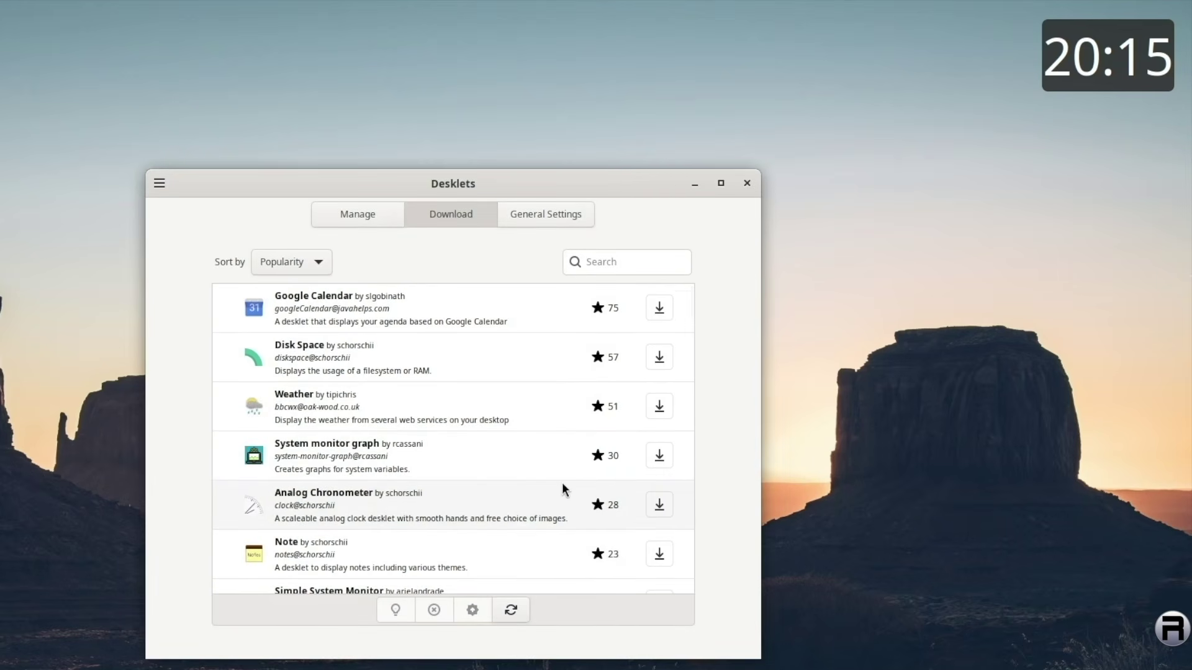
Find the Analog Chronometer desklet in the download list and read through its Cinnamon Spices web page.
scroll(563, 488, "down", 2)
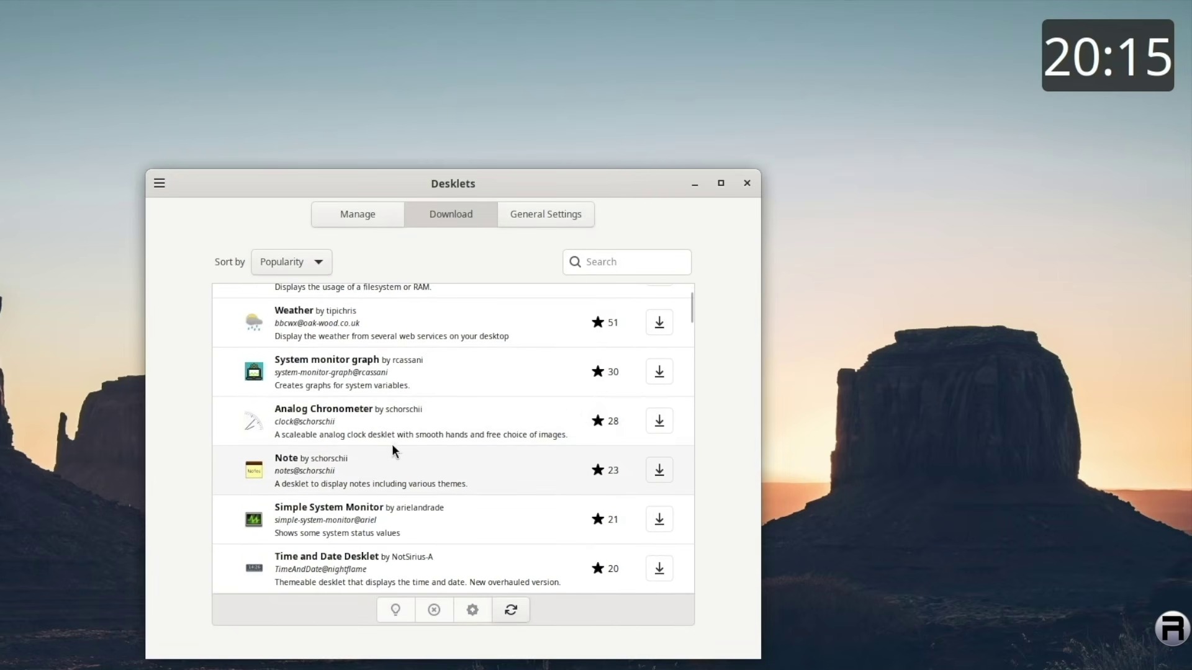
left_click(386, 420)
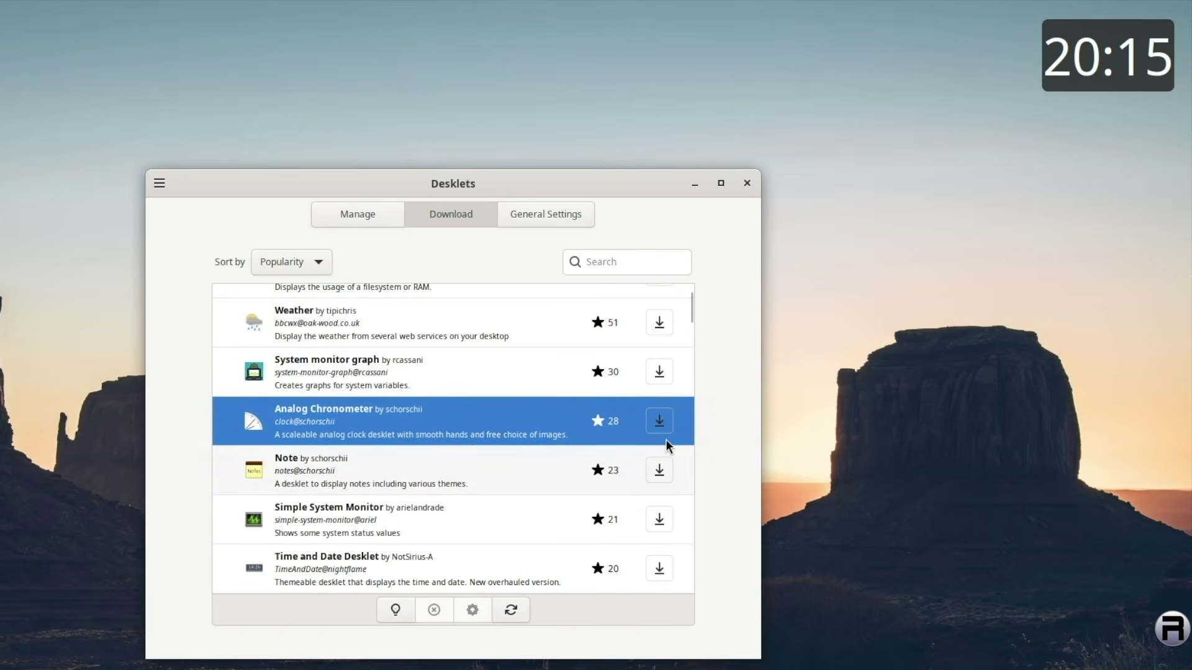
left_click(397, 609)
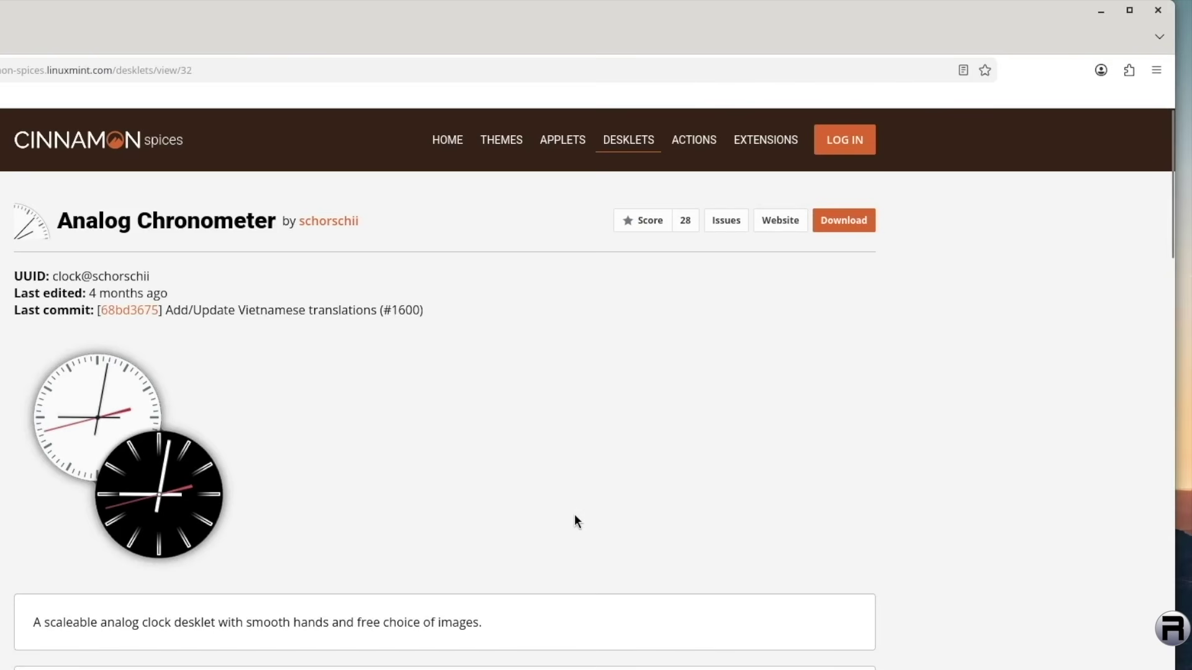
scroll(305, 537, "down", 6)
scroll(306, 546, "up", 6)
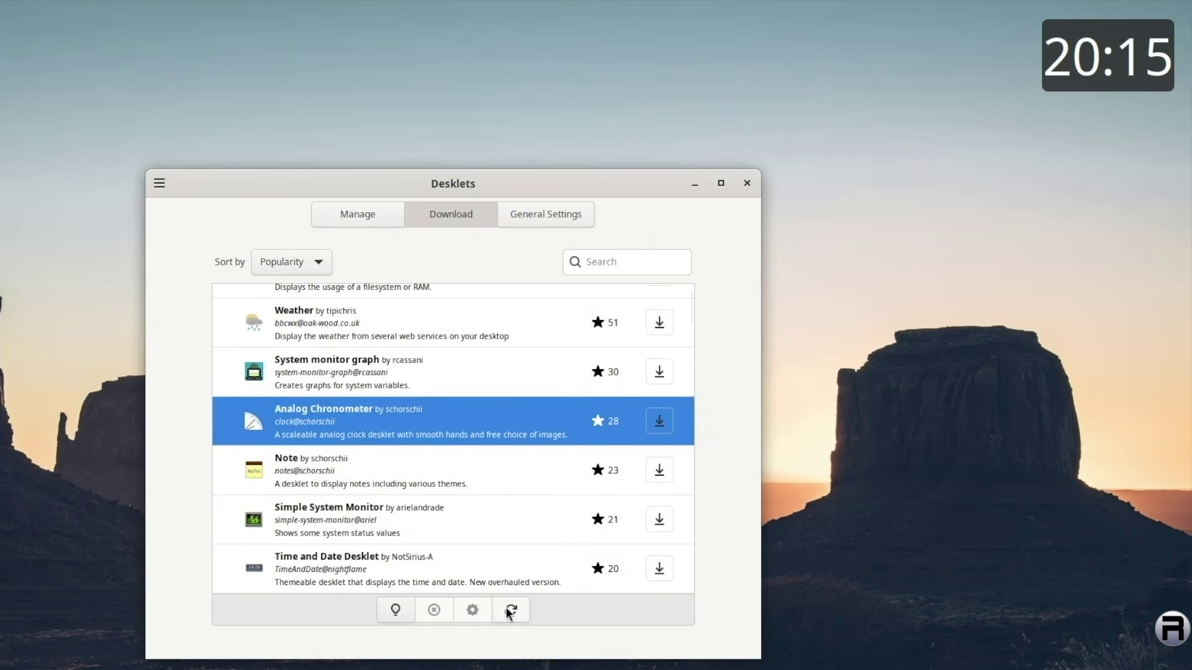
Install the Analog Chronometer desklet and add it to the desktop below the digital clock.
left_click(662, 420)
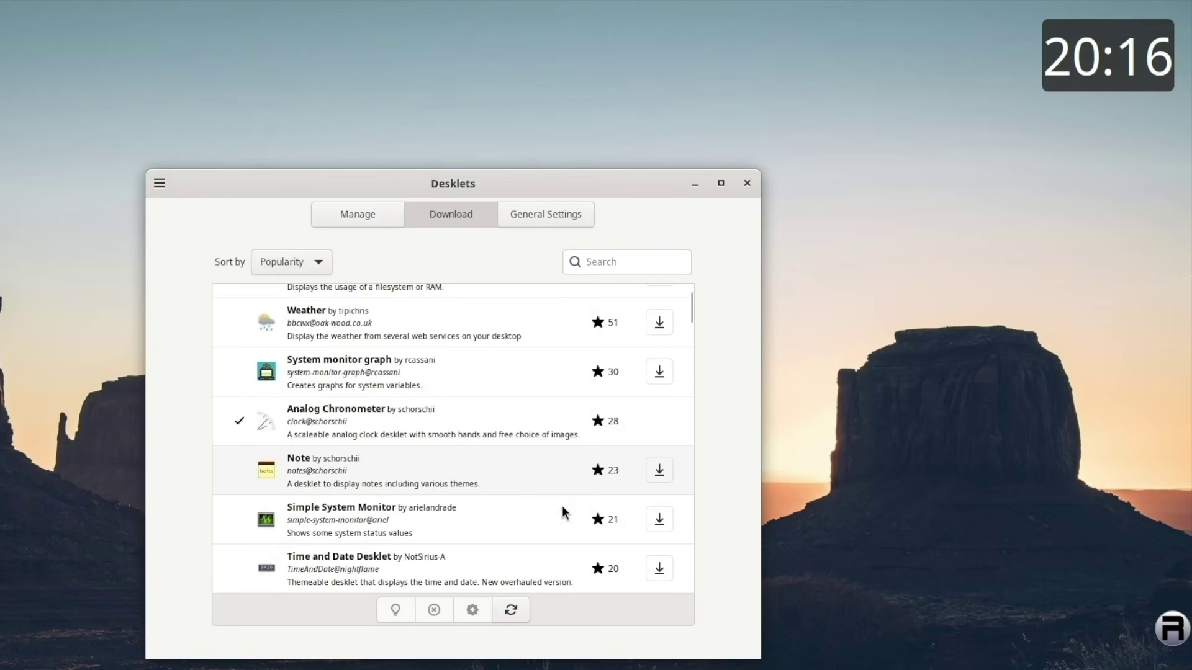
left_click(368, 213)
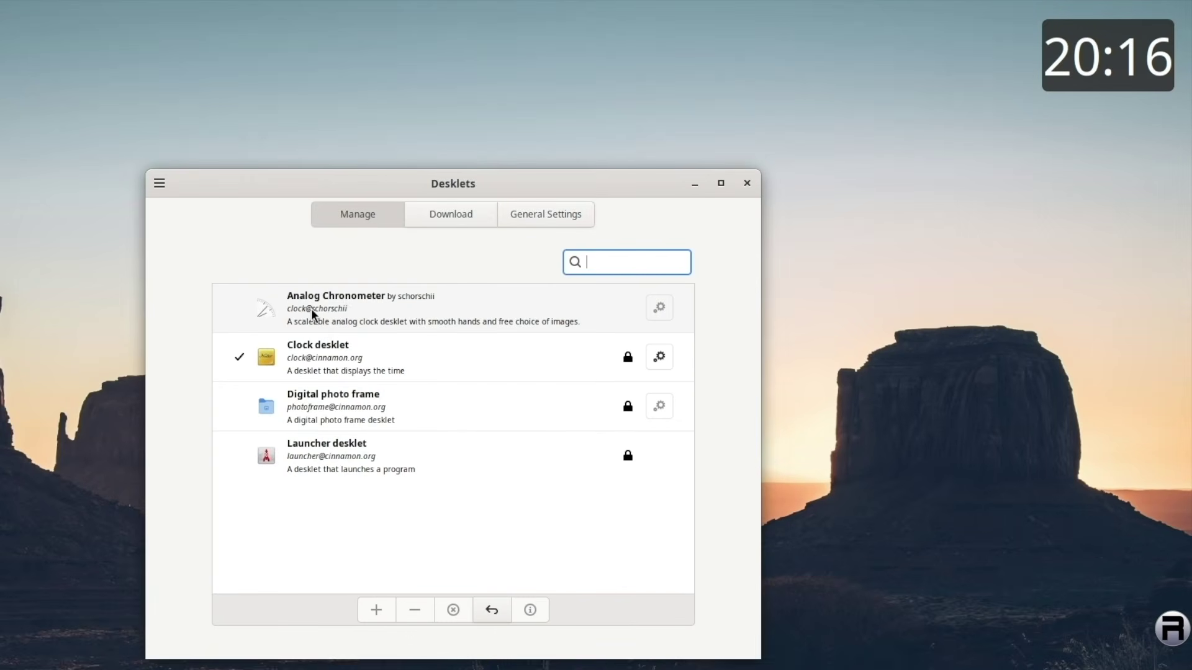
left_click(311, 307)
left_click(377, 610)
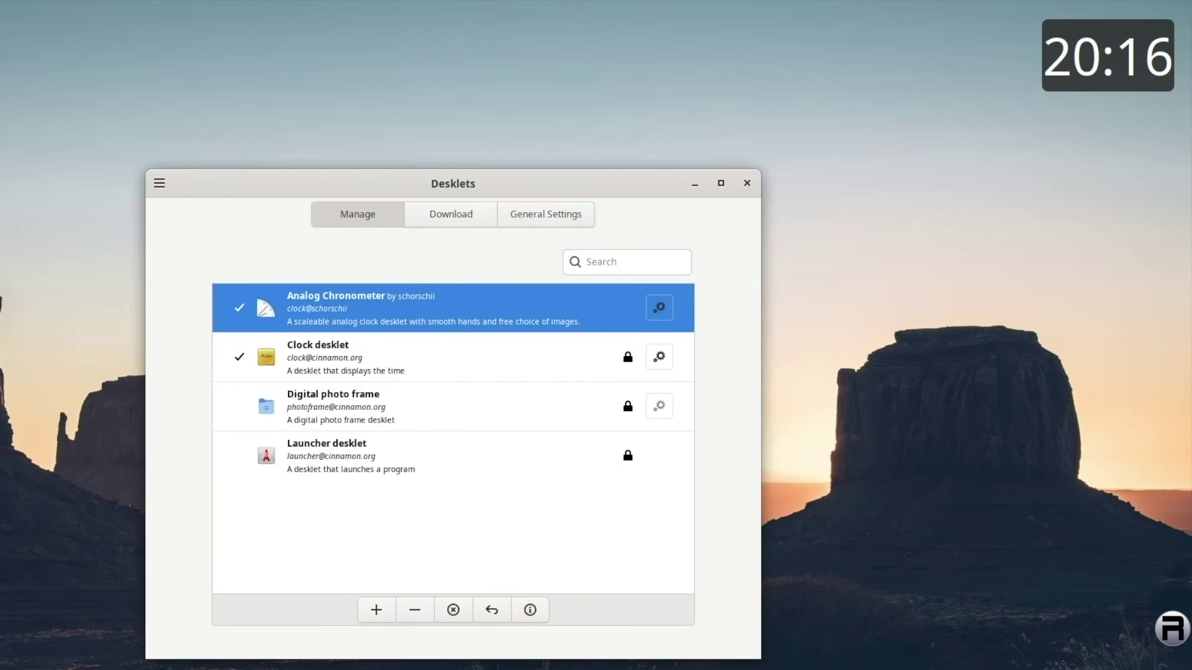
left_click(1006, 181)
View the digital Clock desklet's configuration options and close them without changing anything.
right_click(1096, 48)
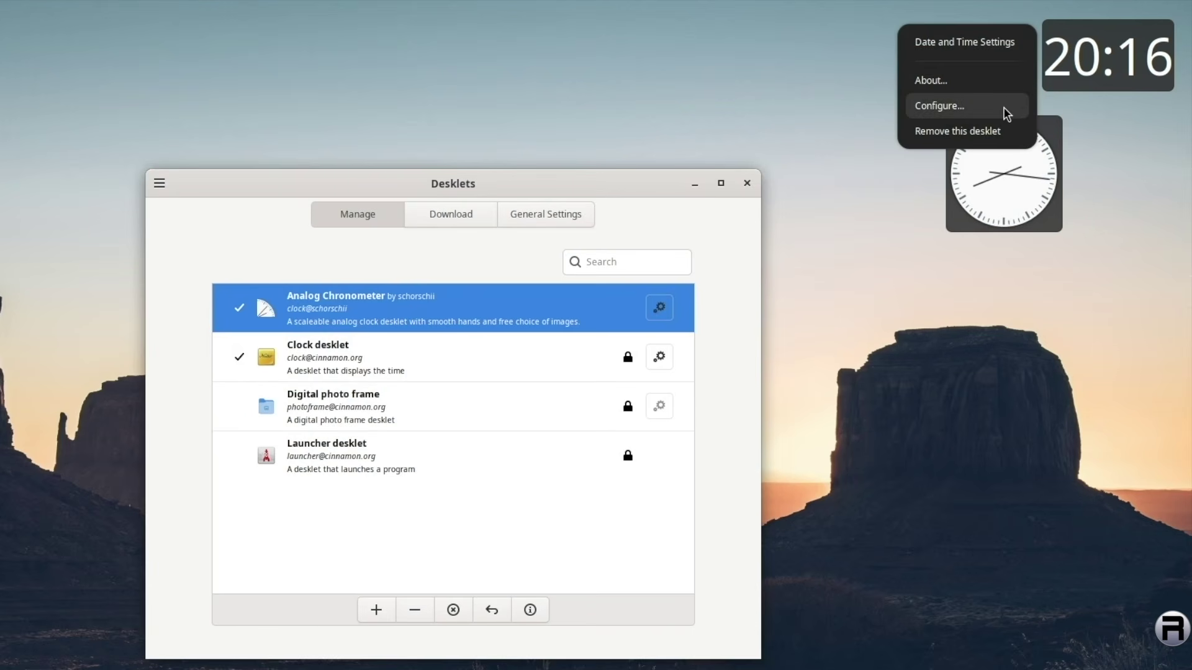
left_click(962, 107)
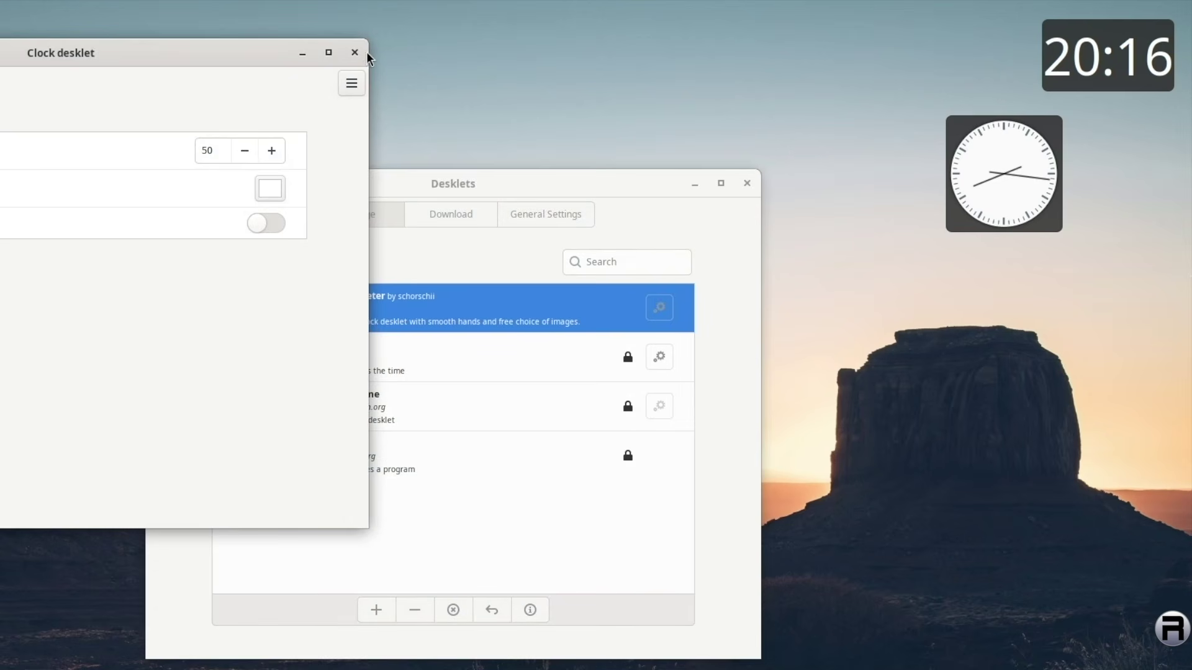
left_click(355, 53)
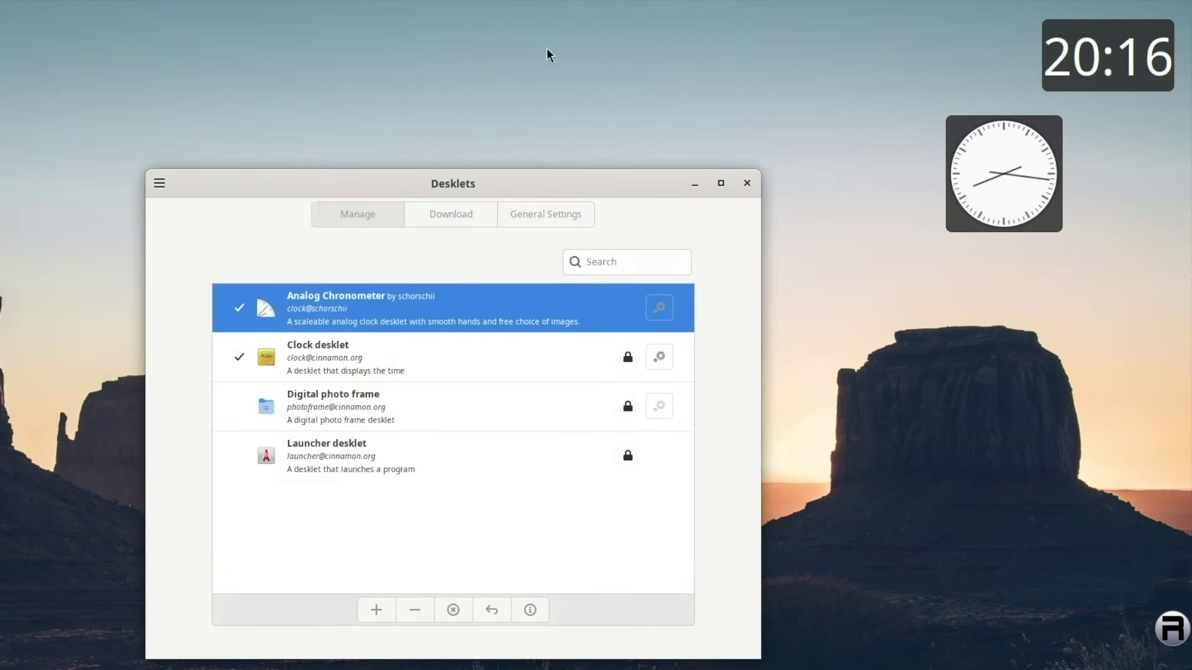
Remove the digital Clock desklet from the desktop and move the Analog Chronometer into its place.
right_click(1063, 61)
left_click(996, 132)
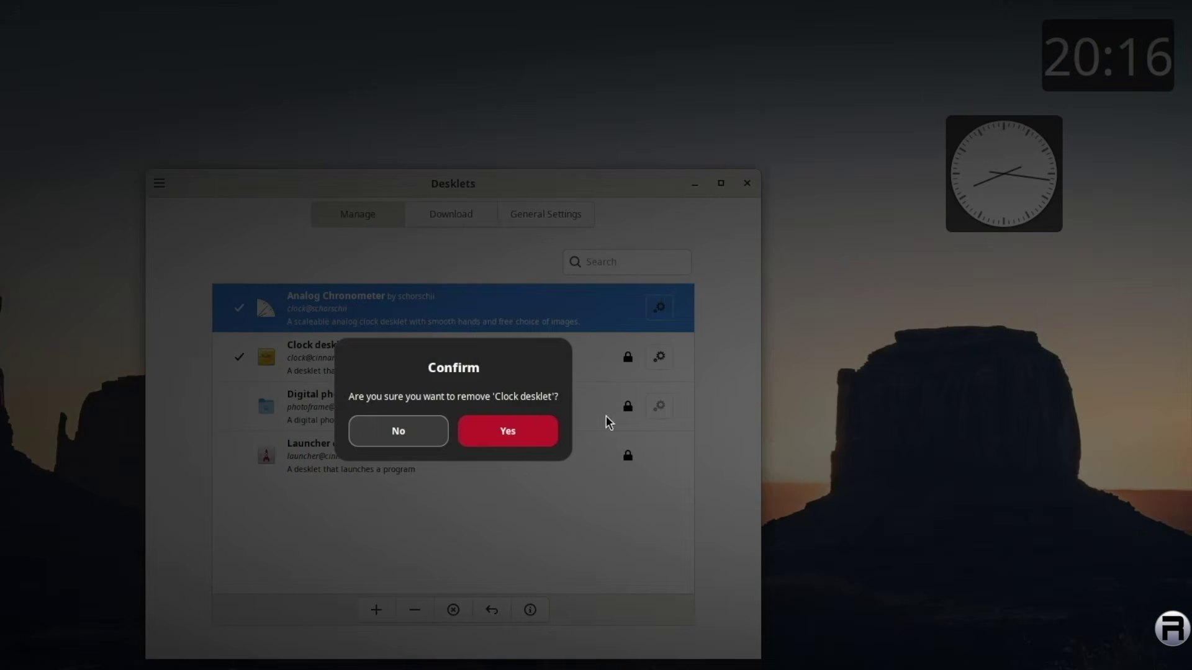
left_click(552, 417)
left_click_drag(986, 203, 1100, 91)
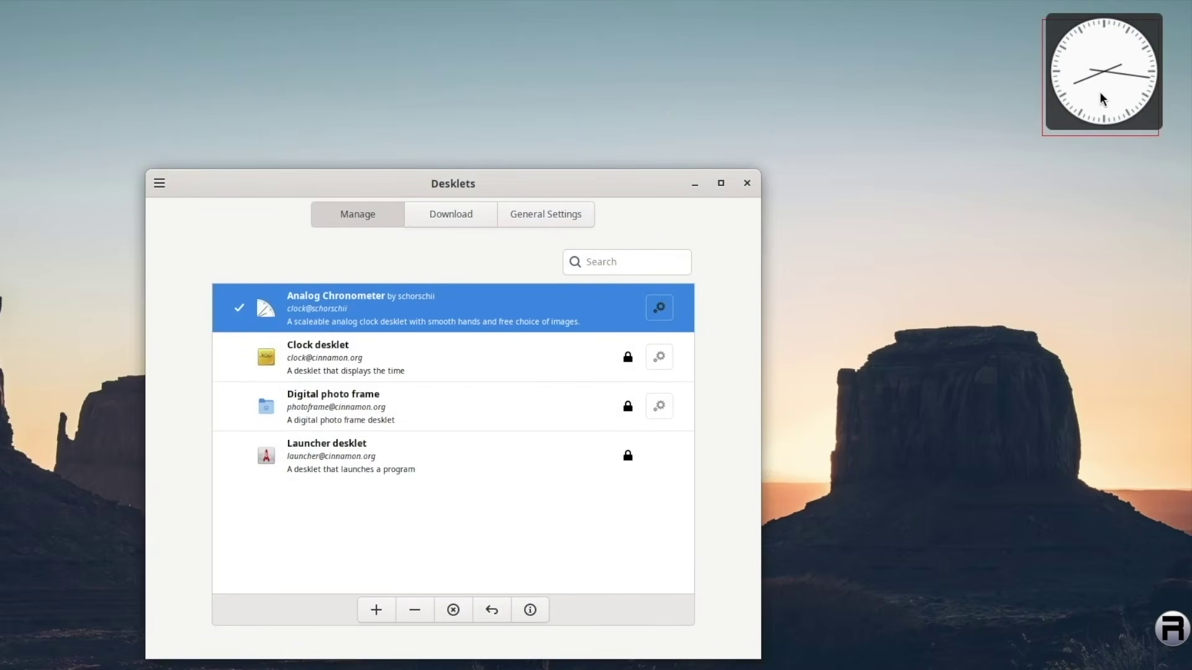
Open the Analog Chronometer's configuration and move its window so all the settings are in view.
right_click(1108, 91)
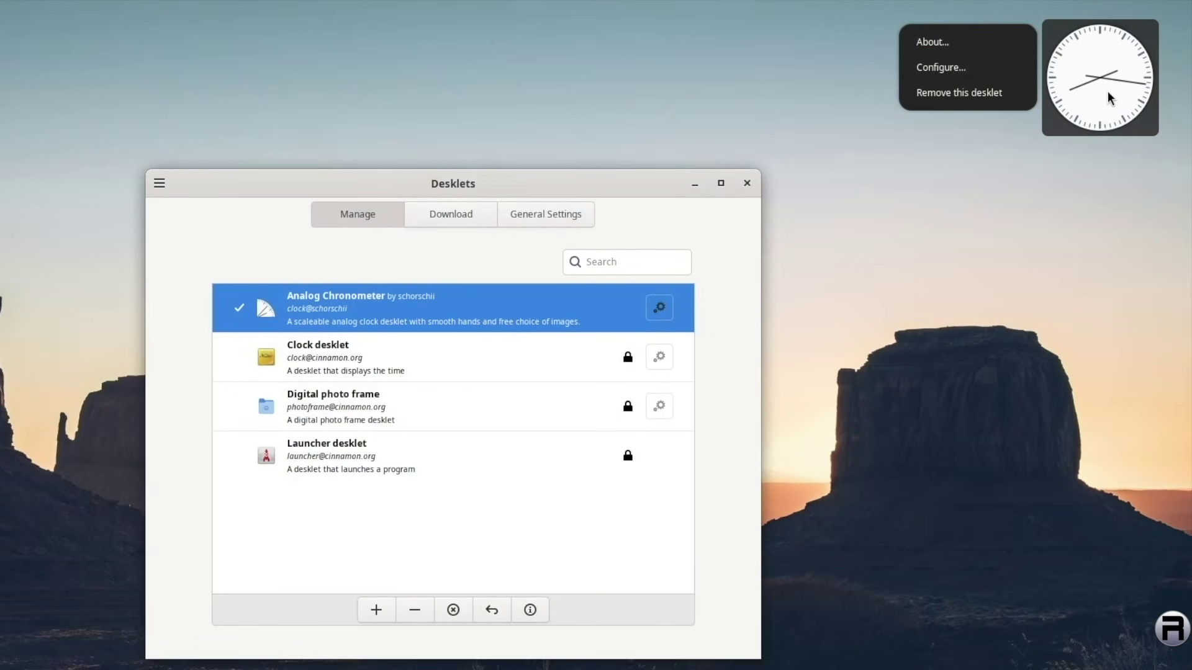
left_click(1008, 71)
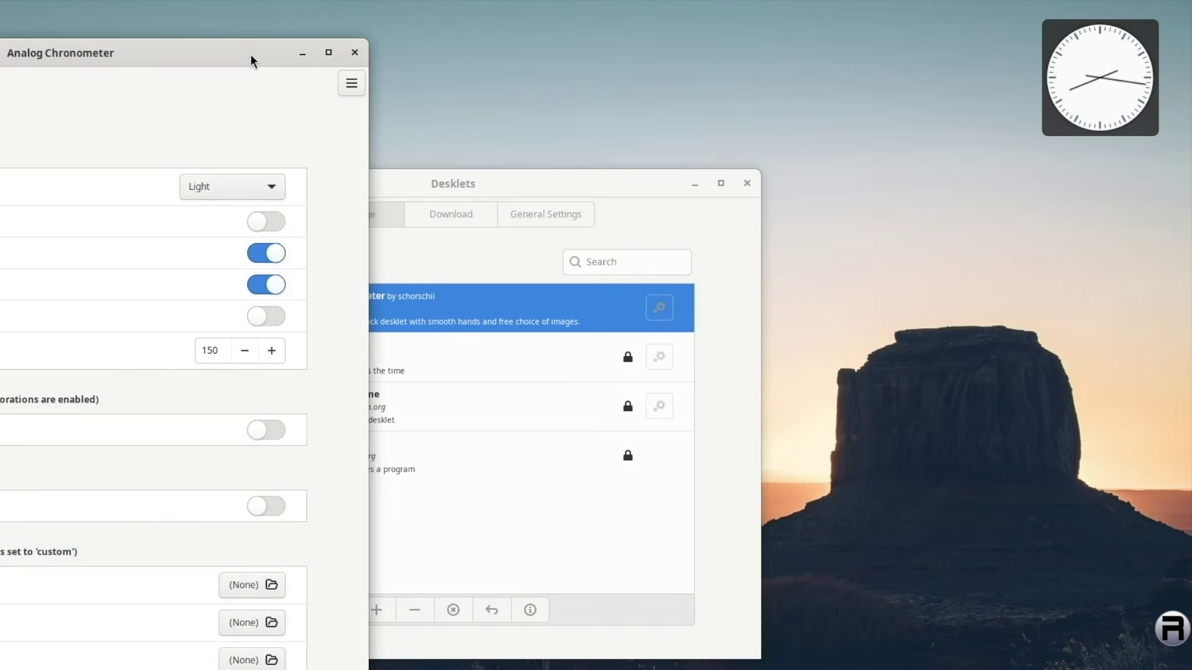
left_click_drag(253, 58, 800, 37)
Try the Dark and Light Transparent clock styles on the Analog Chronometer, and return the style to Light.
left_click(798, 177)
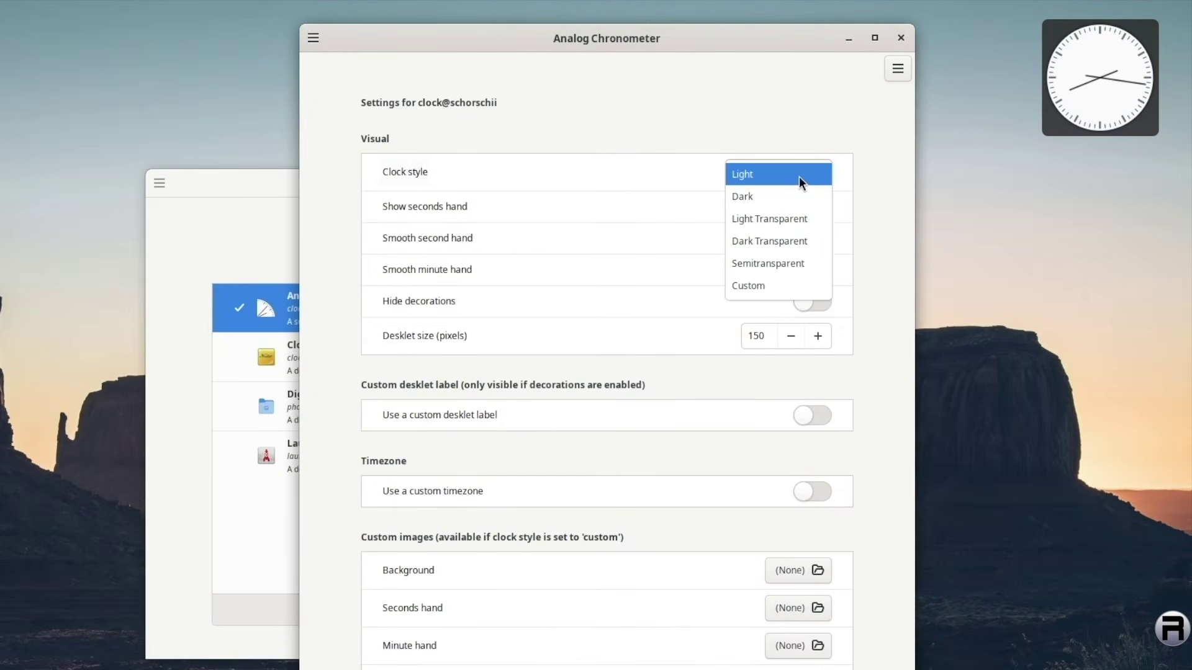
left_click(790, 199)
left_click(798, 175)
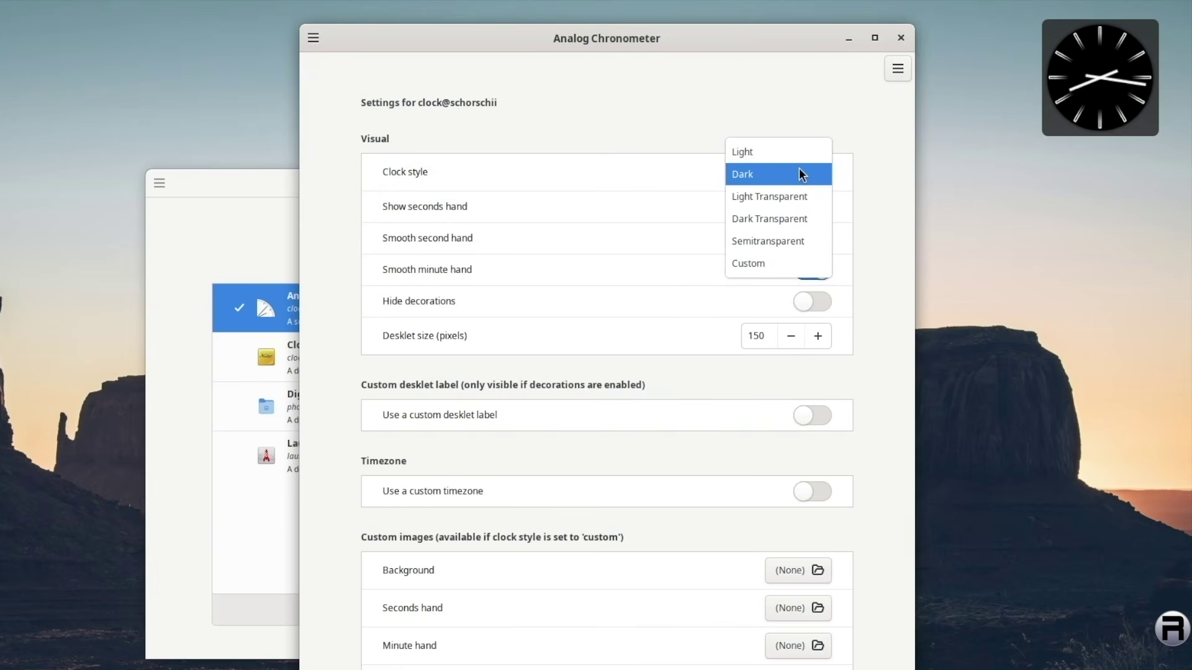
left_click(799, 204)
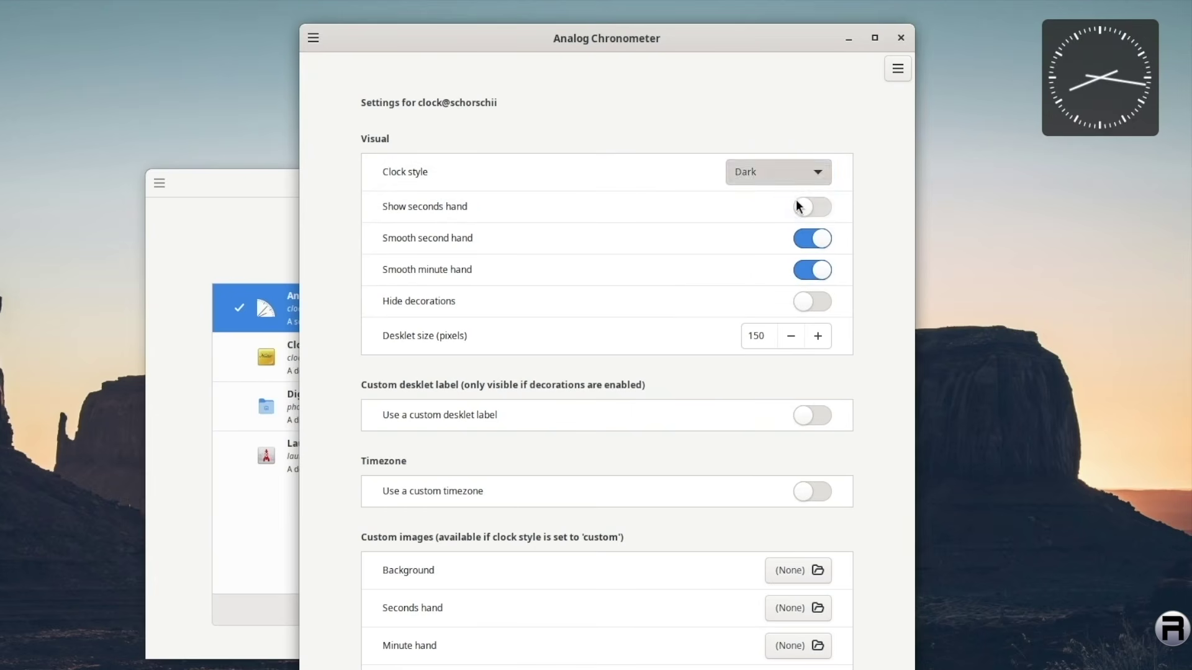
left_click(803, 165)
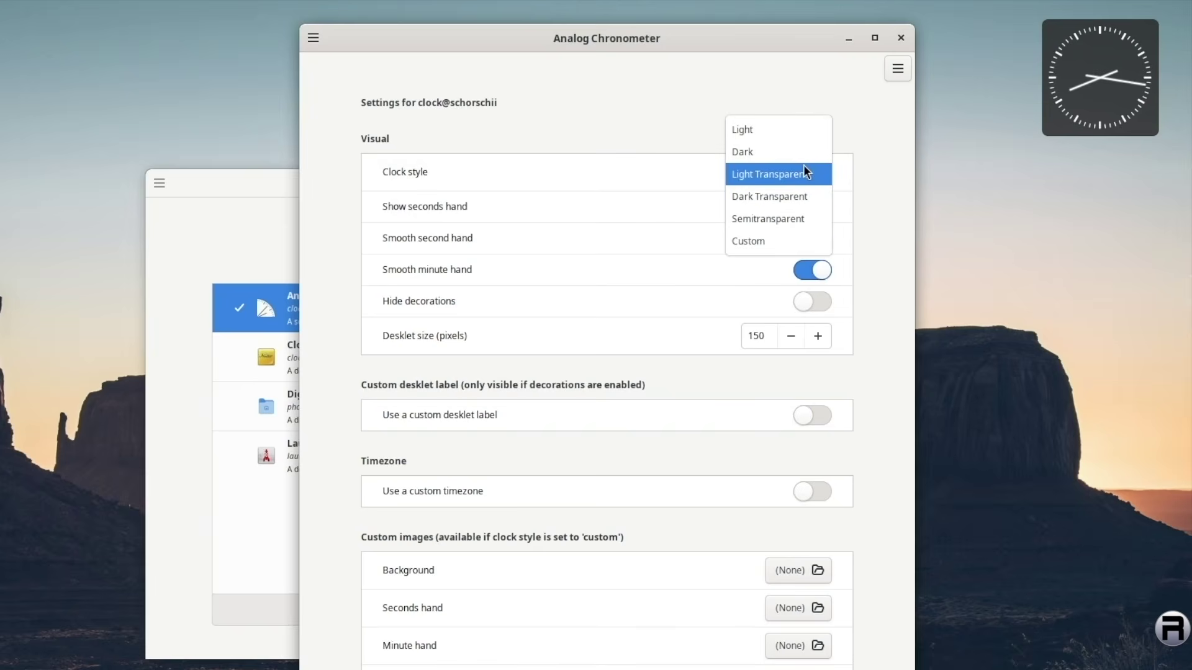
left_click(795, 134)
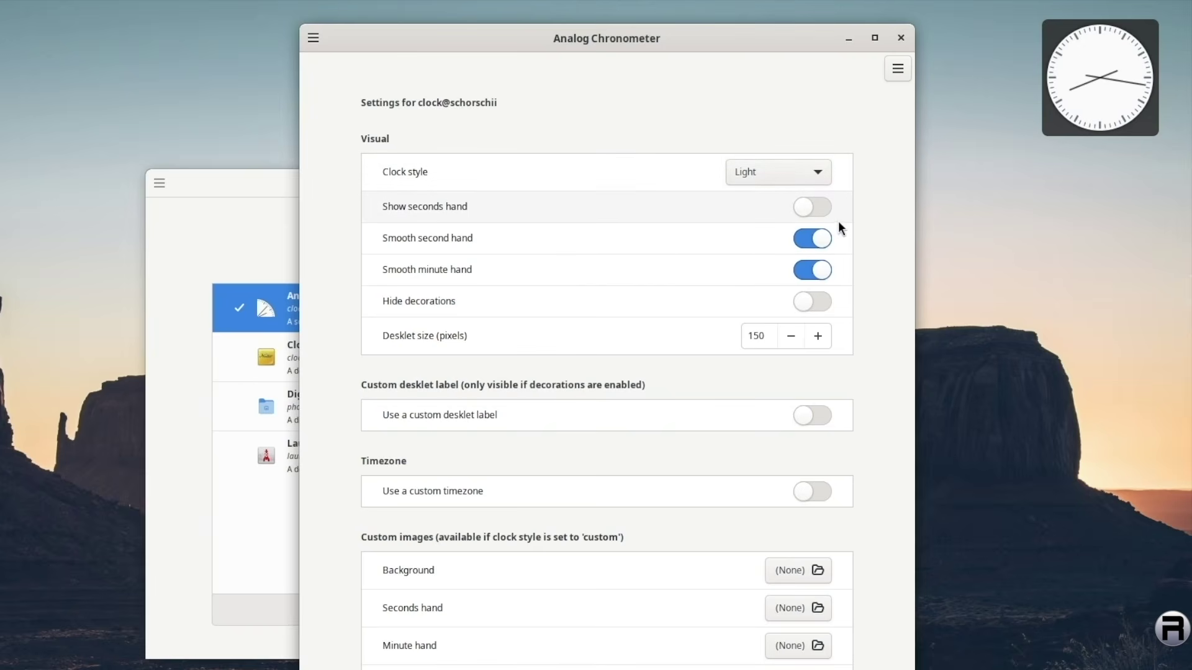
Turn on Hide decorations for the Analog Chronometer and close its settings.
left_click(818, 301)
left_click(811, 301)
left_click(810, 301)
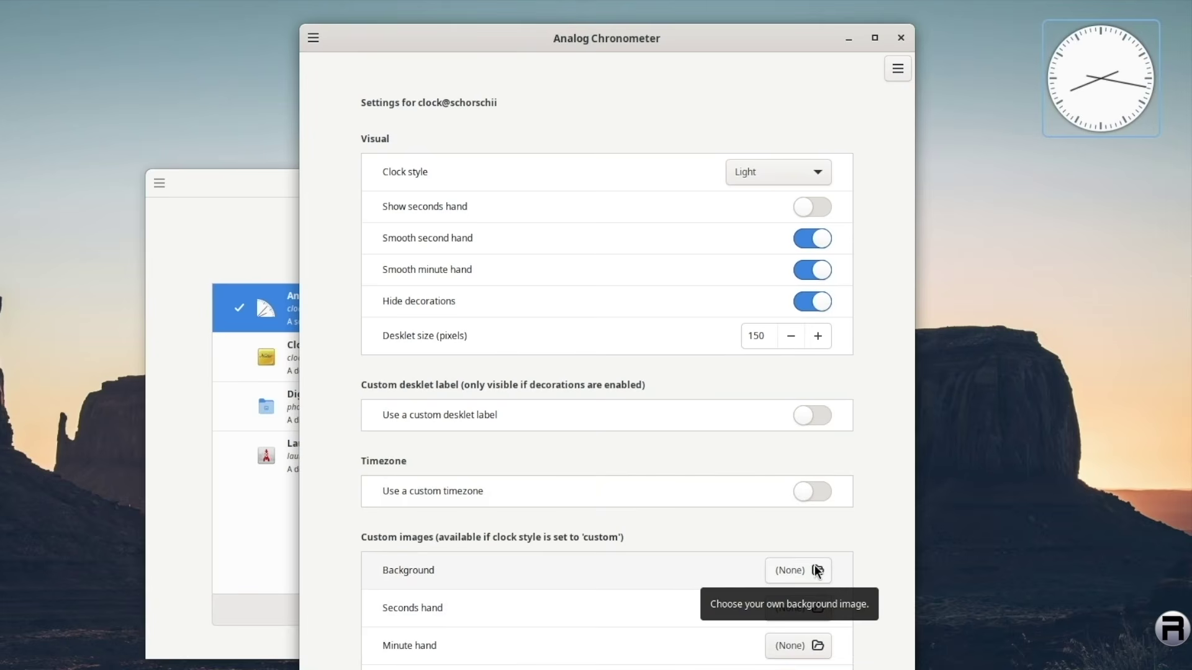
left_click(899, 38)
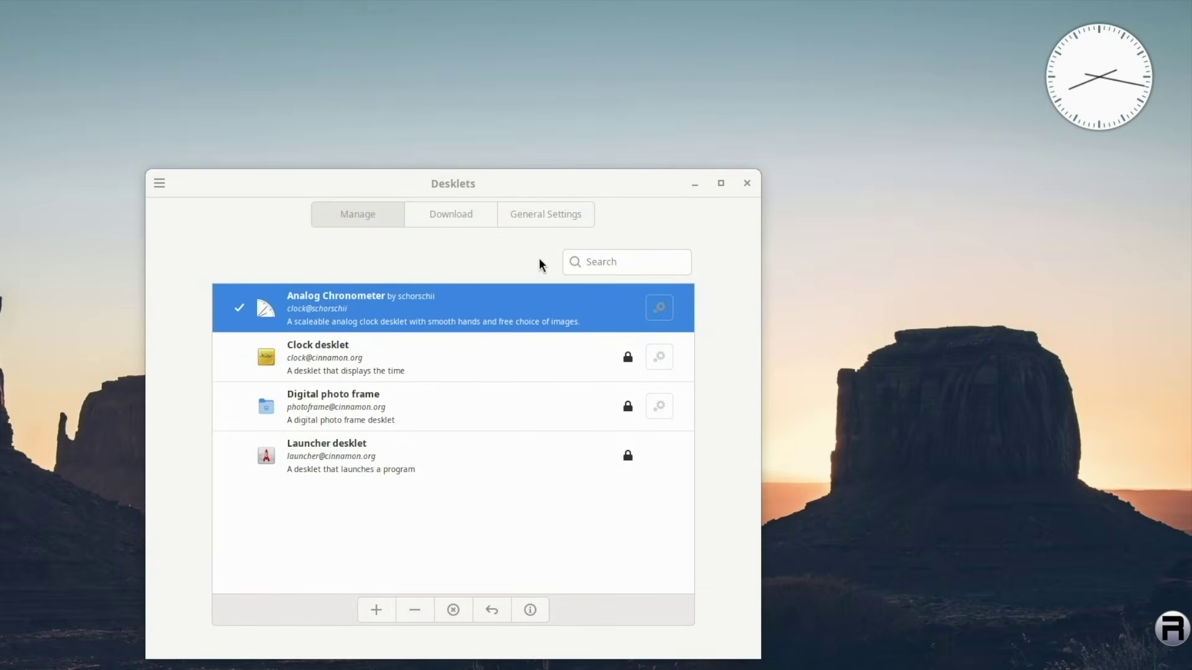
Lock desklets in their current position in the general desklet settings and close the Desklets window.
left_click(530, 218)
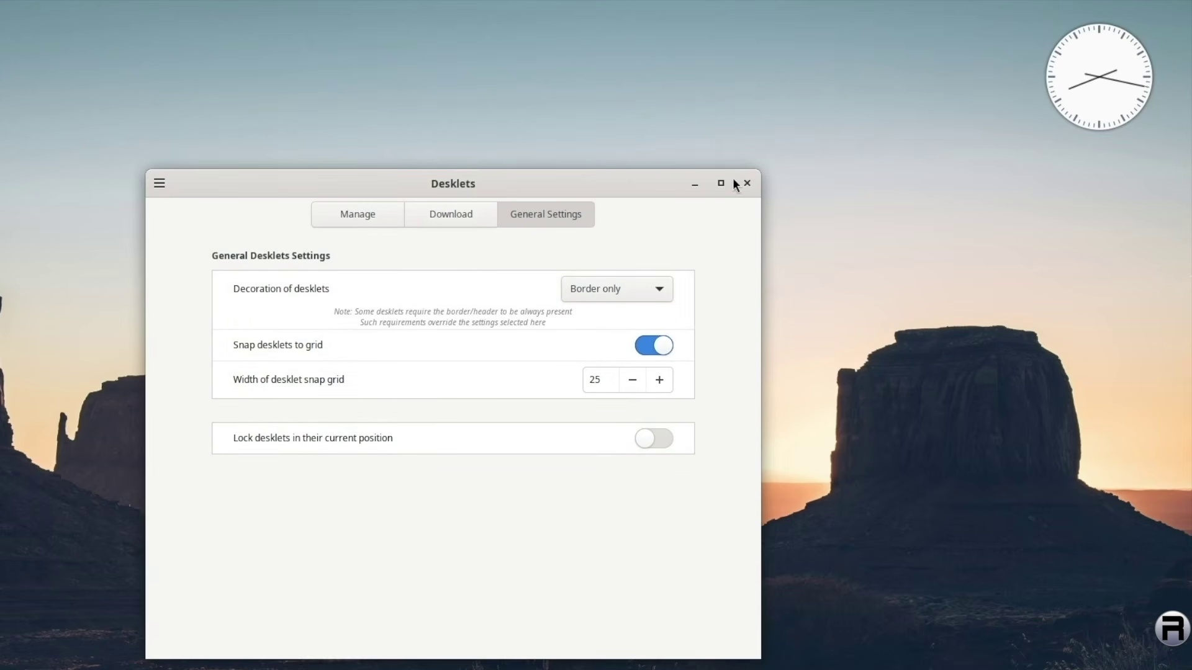
left_click(661, 441)
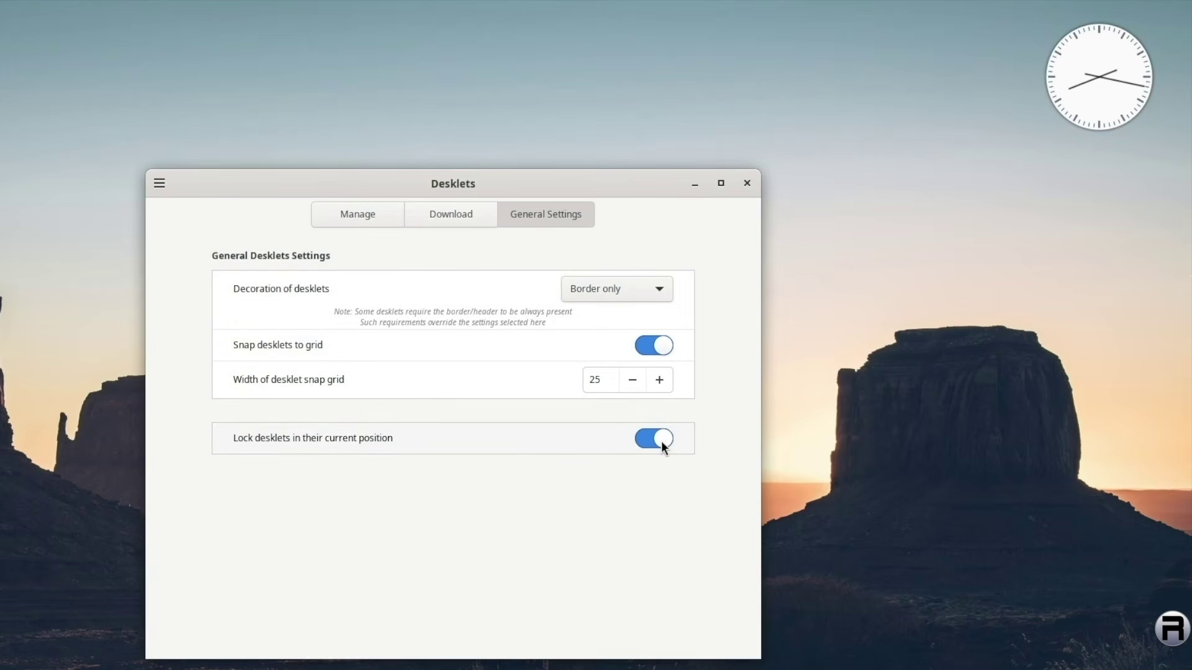
left_click(661, 441)
left_click(662, 443)
mouse_move(1091, 73)
left_mouse_down()
mouse_move(1002, 109)
mouse_move(1099, 60)
mouse_move(1087, 82)
left_mouse_up()
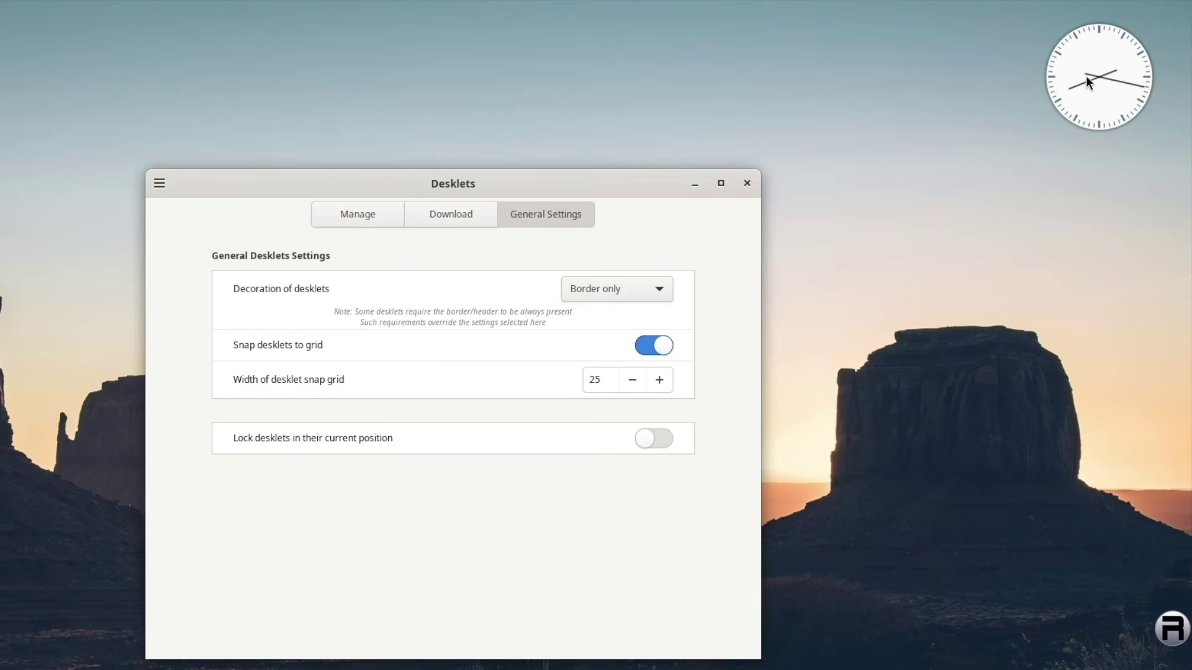
left_click(659, 441)
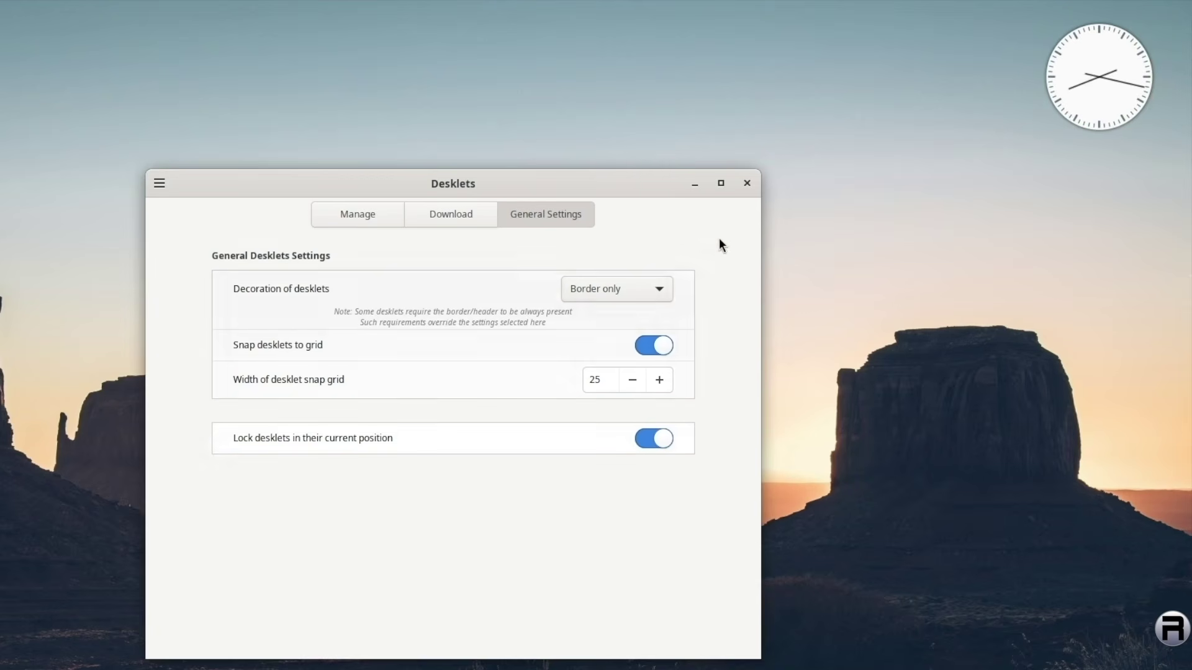
left_click(745, 184)
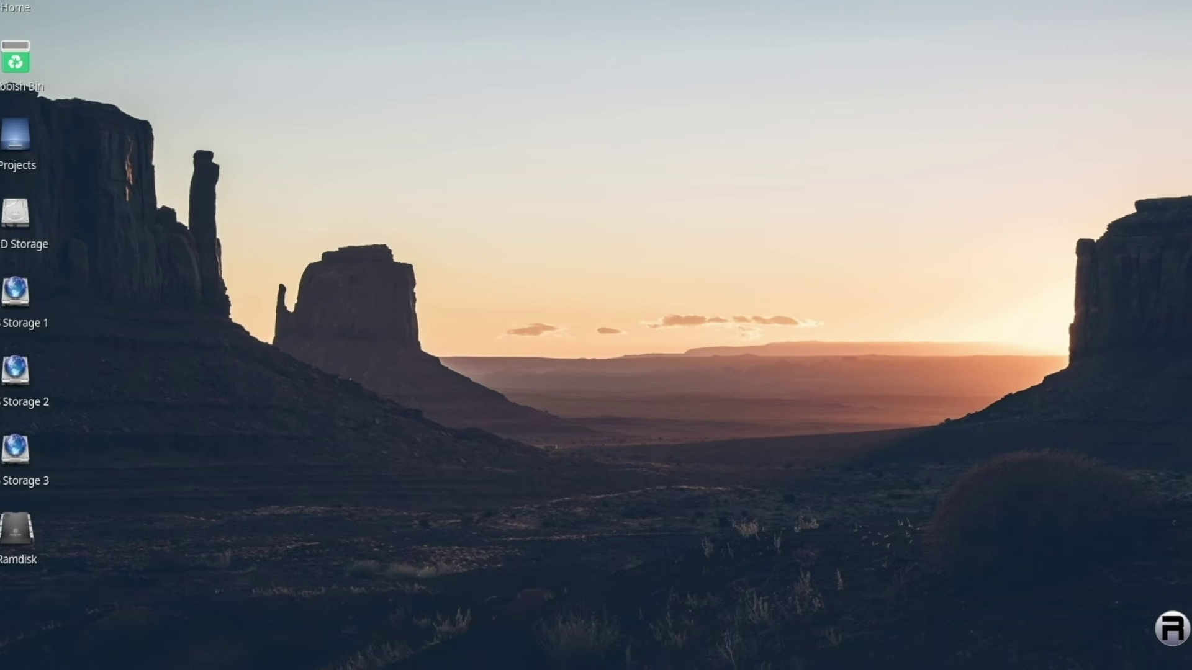
Open the desktop's display settings, arrange display 1 to the right of display 2, and apply and keep the new layout.
right_click(119, 126)
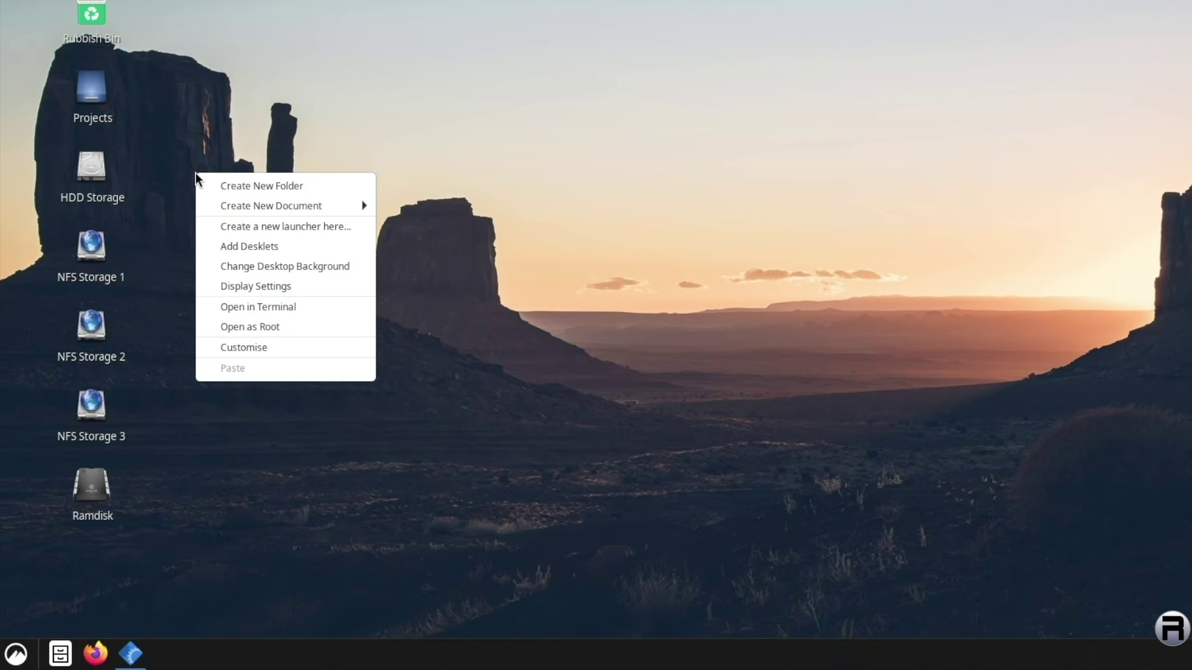
left_click(229, 285)
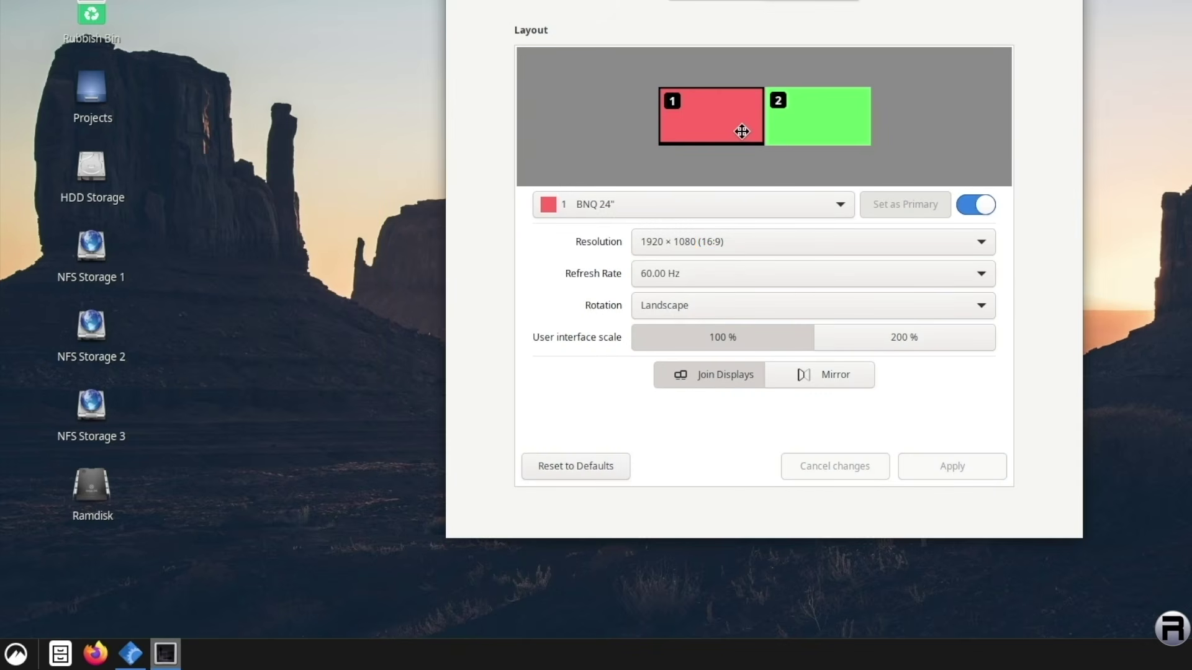
left_click_drag(742, 131, 904, 140)
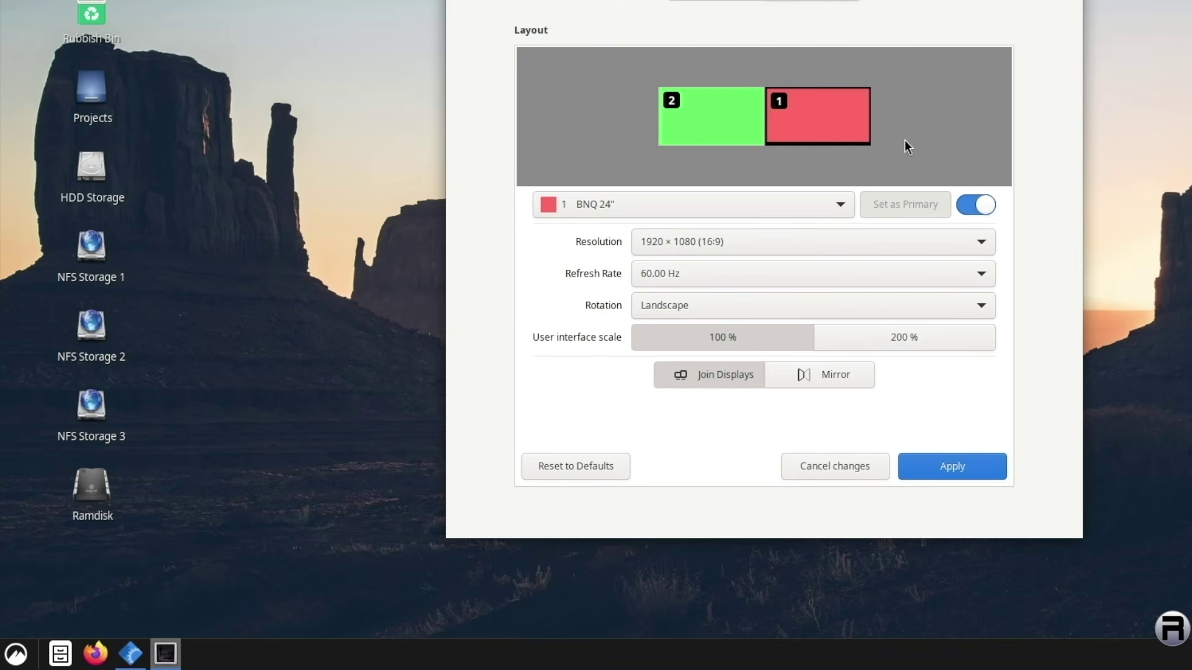
left_click(949, 468)
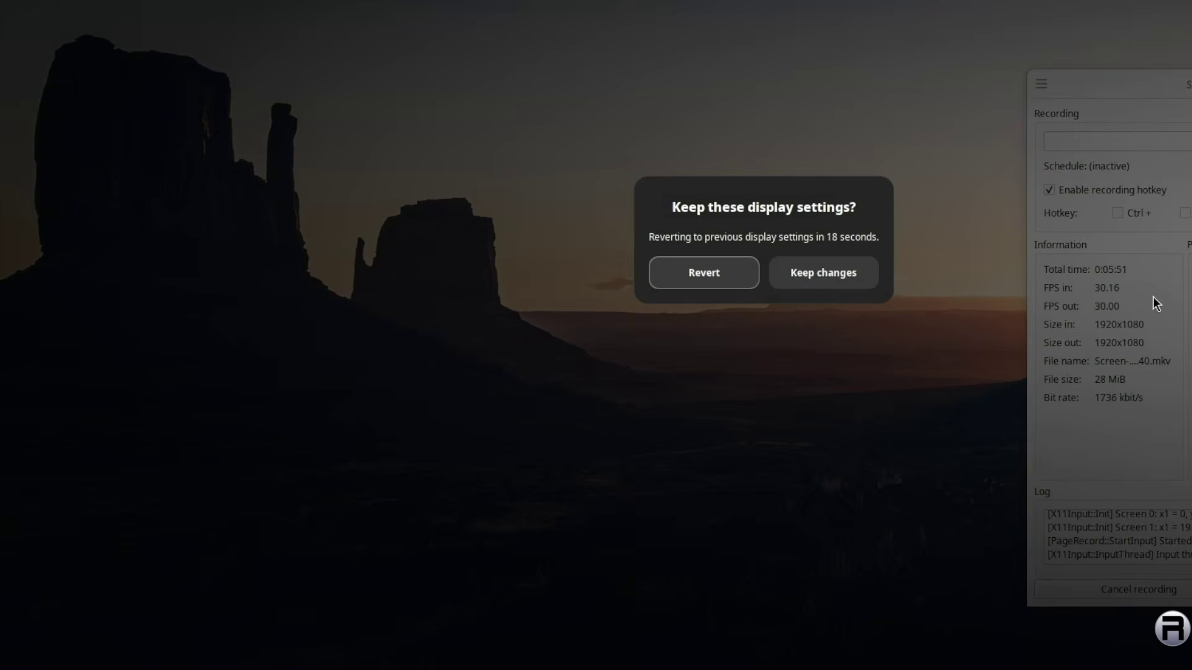
left_click(833, 274)
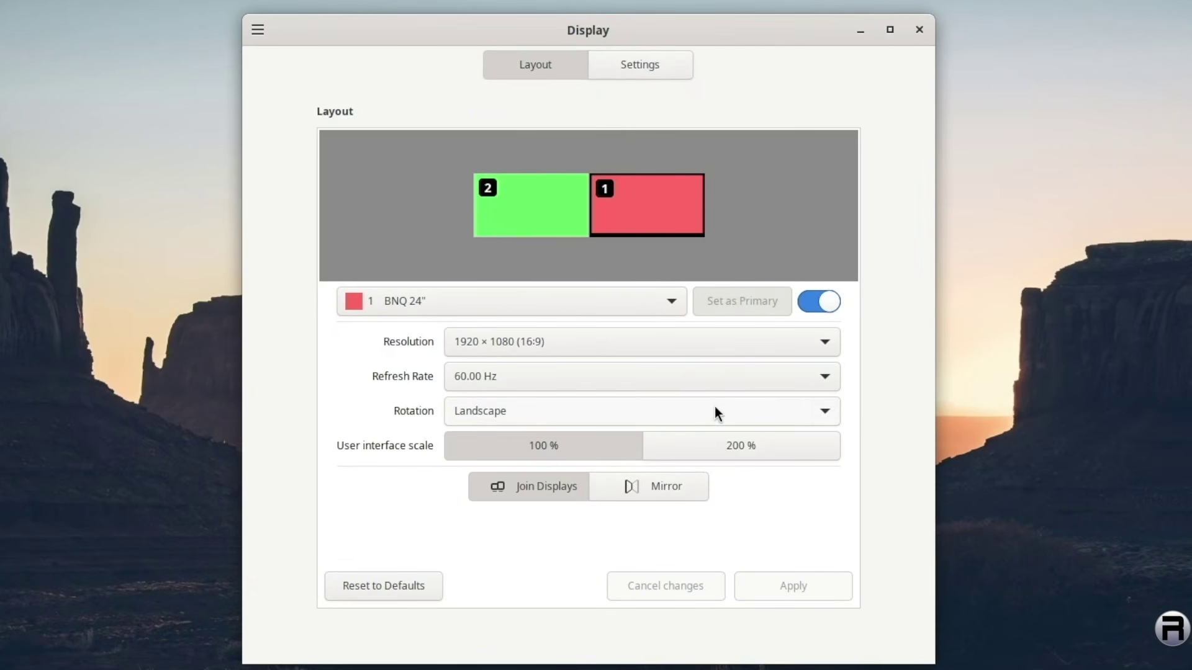
Review the screen-rotation and fractional scaling options in the display settings, and close the Display window.
left_click(646, 66)
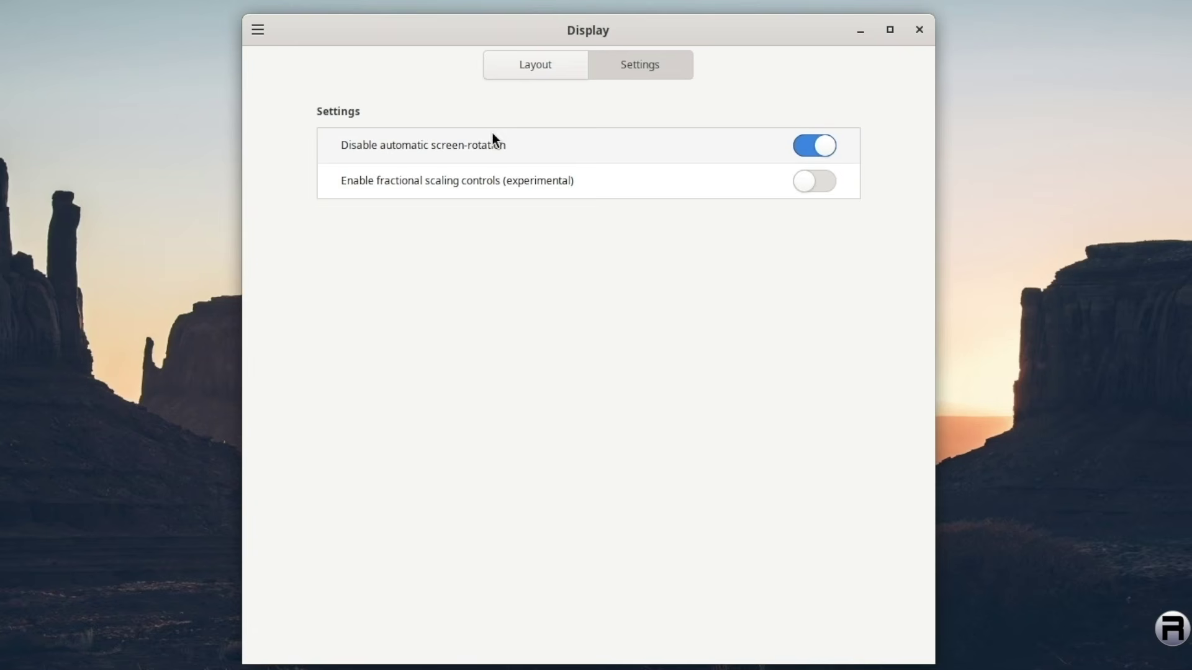
left_click(919, 30)
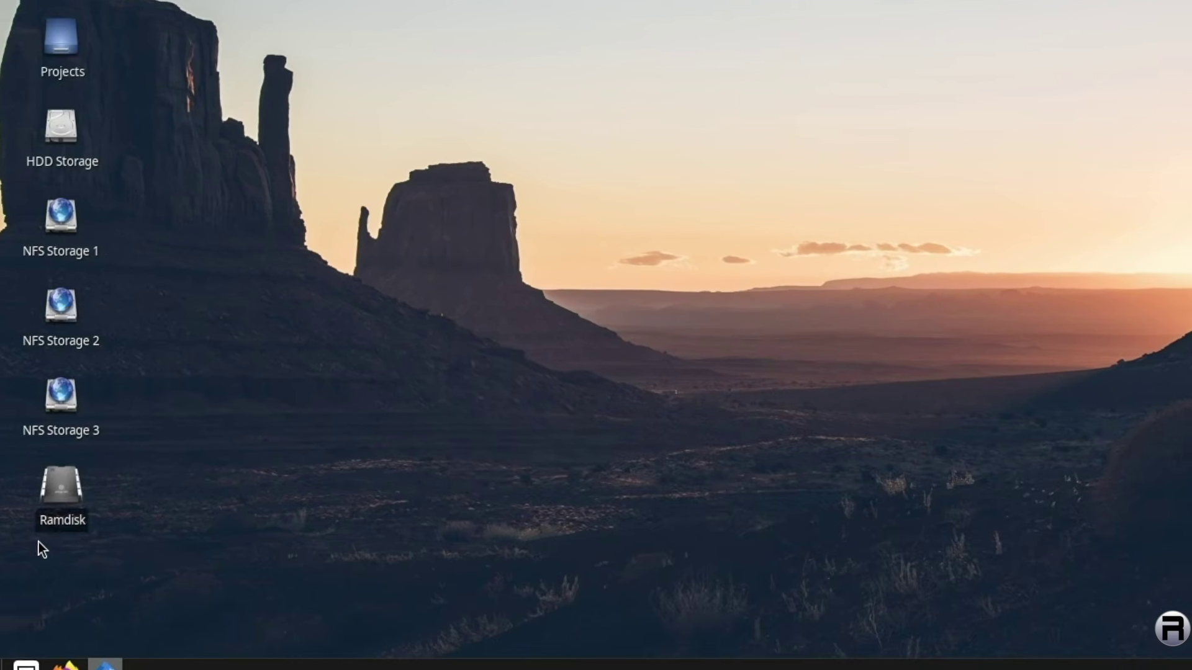
Browse the application categories in the desktop's main menu and open the Effects preferences.
left_click(18, 652)
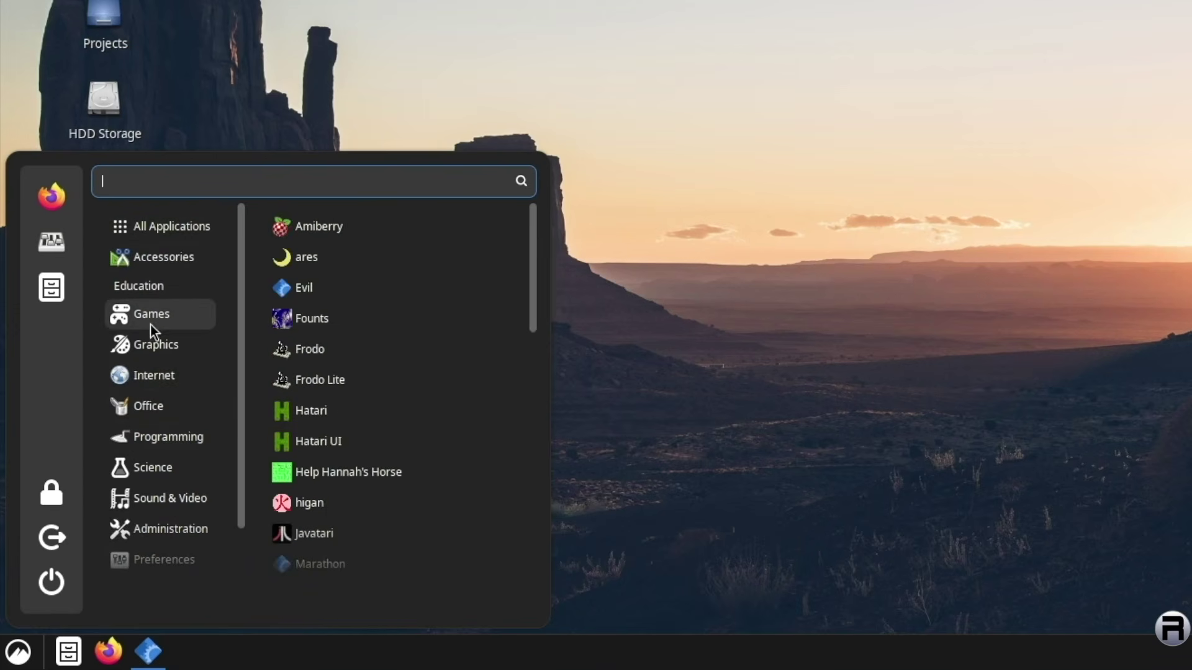
left_click_drag(240, 259, 252, 393)
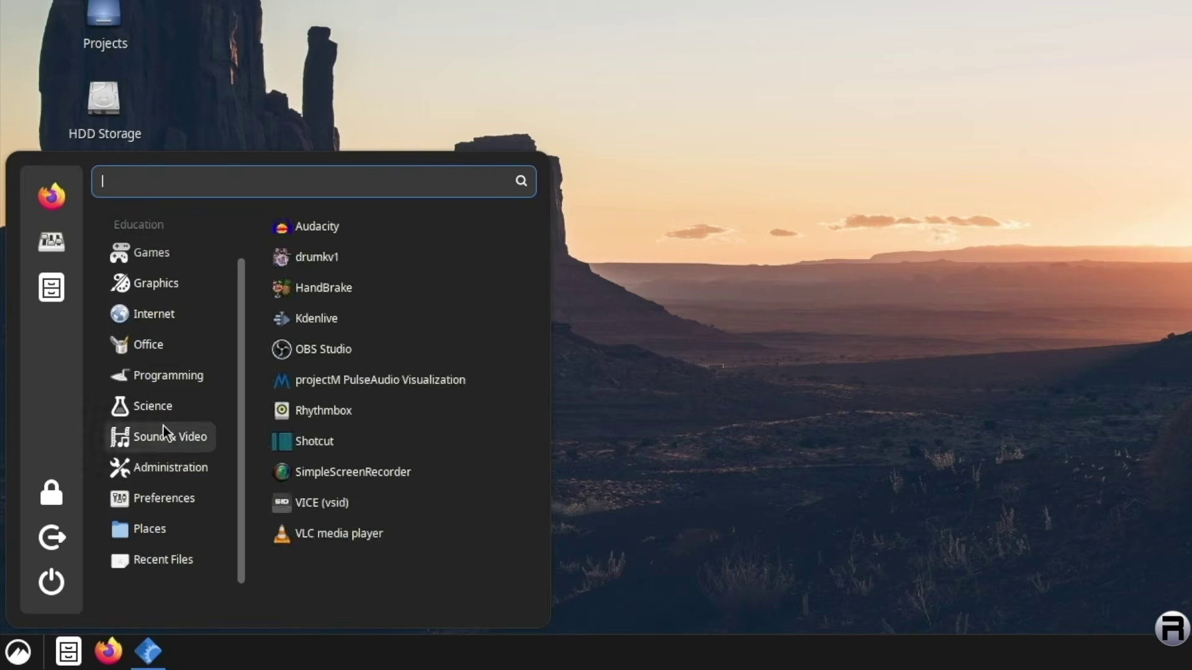
left_click_drag(240, 390, 241, 236)
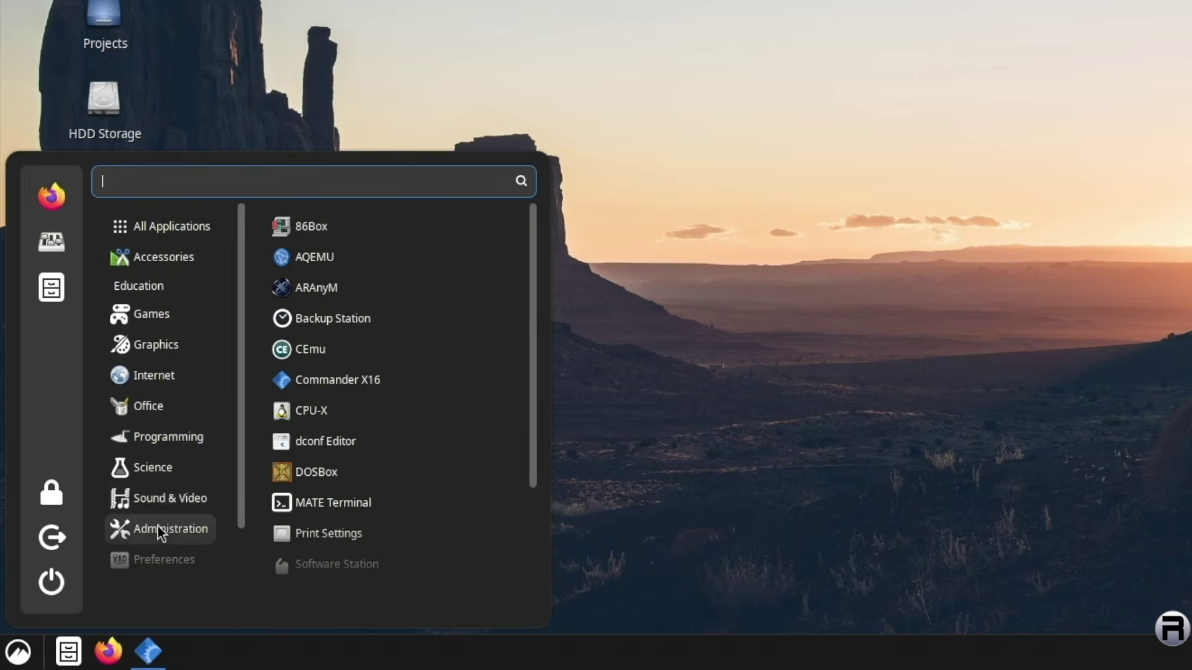
scroll(158, 531, "down", 2)
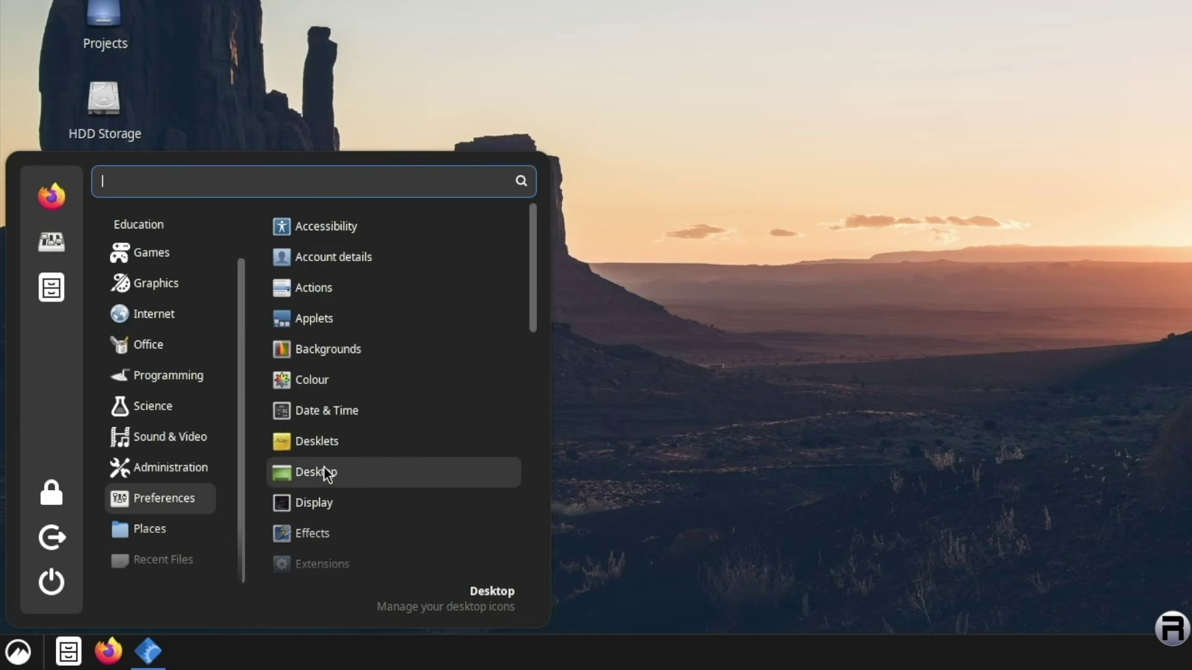
left_click(327, 536)
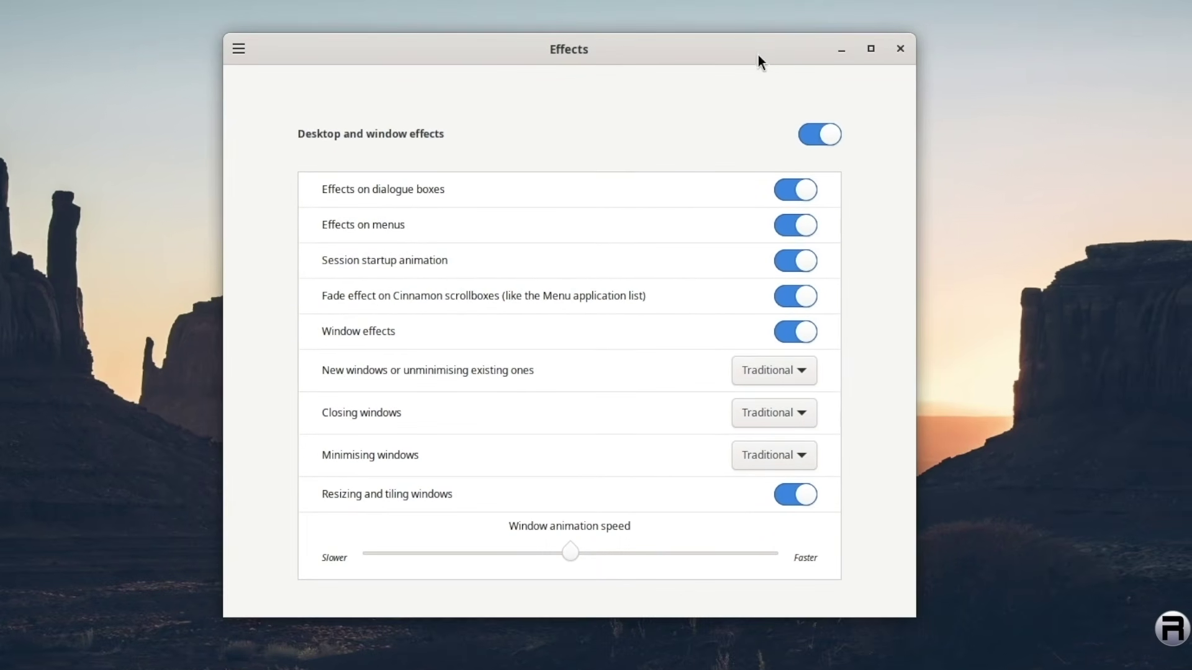
Switch desktop and window effects off and back on, and minimise and restore the Effects window with them enabled.
left_click(818, 130)
left_click_drag(790, 42, 779, 68)
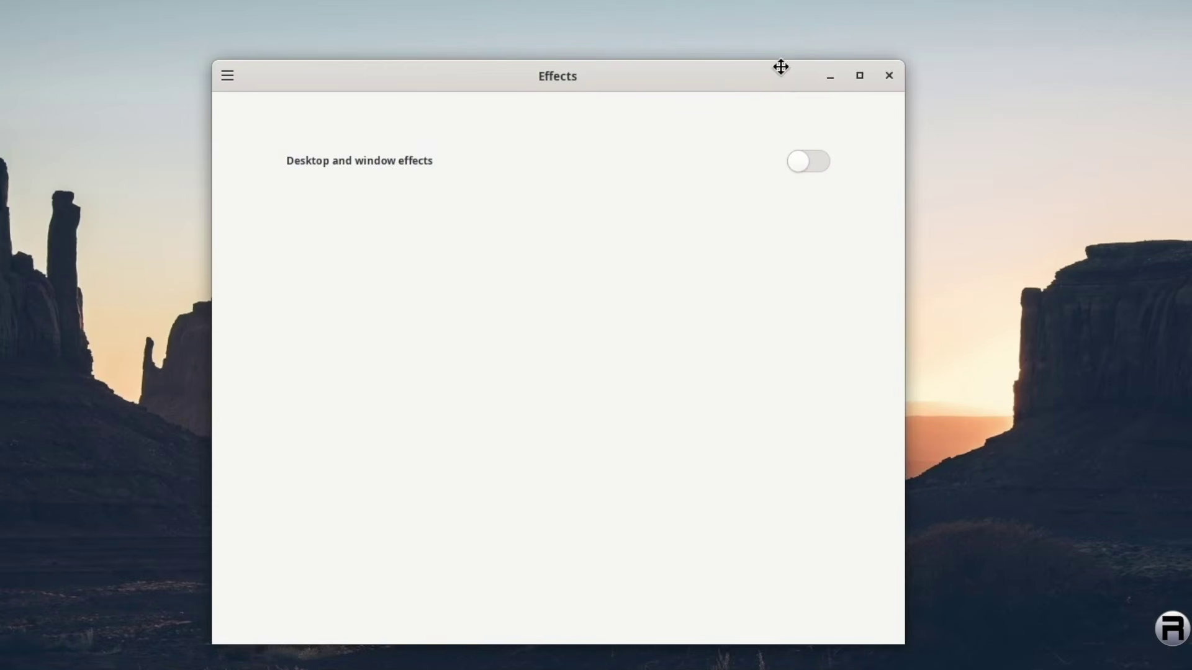
left_click(815, 160)
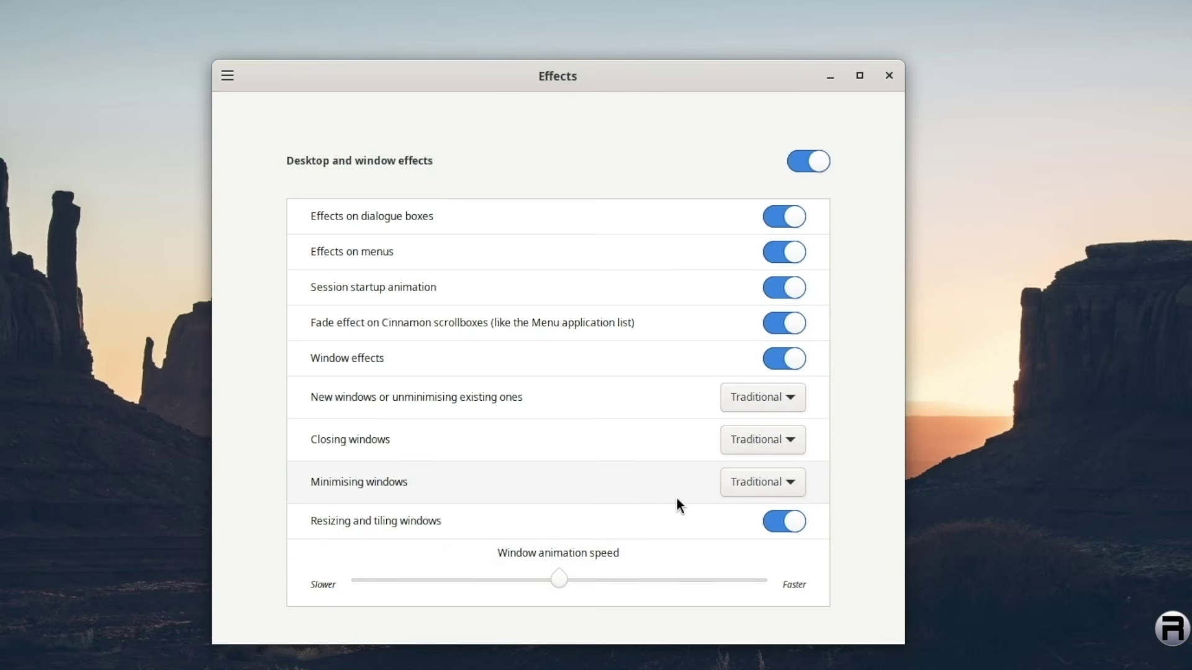
left_click(830, 76)
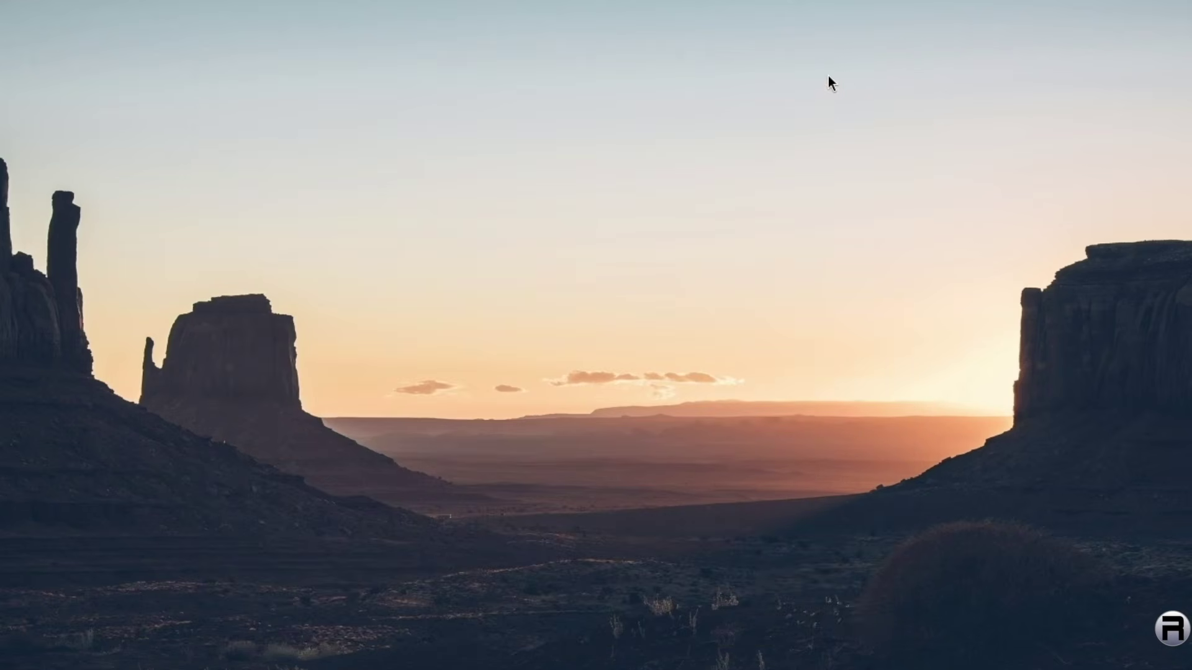
left_click(102, 627)
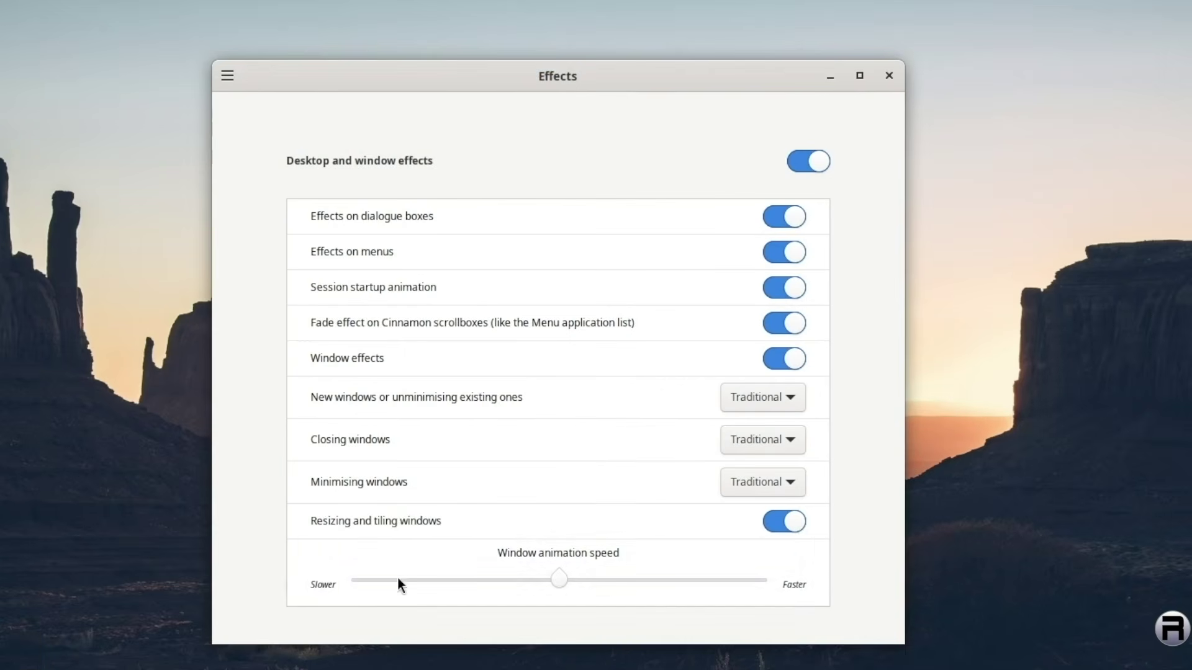
Turn off desktop and window effects, minimise and restore the Effects window without them, and turn them on again.
left_click(810, 160)
left_click(829, 76)
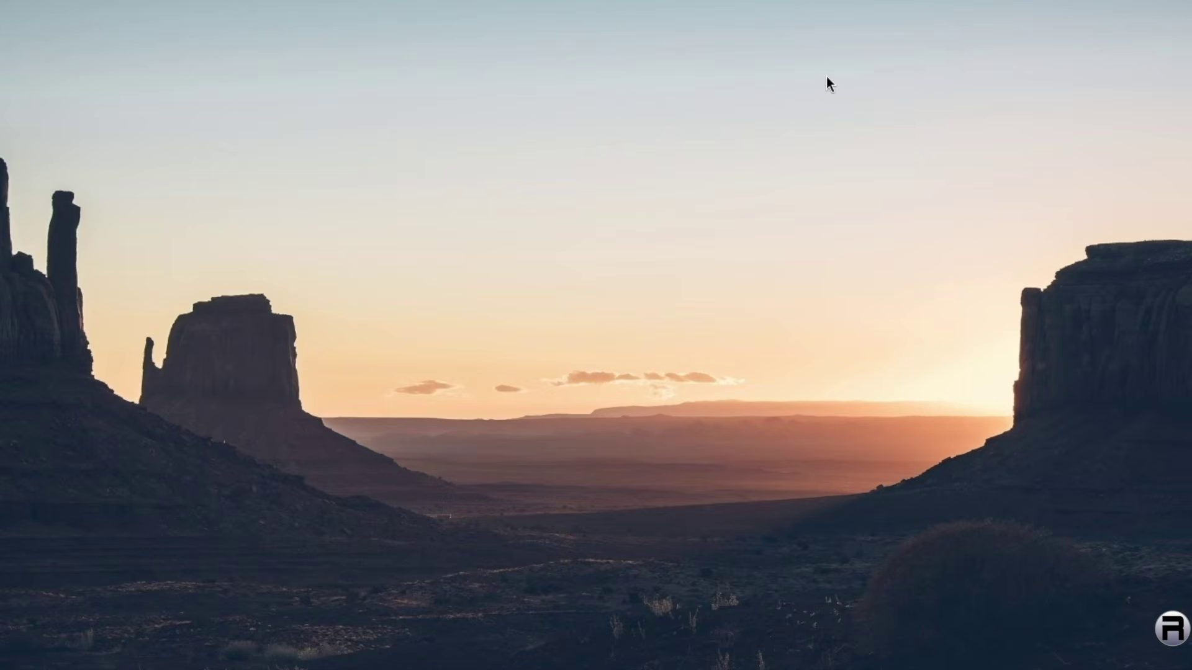
left_click(20, 665)
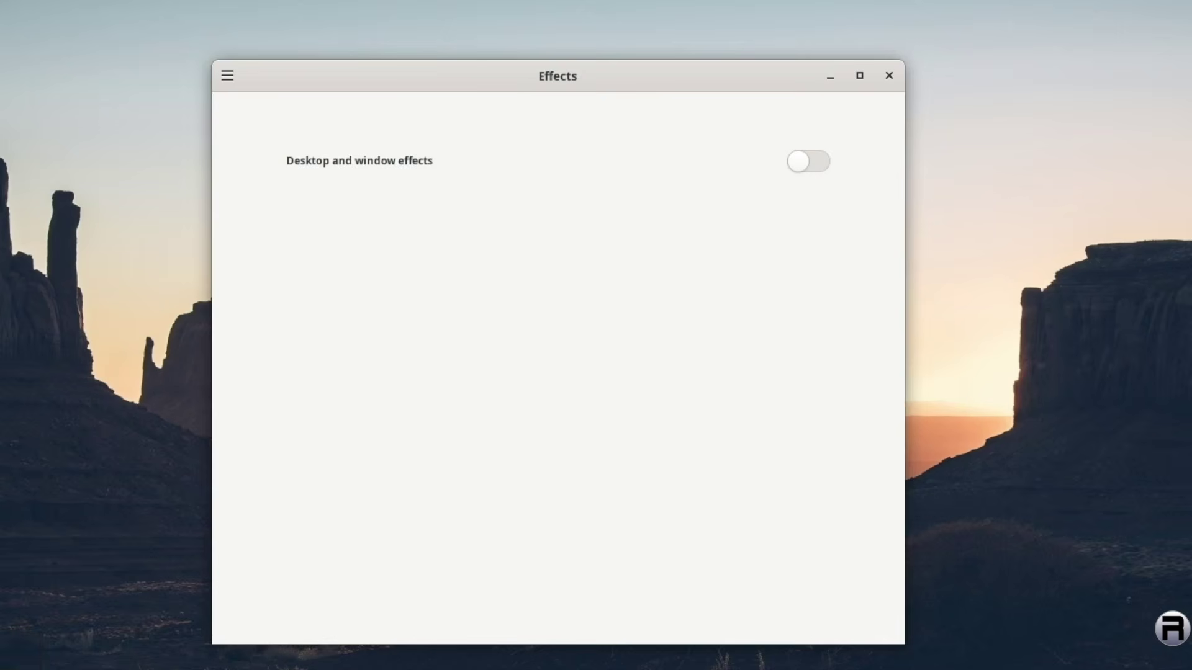
left_click(813, 161)
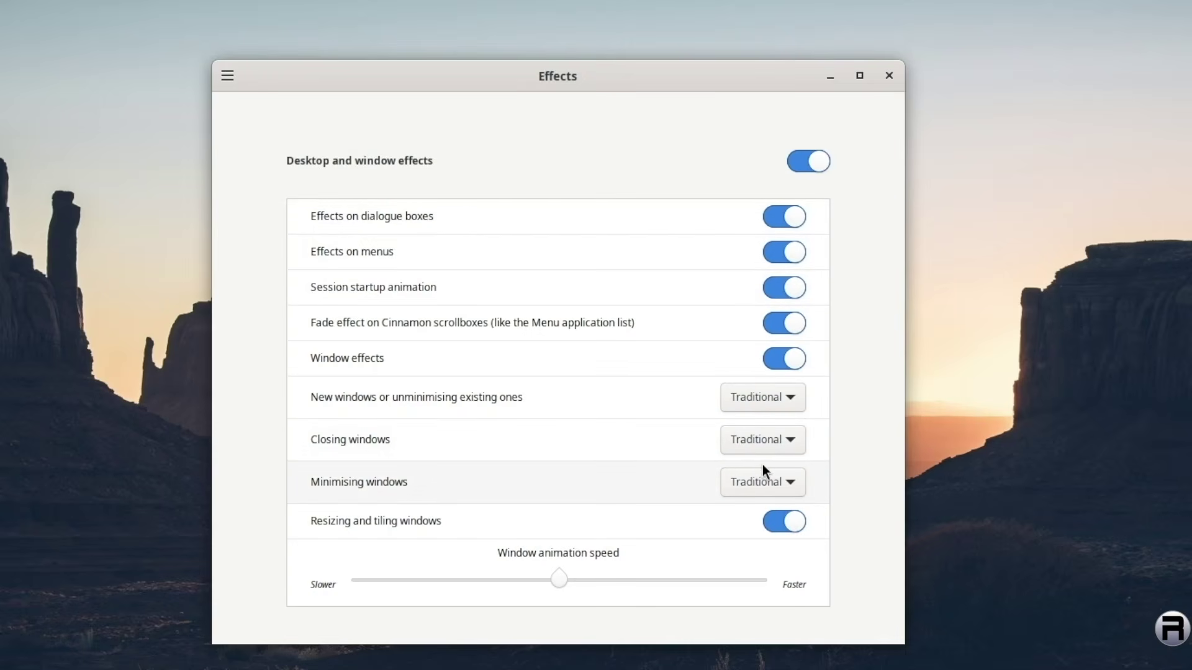
Try the Fly and Fade effects for minimising windows, minimising and restoring the Effects window with each.
left_click(784, 482)
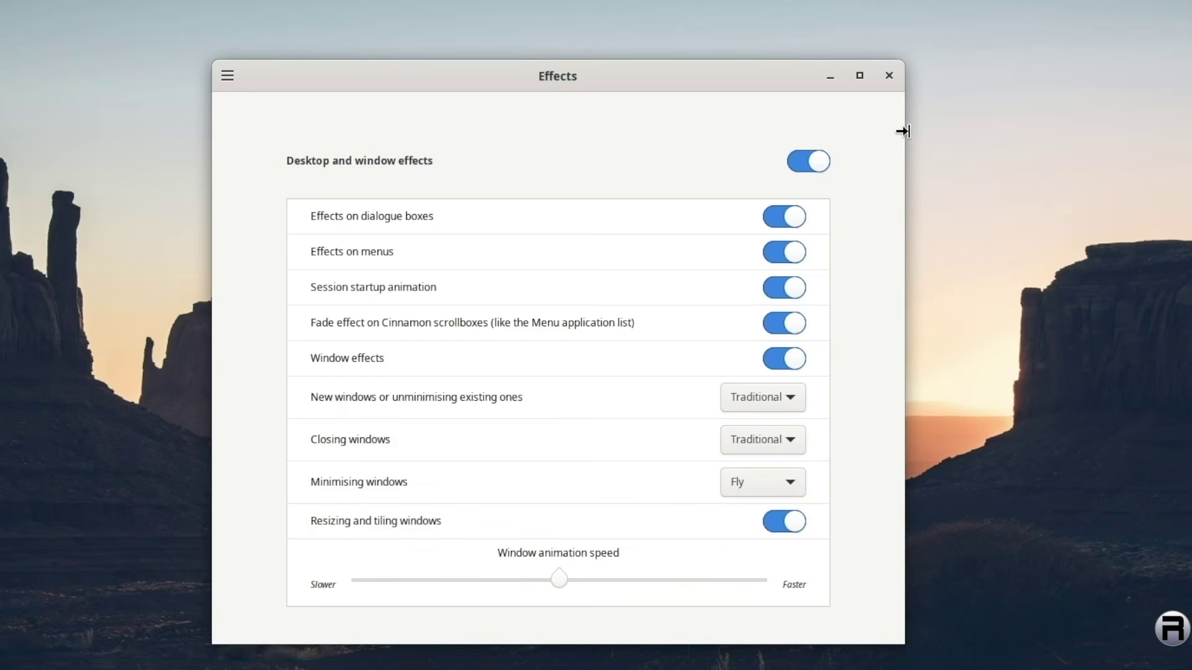
left_click(830, 76)
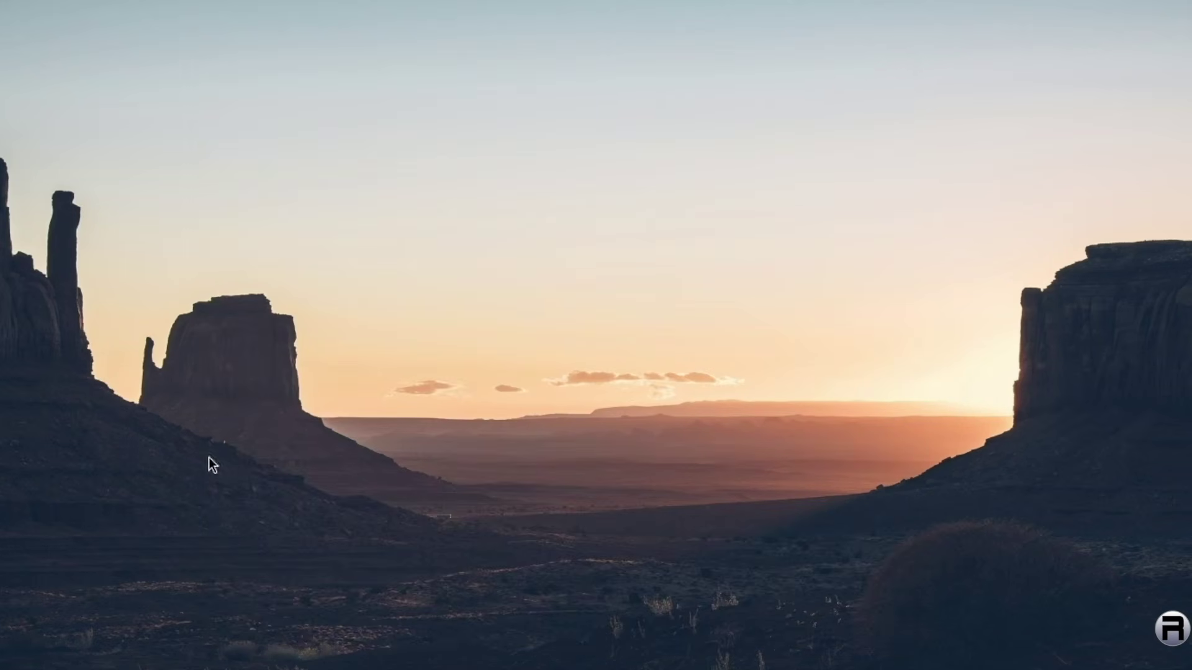
left_click(19, 668)
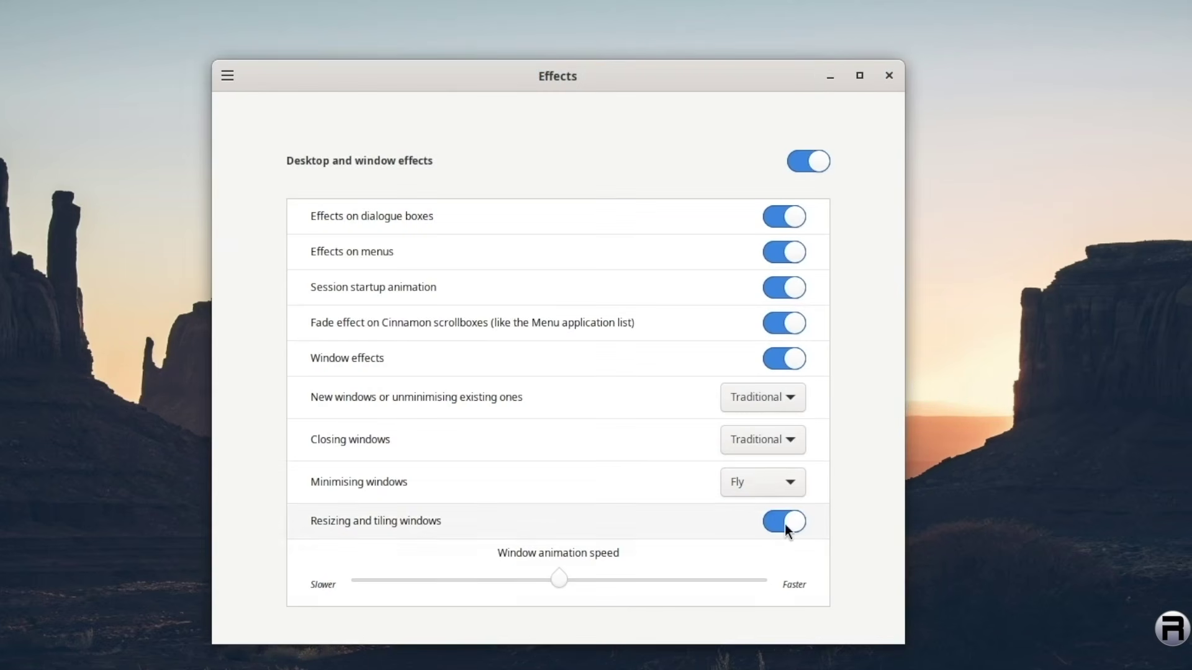
left_click(790, 482)
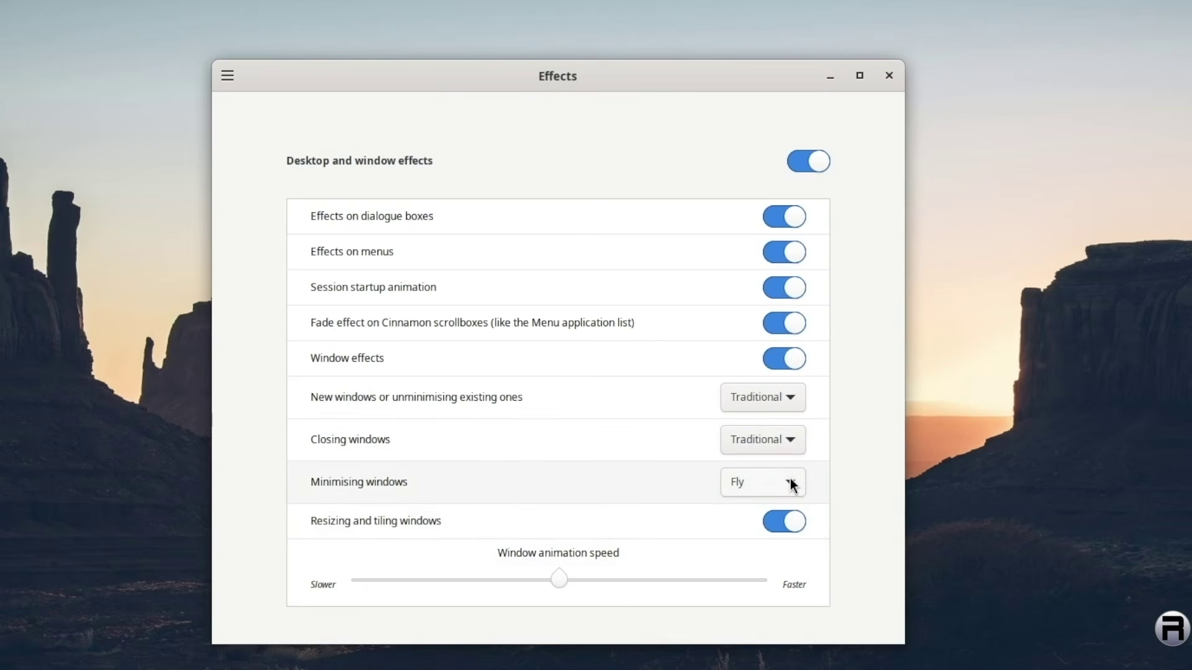
left_click(784, 509)
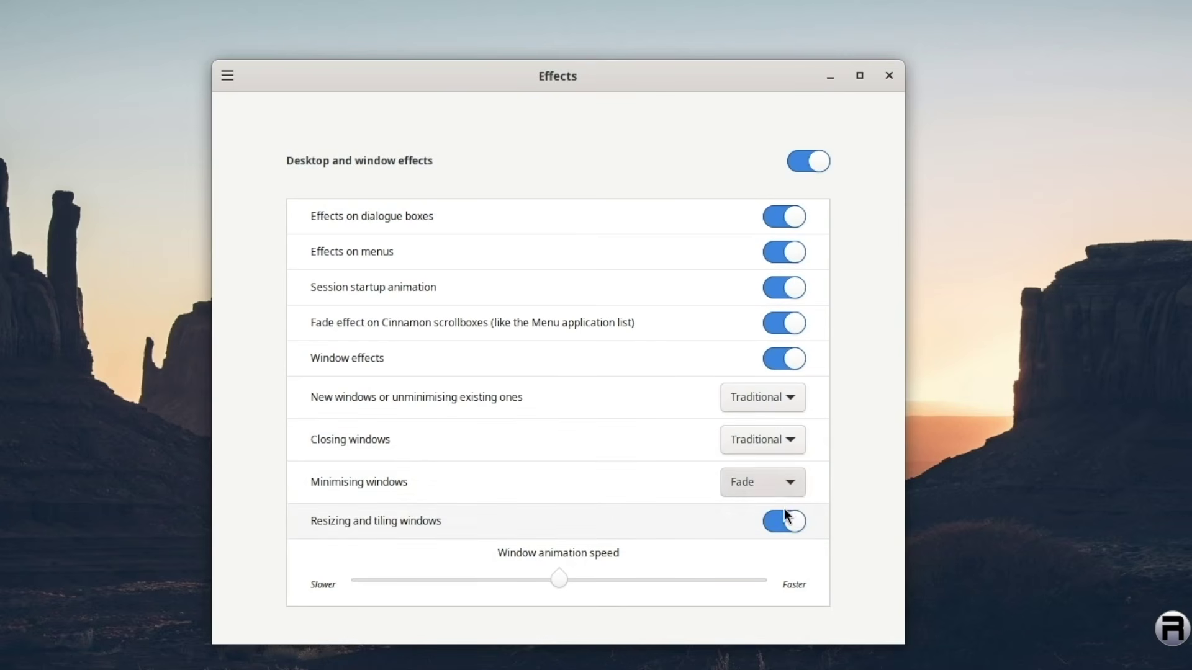
left_click(830, 76)
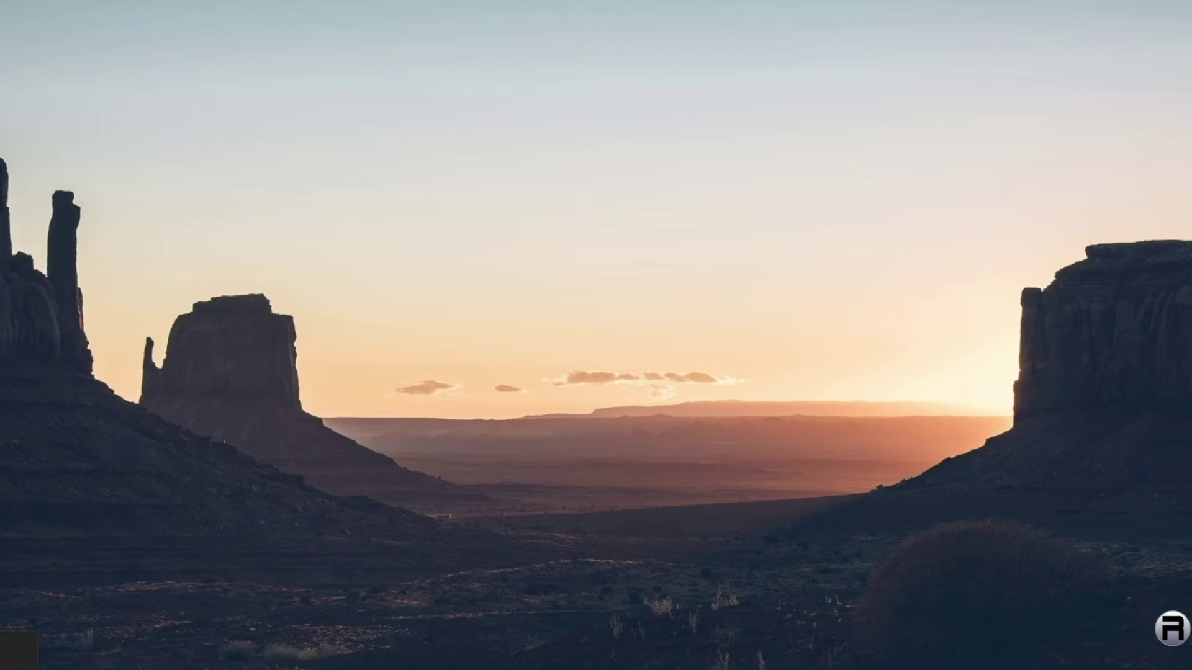
left_click(19, 668)
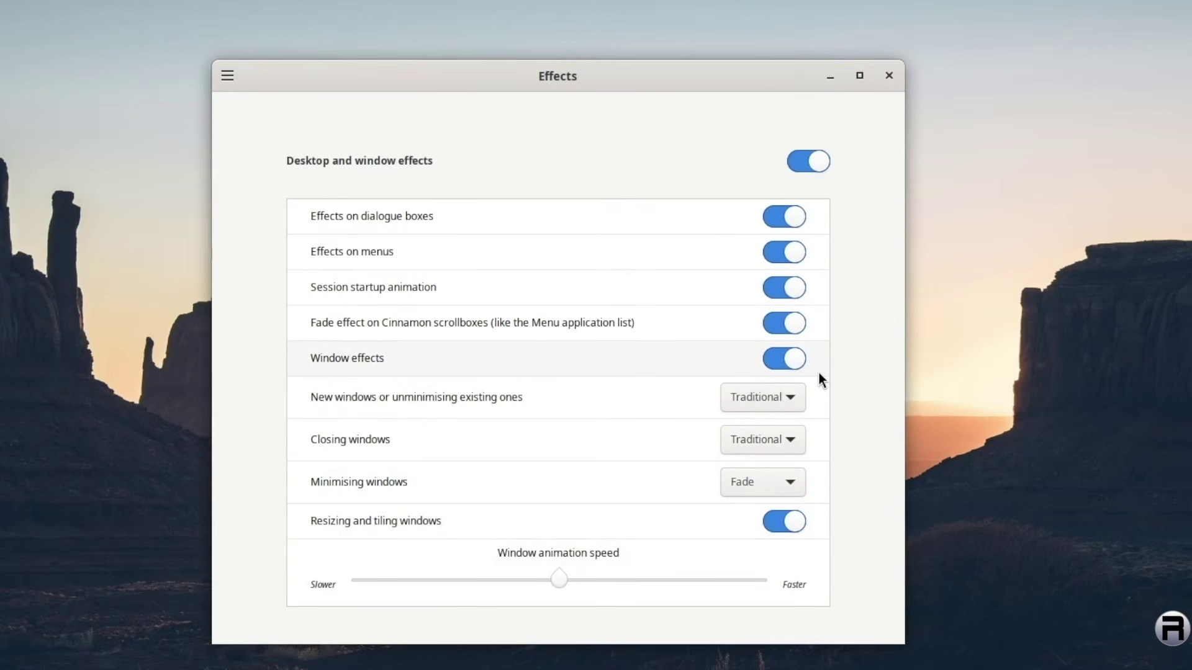
Set the minimising windows effect to Traditional, check the choices for closing and minimising windows, and close the Effects window.
left_click(770, 482)
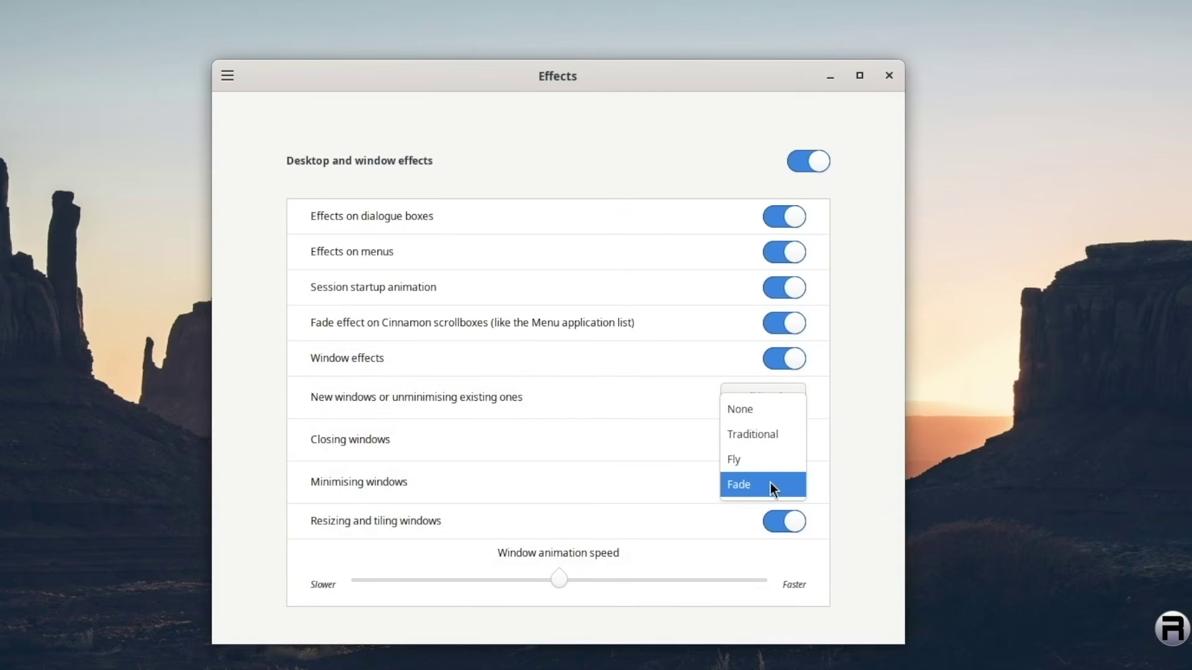
left_click(781, 435)
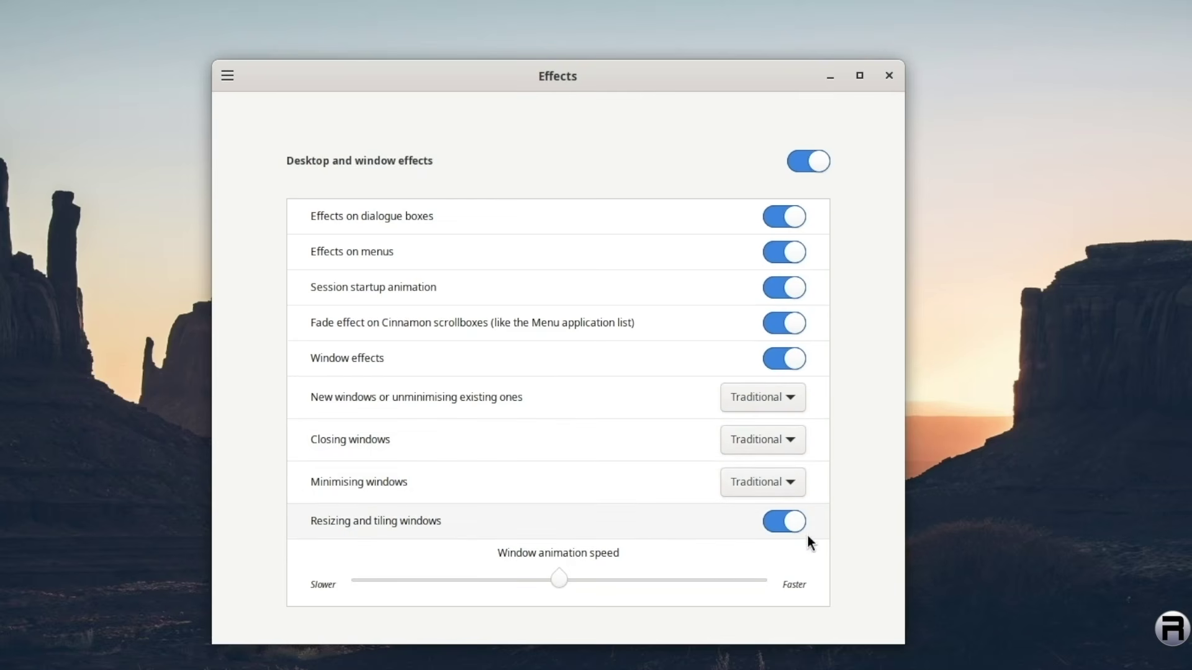
left_click(777, 442)
left_click(776, 441)
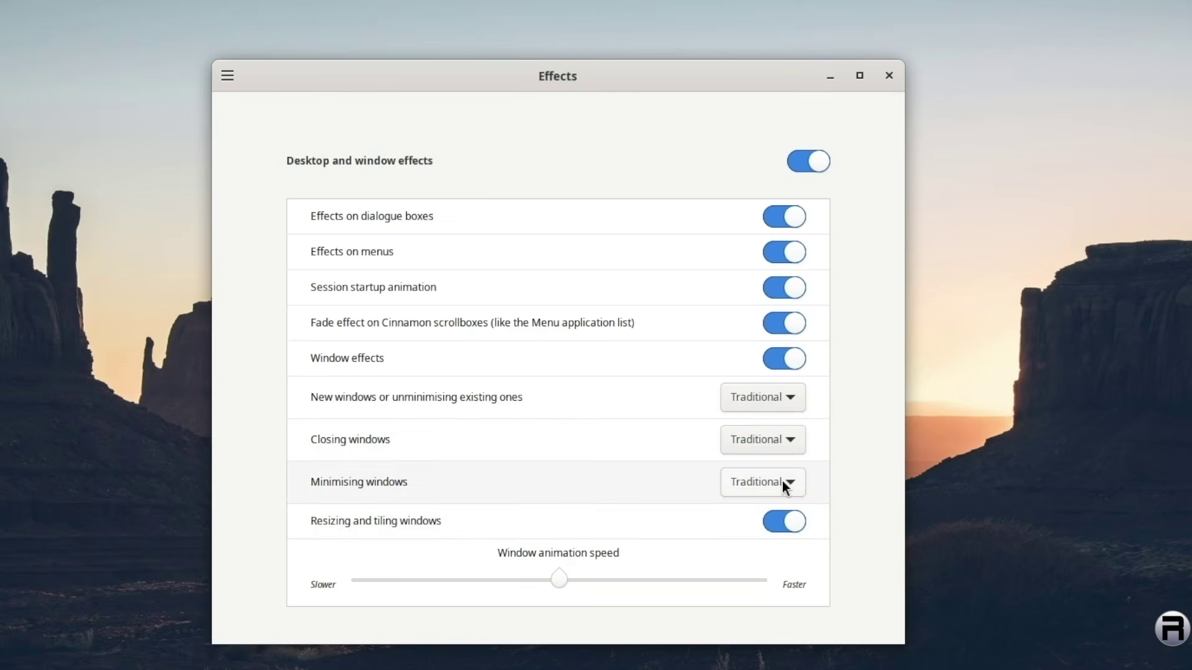
left_click(782, 482)
left_click(783, 484)
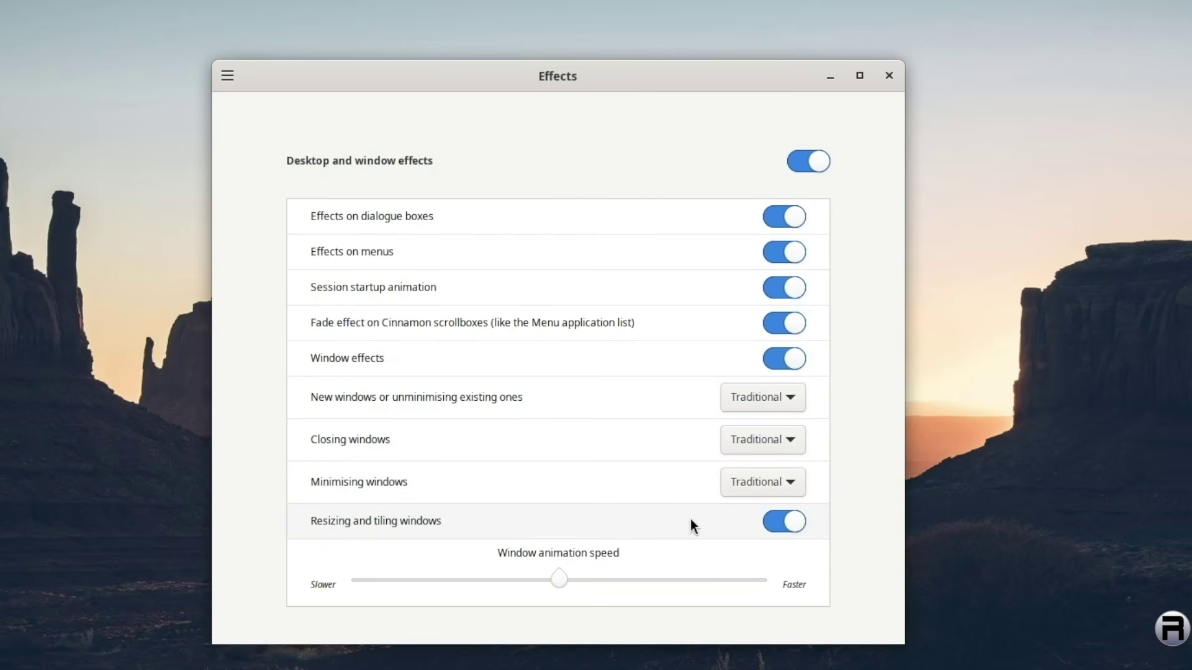
left_click(889, 75)
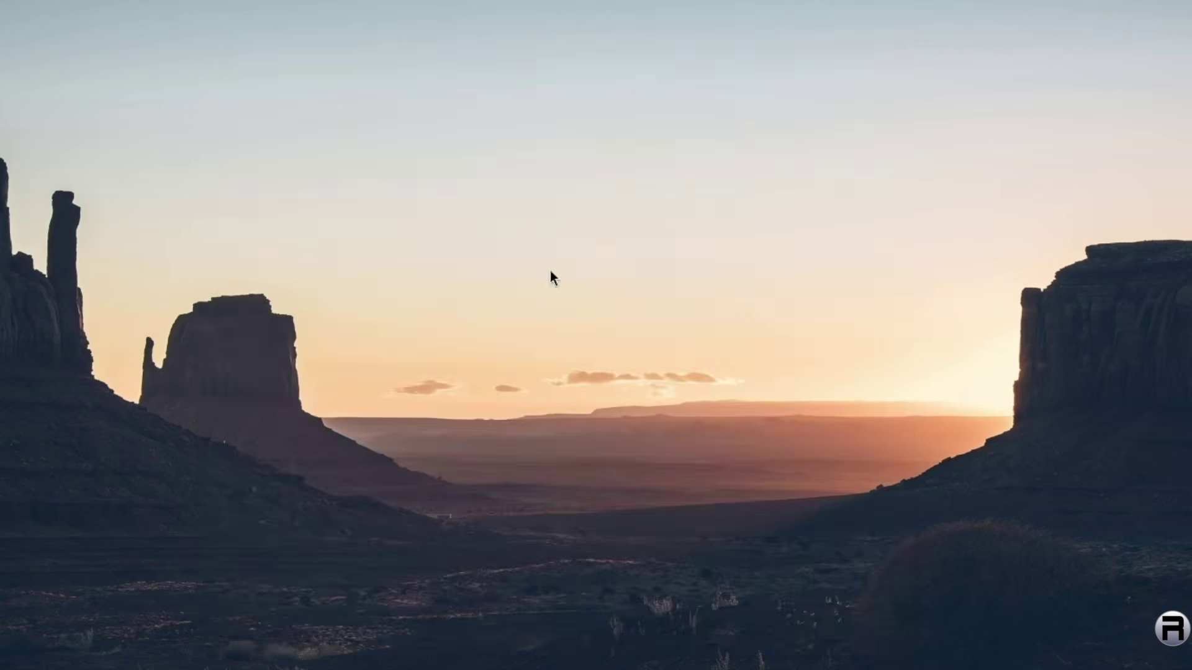
Open the Extensions preferences and list the extensions available for download.
key("super")
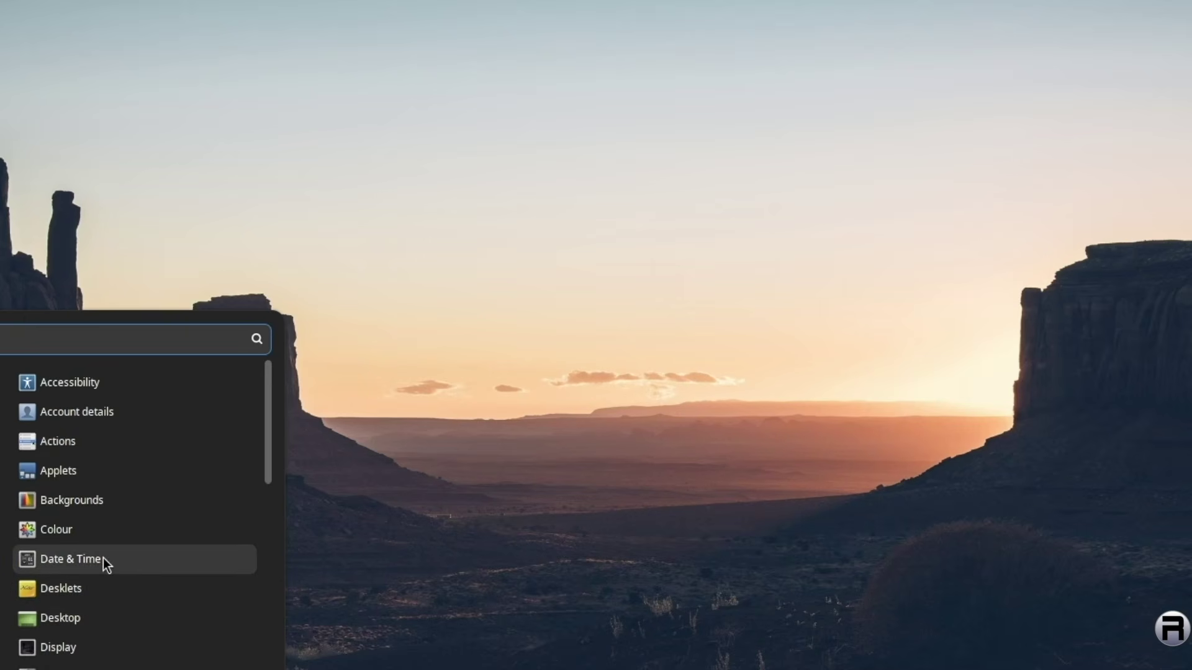
scroll(103, 561, "down", 5)
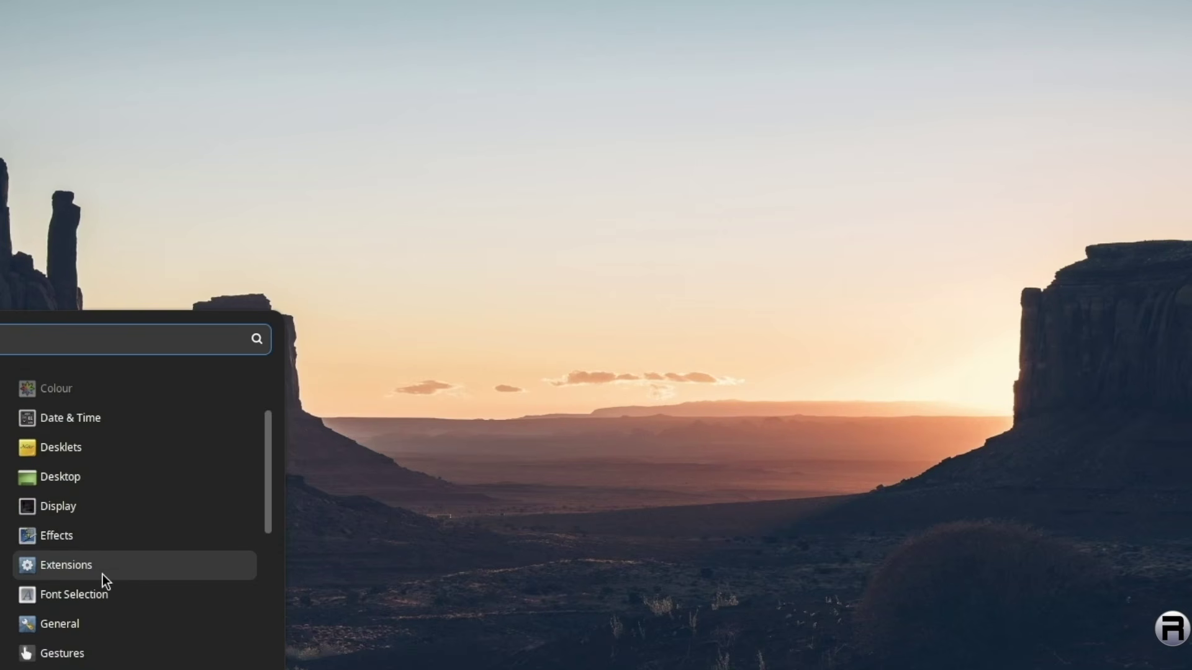
left_click(103, 574)
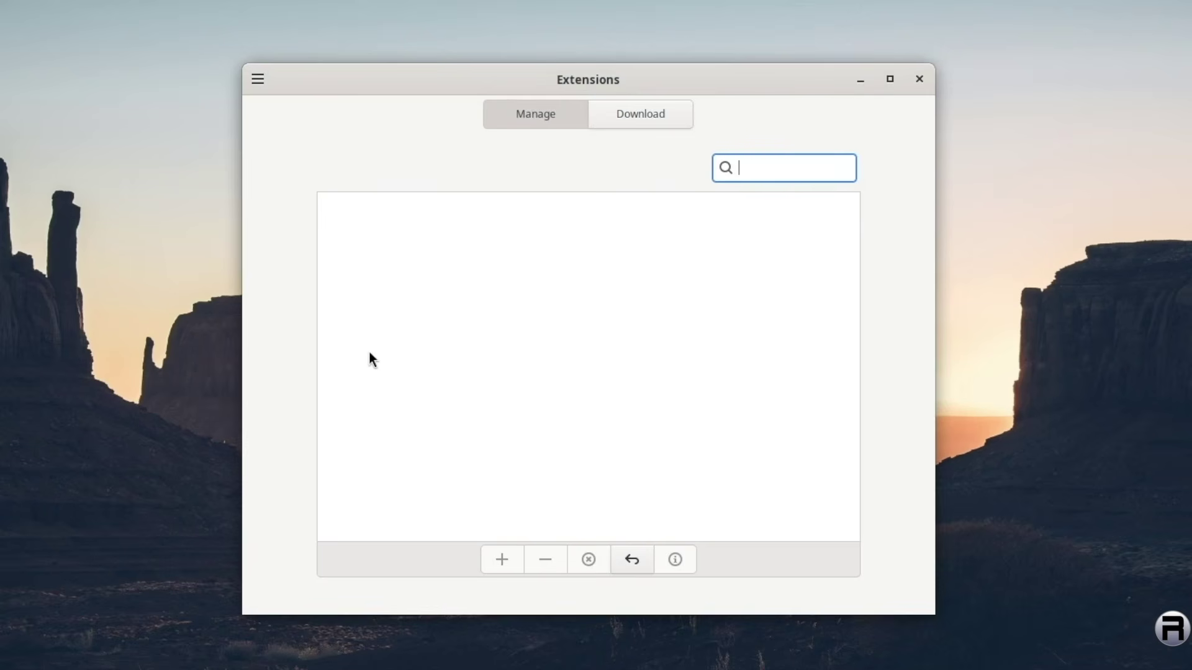
left_click(639, 120)
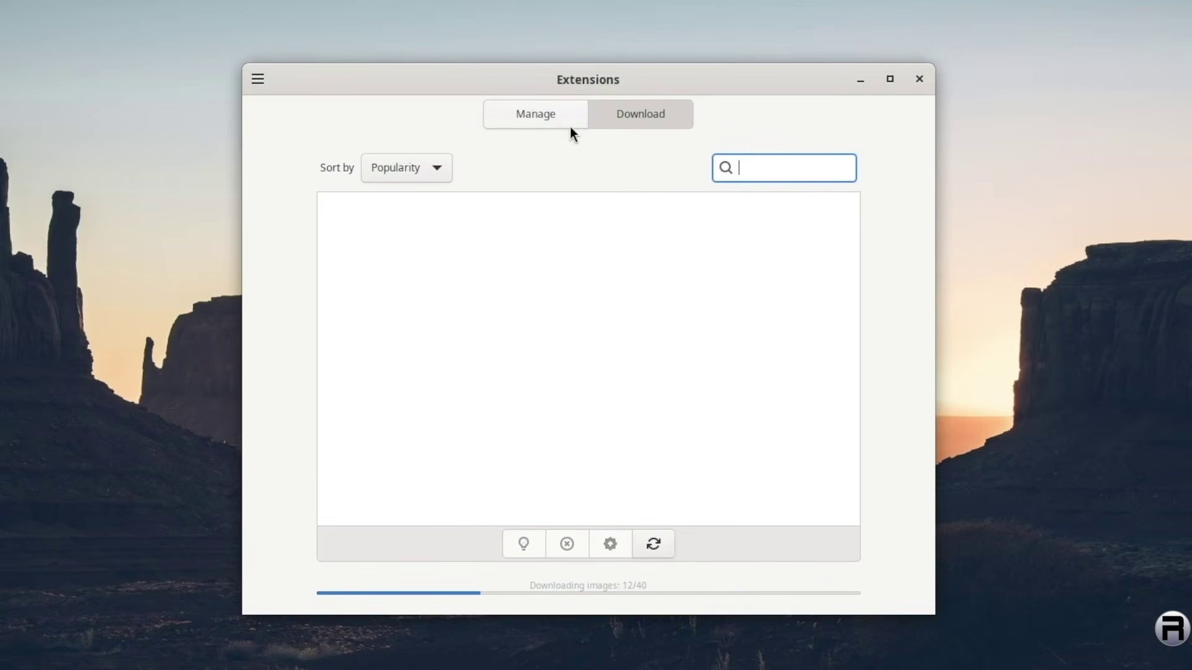
left_click(570, 126)
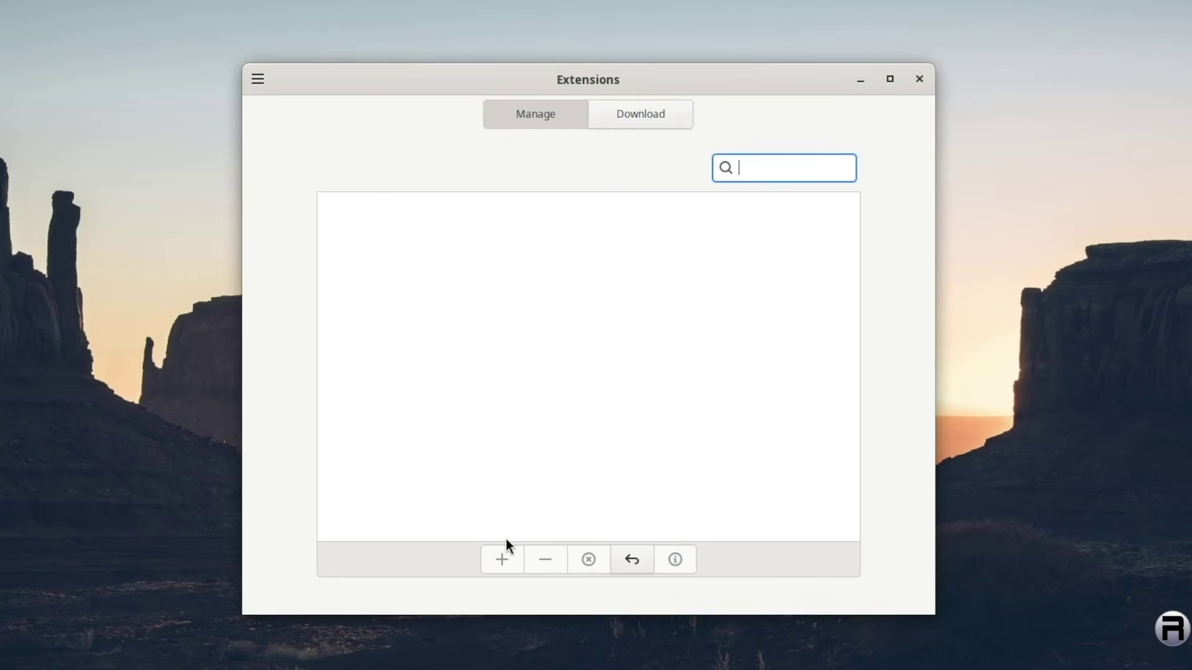
left_click(629, 115)
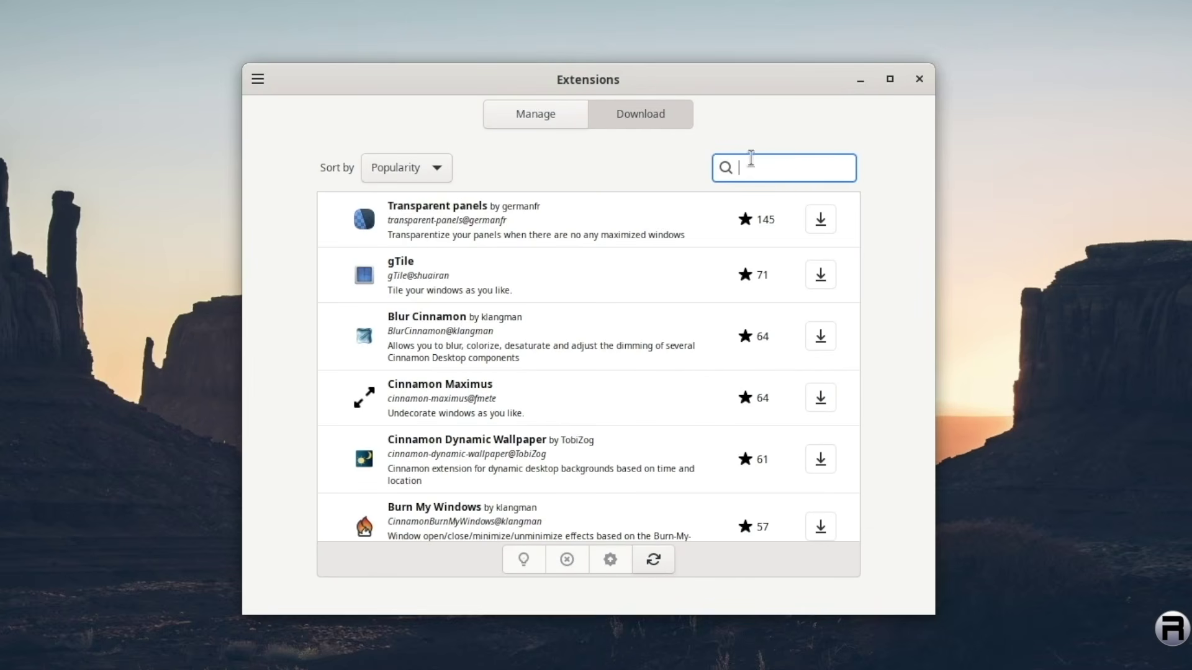
Browse the downloadable extensions, and select Transparent panels to open more information about it.
scroll(681, 405, "down", 3)
scroll(679, 403, "down", 9)
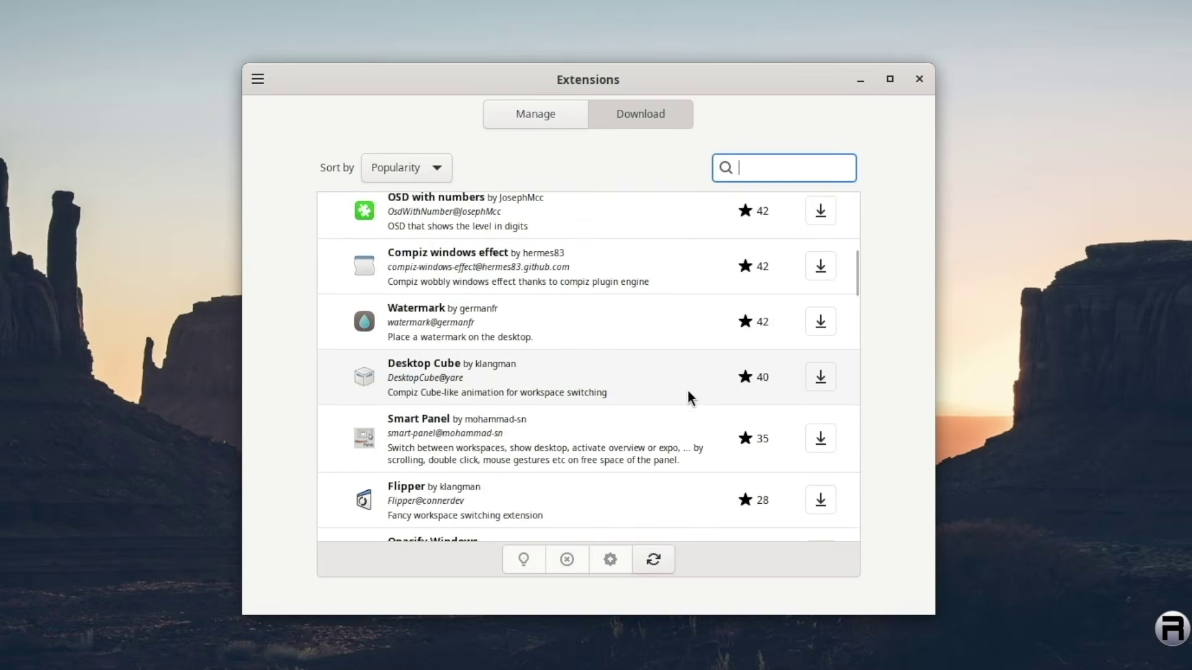
left_click_drag(857, 301, 829, 132)
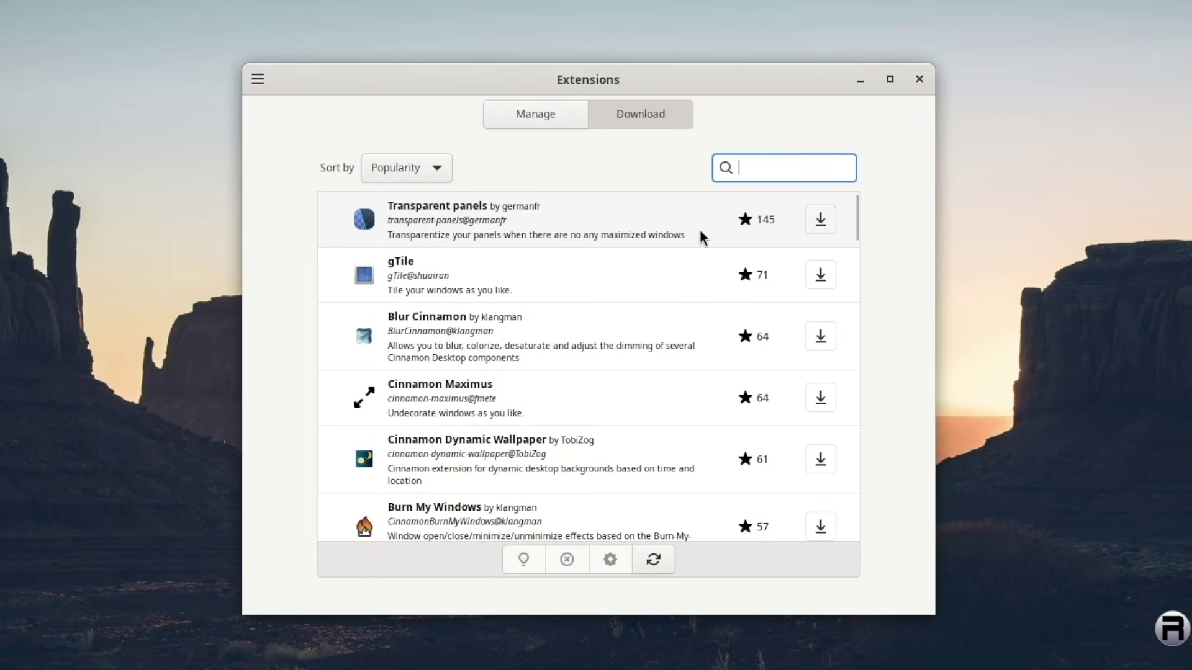
left_click(513, 209)
left_click(532, 564)
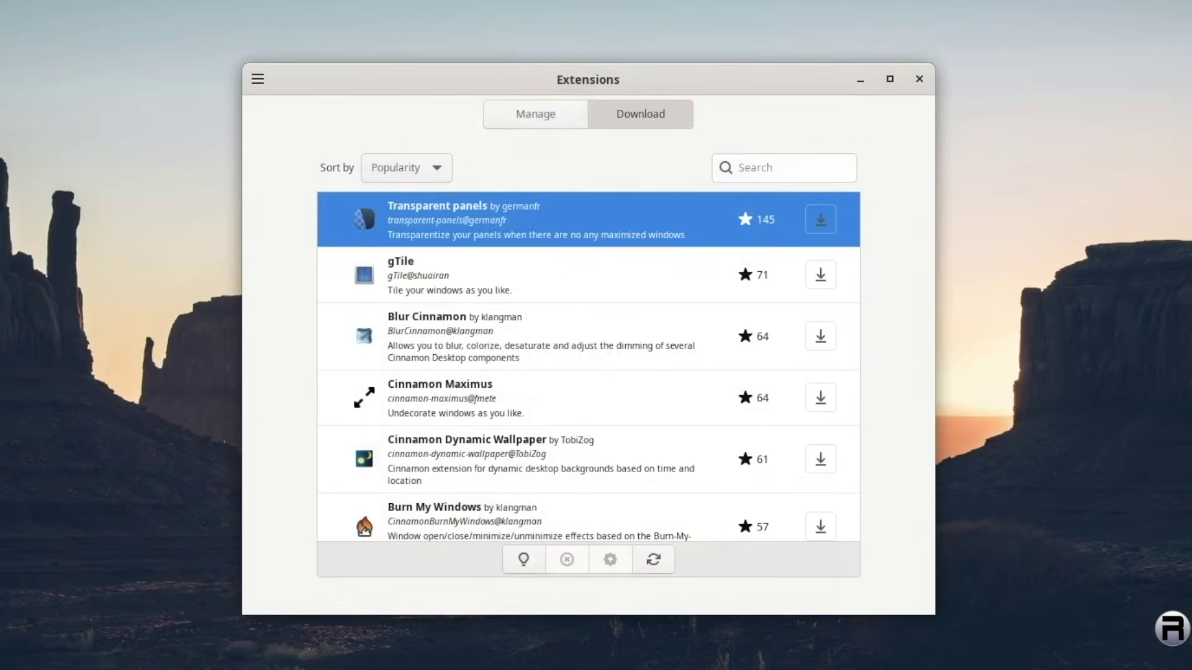
Browse the downloadable extensions, open more information about Cinnamon Dynamic Wallpaper and read through its web page.
scroll(524, 374, "down", 3)
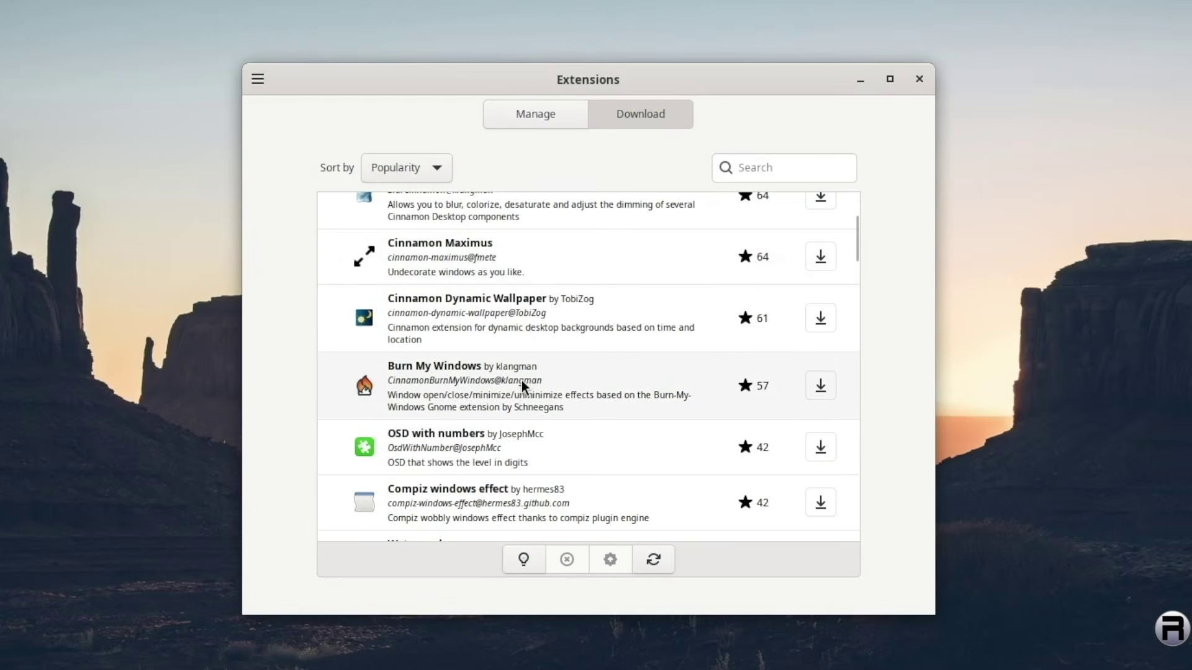
left_click(526, 326)
left_click(525, 559)
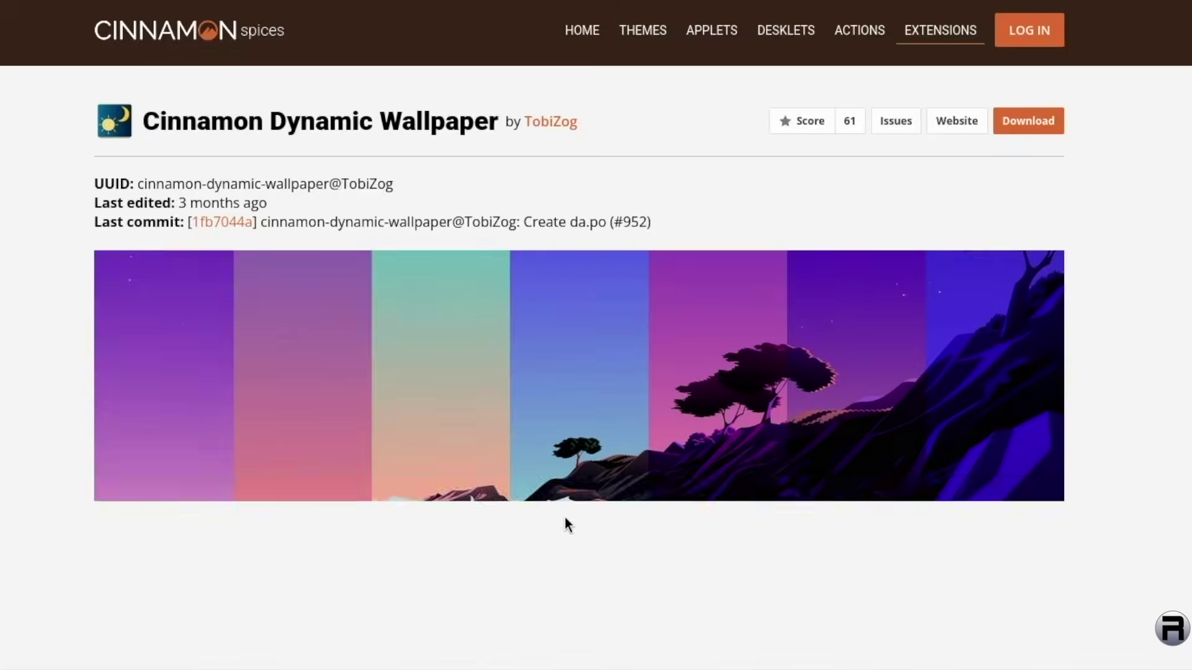
scroll(565, 518, "down", 8)
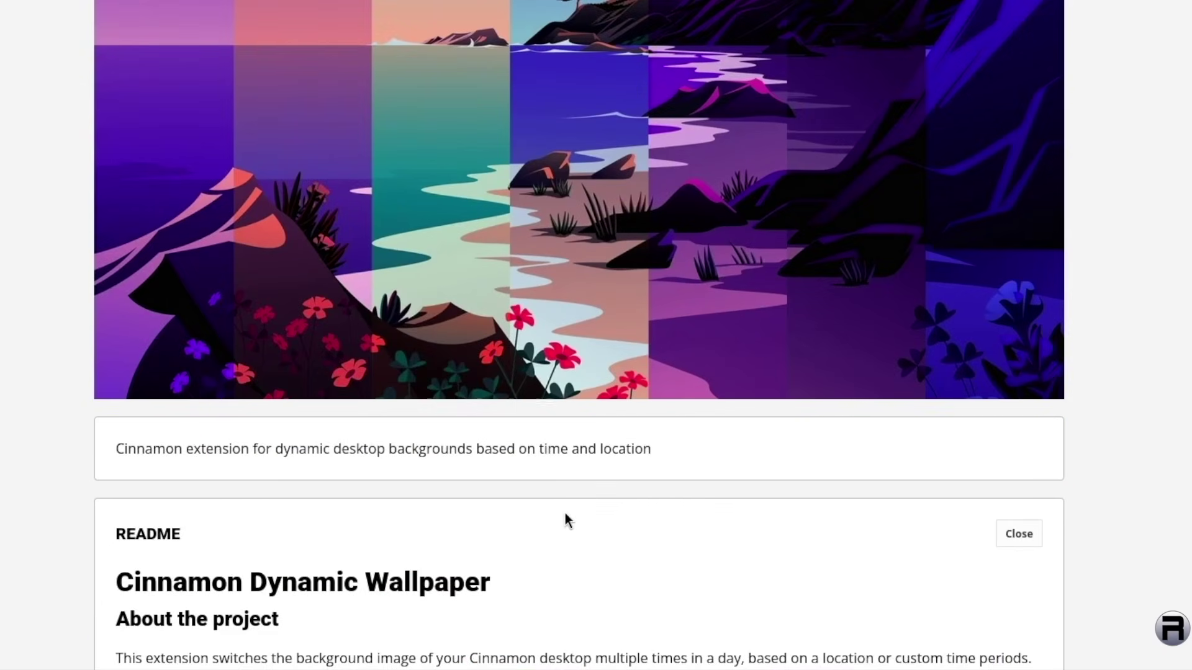
scroll(566, 520, "down", 8)
scroll(566, 520, "up", 15)
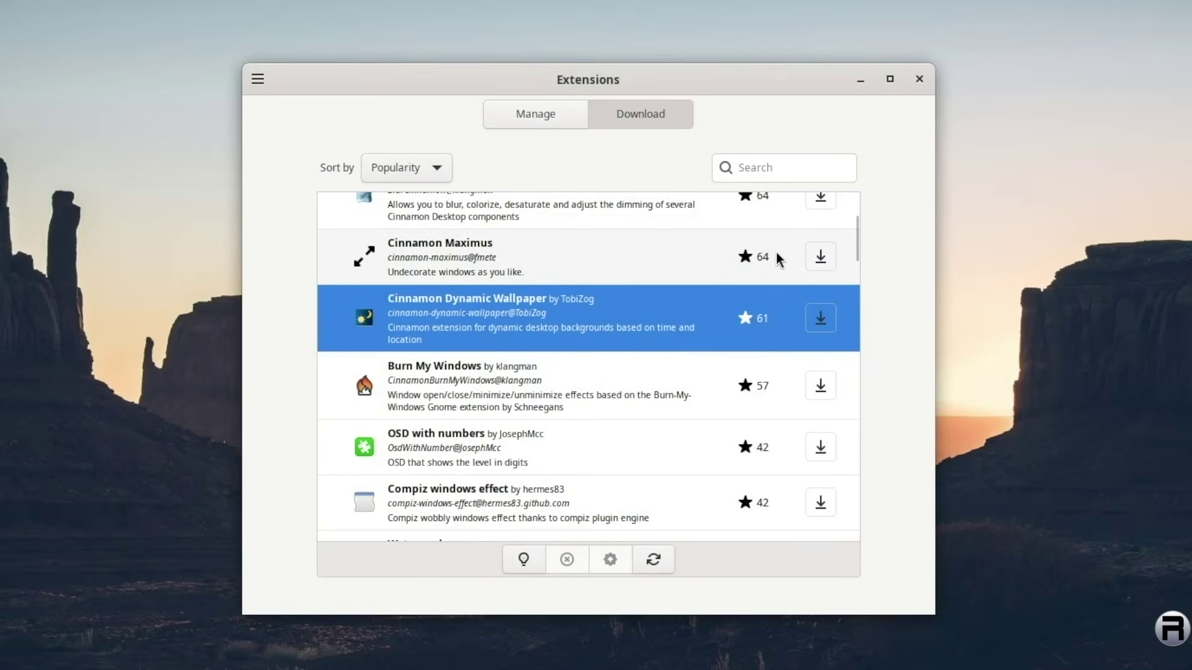
Install the Compiz windows effect extension and enable it among the managed extensions.
left_click(540, 502)
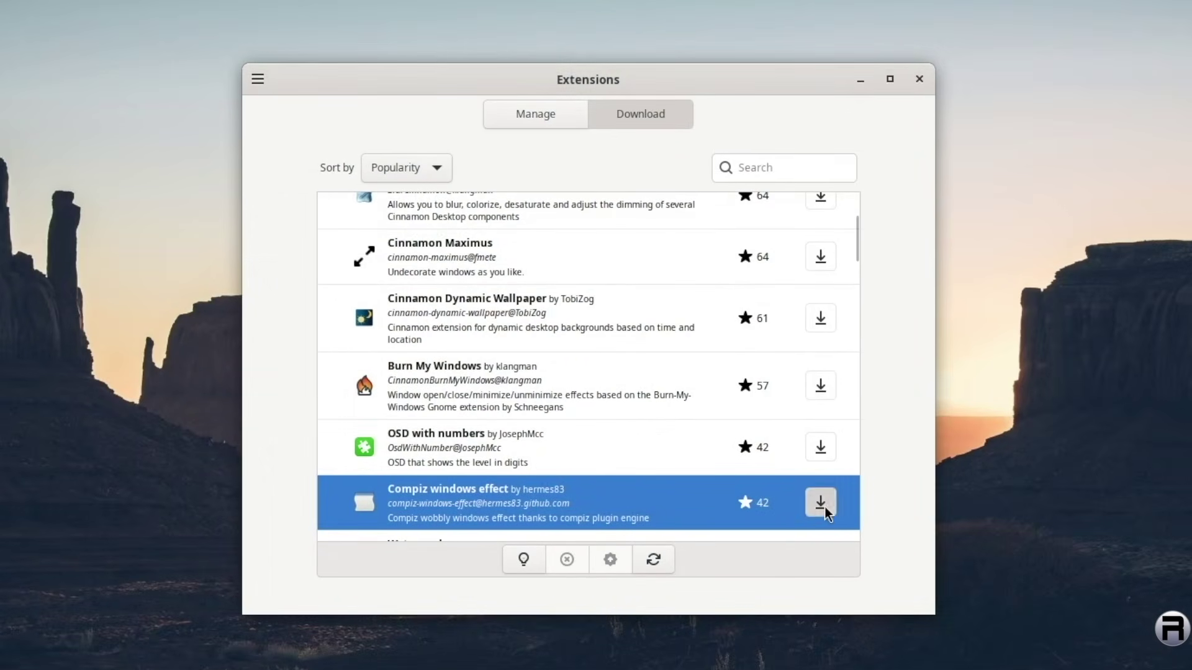
left_click(821, 503)
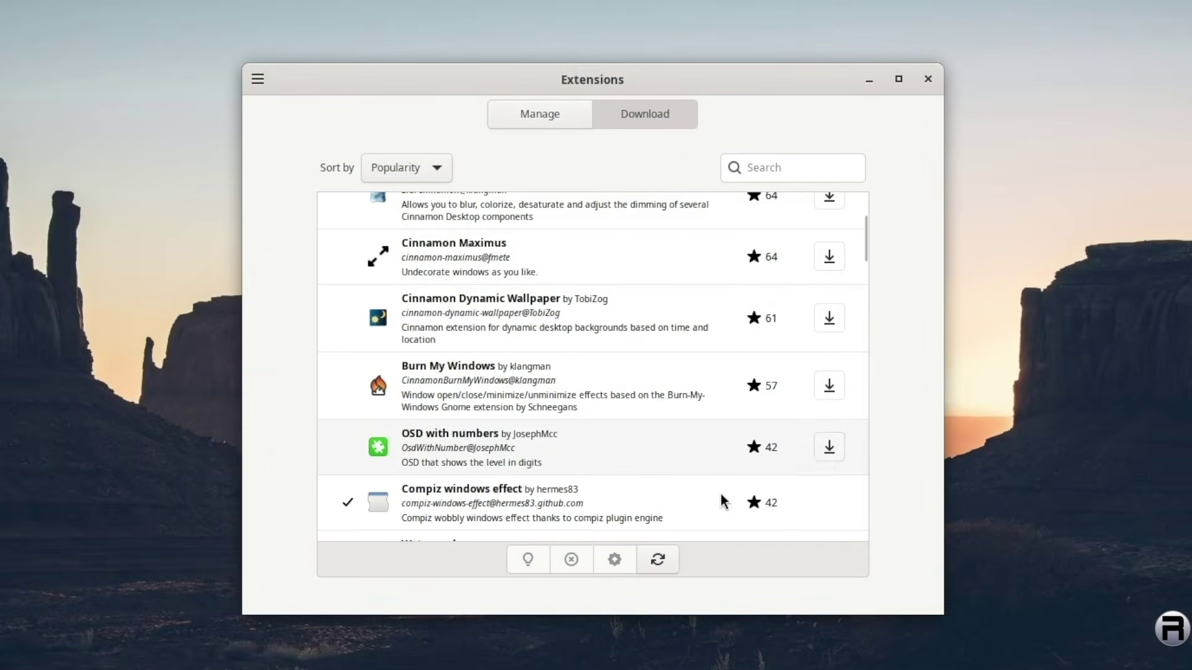
left_click(545, 114)
left_click(452, 241)
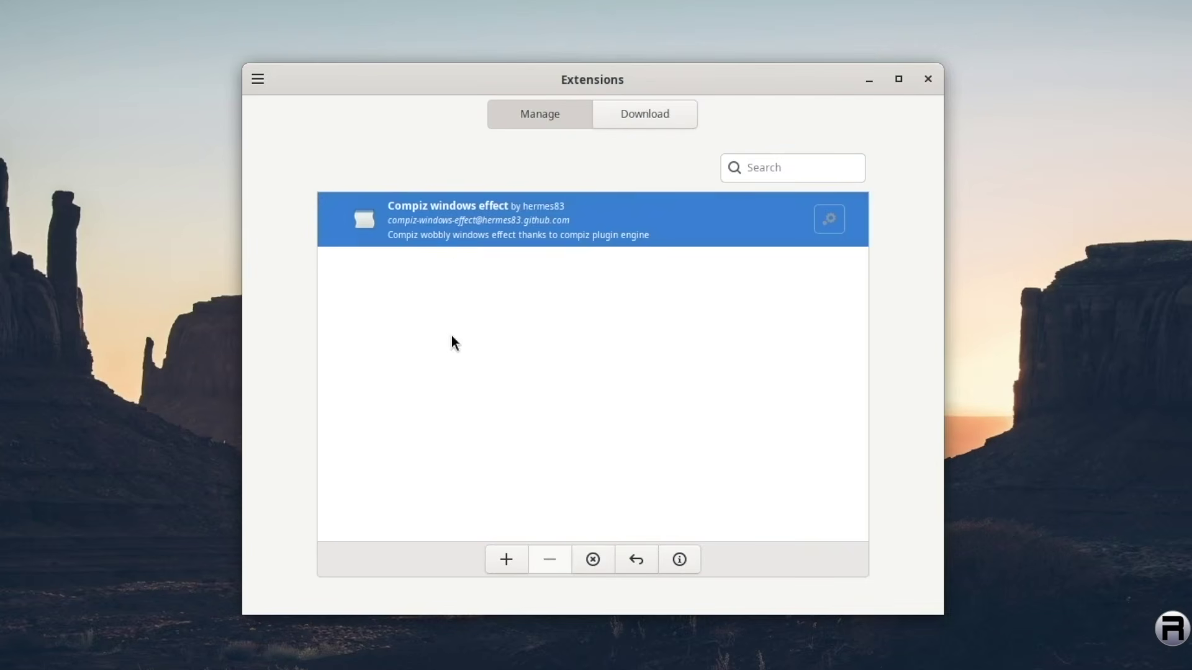
left_click(512, 561)
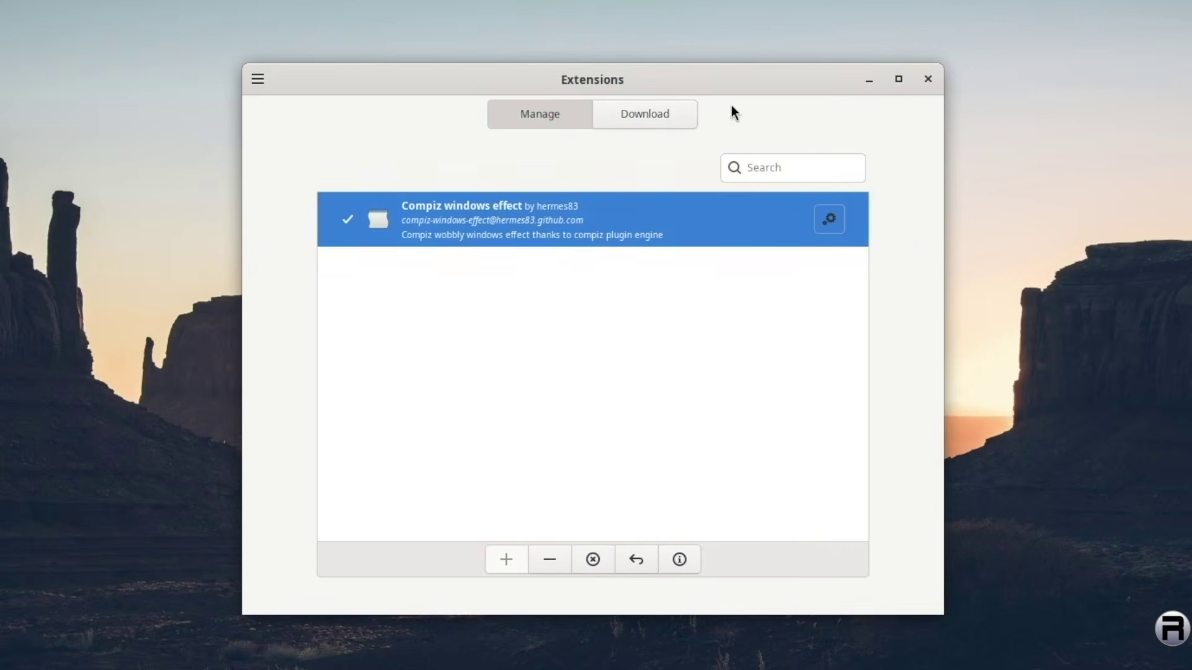
Test the Compiz windows effect by moving, minimising and restoring the Extensions window.
left_click_drag(732, 83, 732, 36)
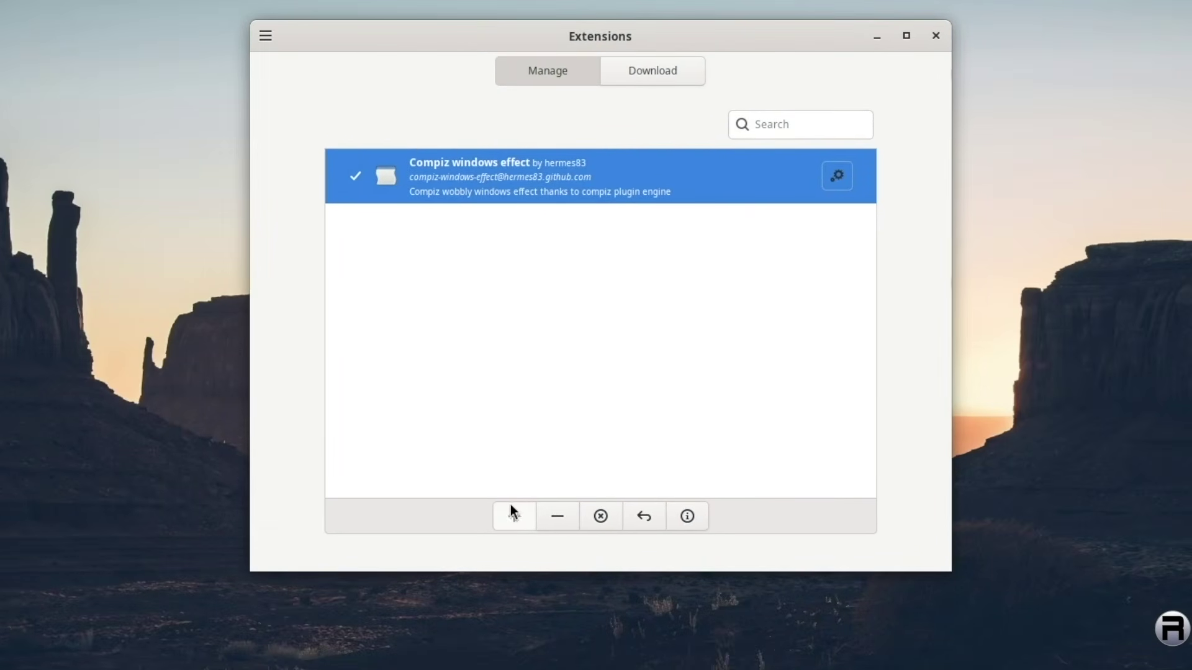
left_click(876, 36)
key("alt+Tab")
left_click_drag(487, 35, 463, 56)
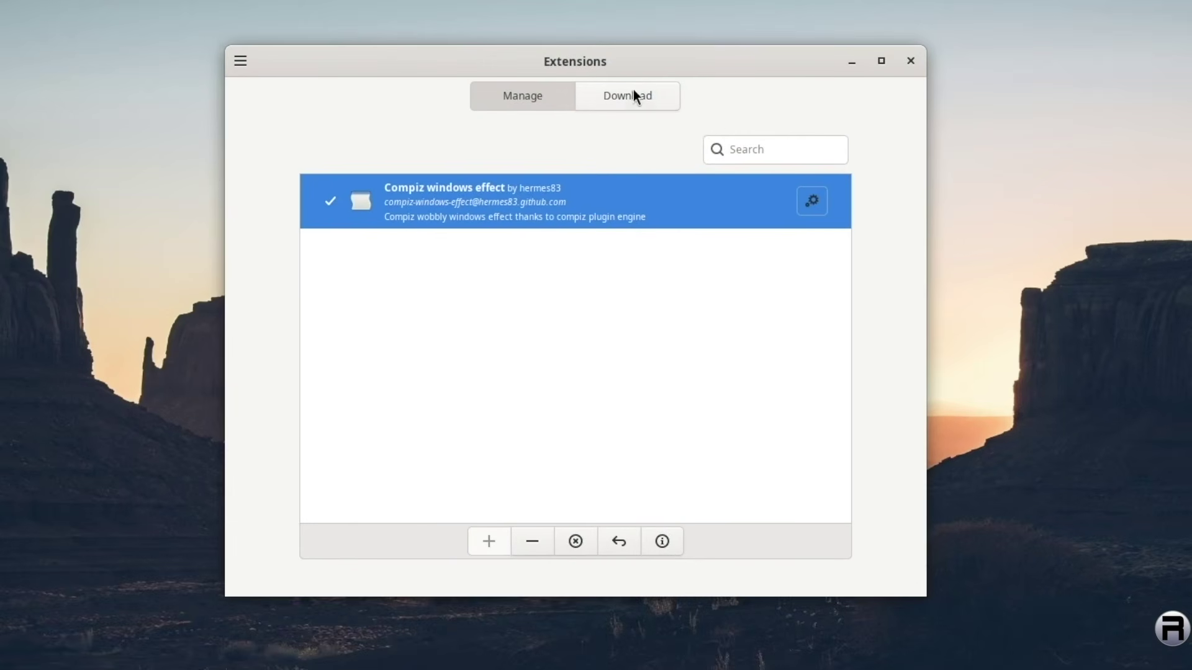
left_click(635, 87)
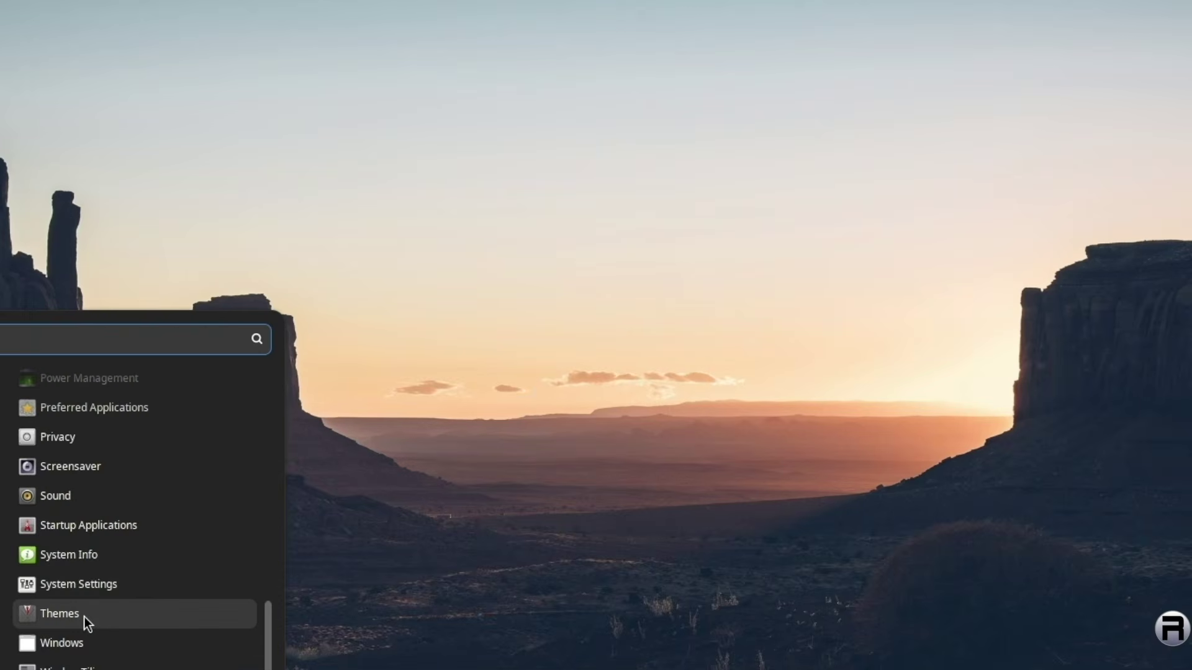
Open the Themes preferences and check the available desktop themes.
left_click(84, 615)
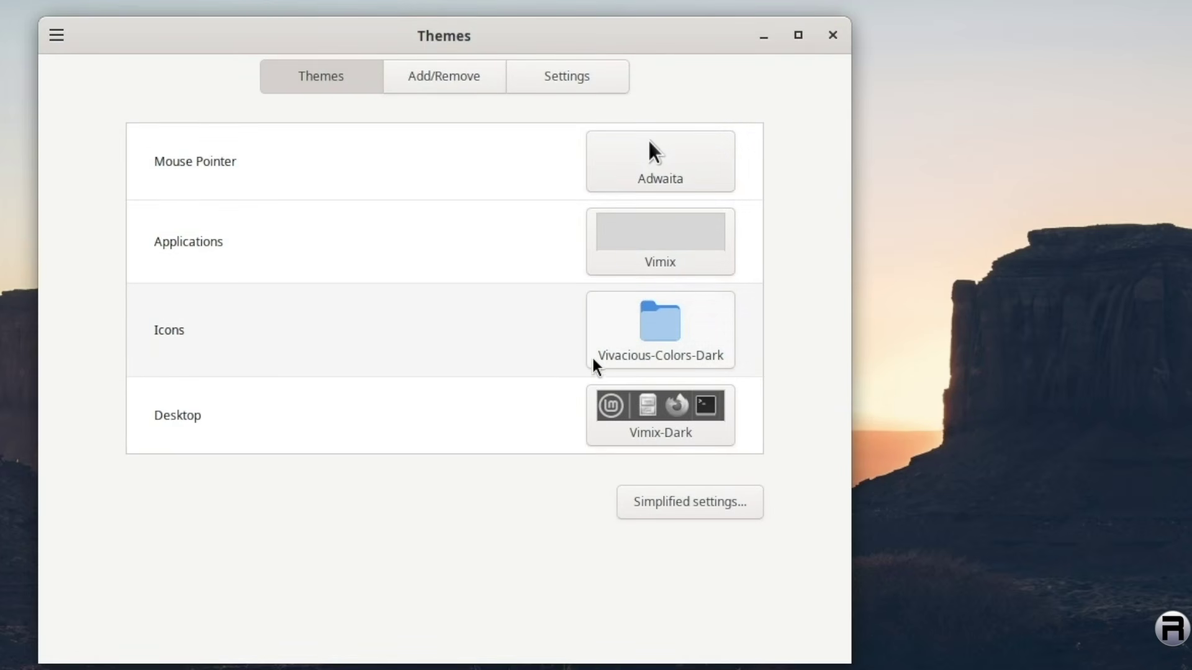
left_click(664, 417)
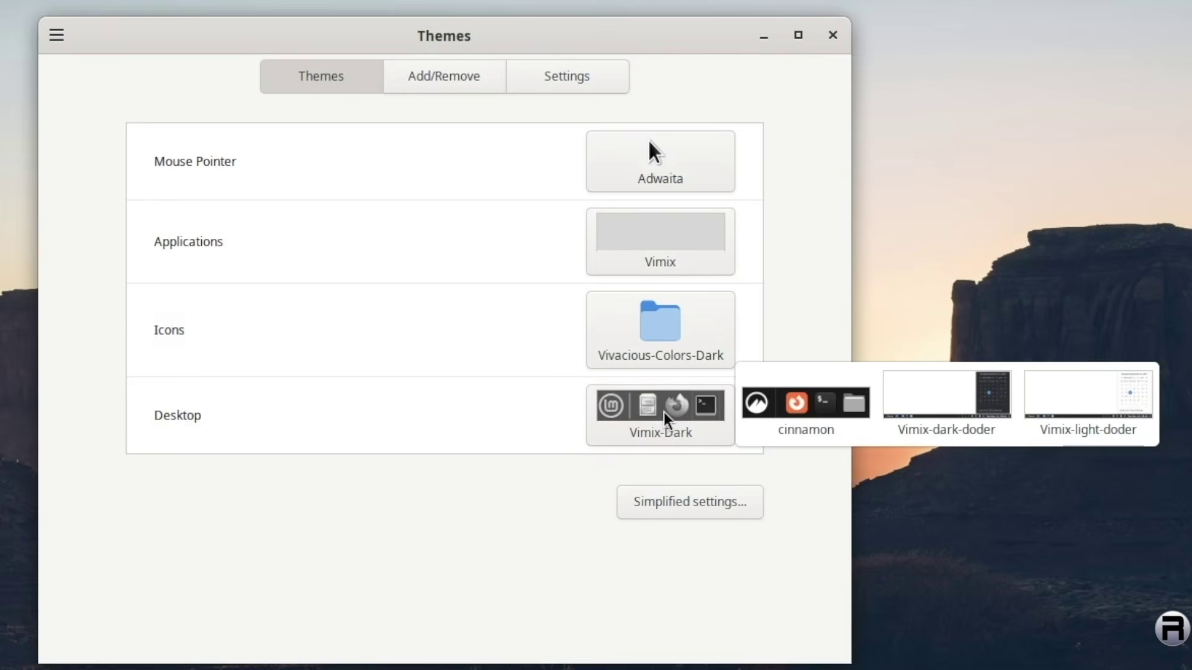
left_click(561, 490)
Browse the themes available for download and install Mint-XP.
left_click(456, 83)
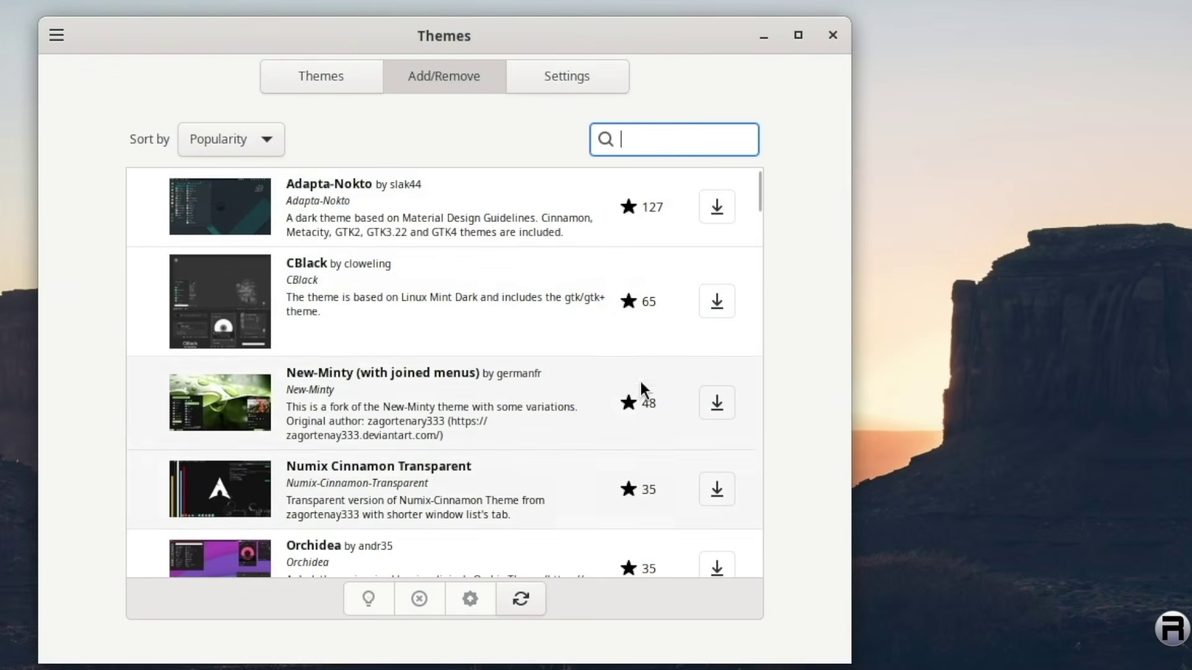
left_click_drag(756, 187, 739, 327)
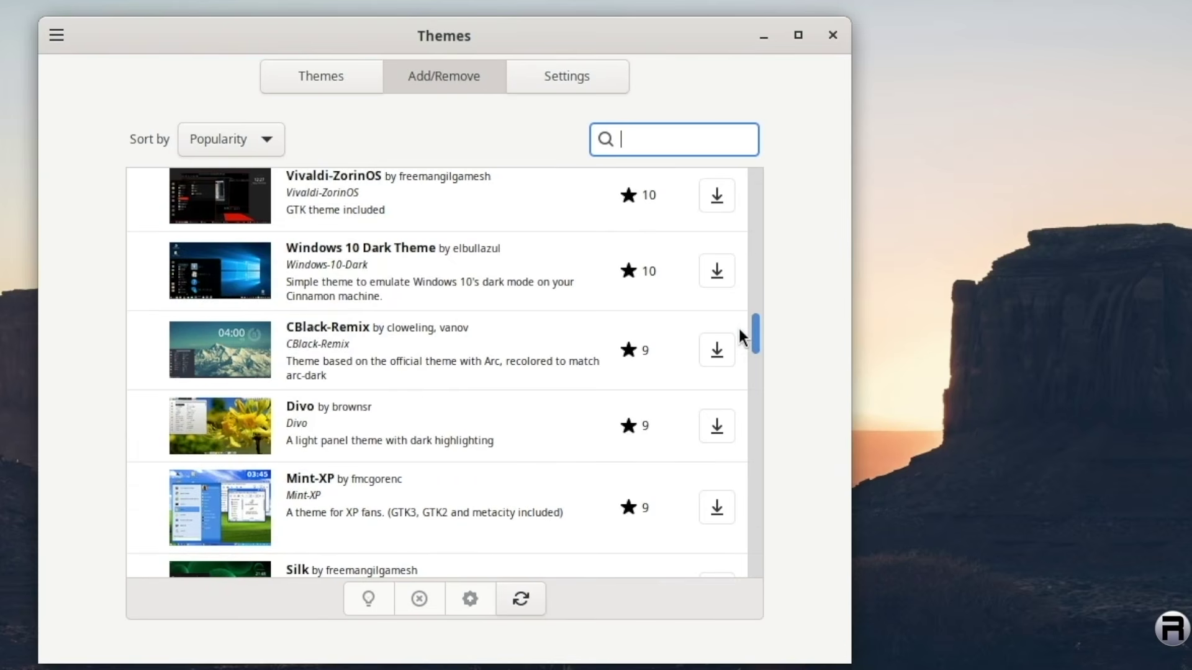
left_click_drag(738, 329, 733, 340)
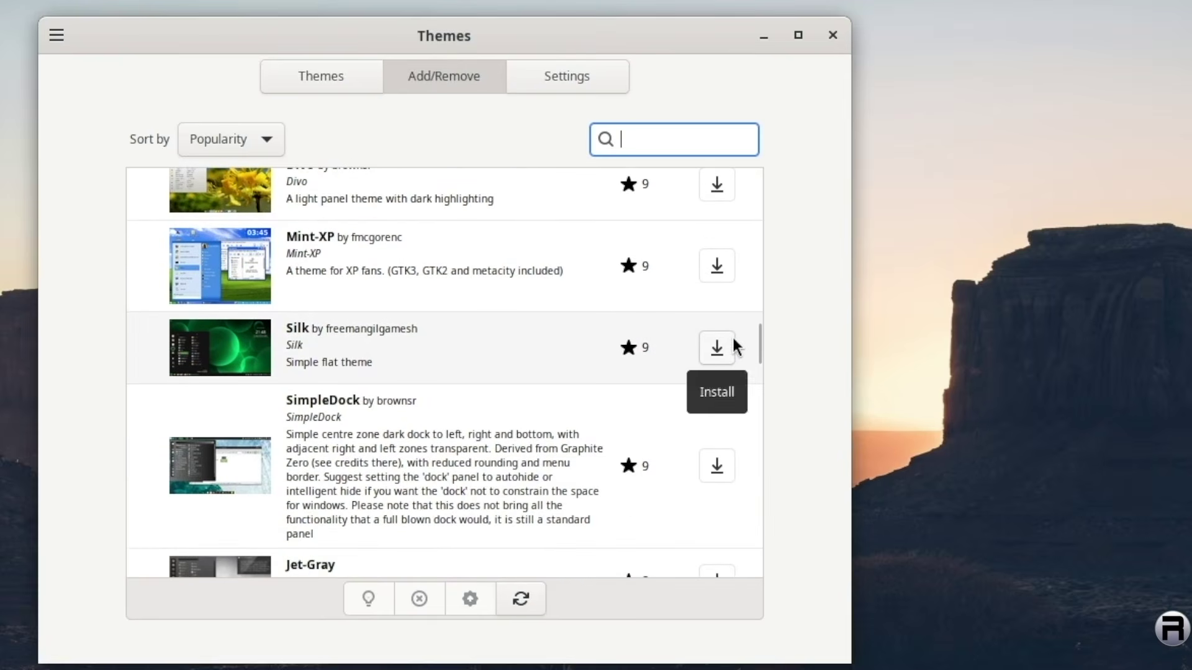
left_click(716, 266)
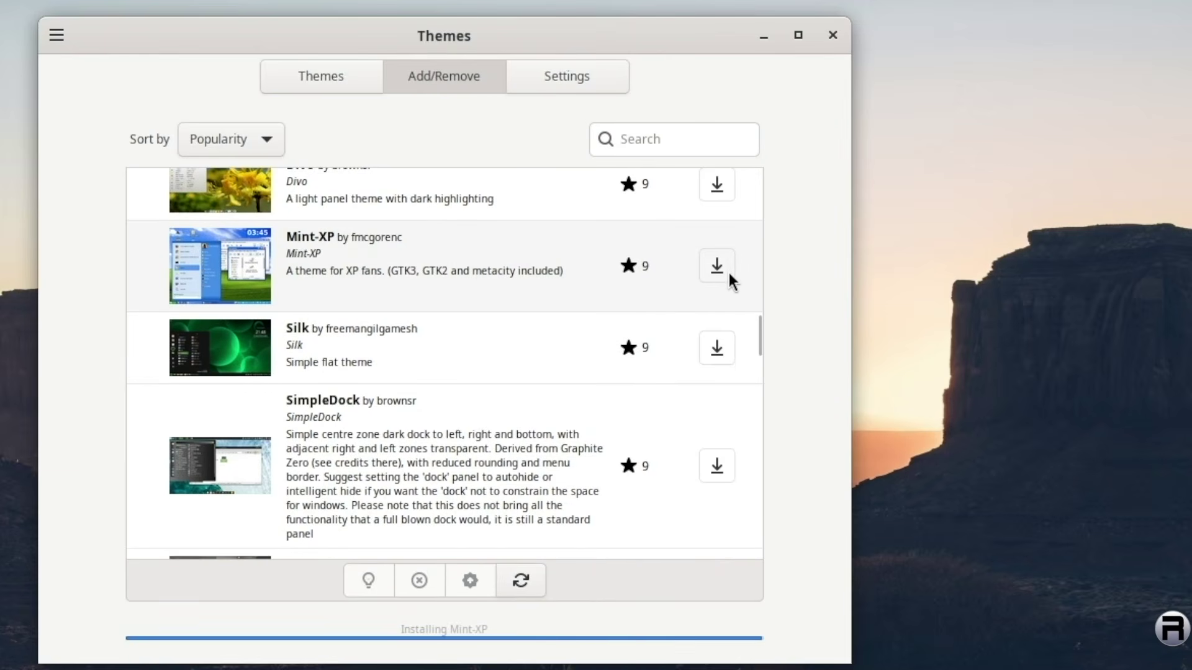
Set the desktop theme to the installed Mint-XP theme.
left_click(322, 81)
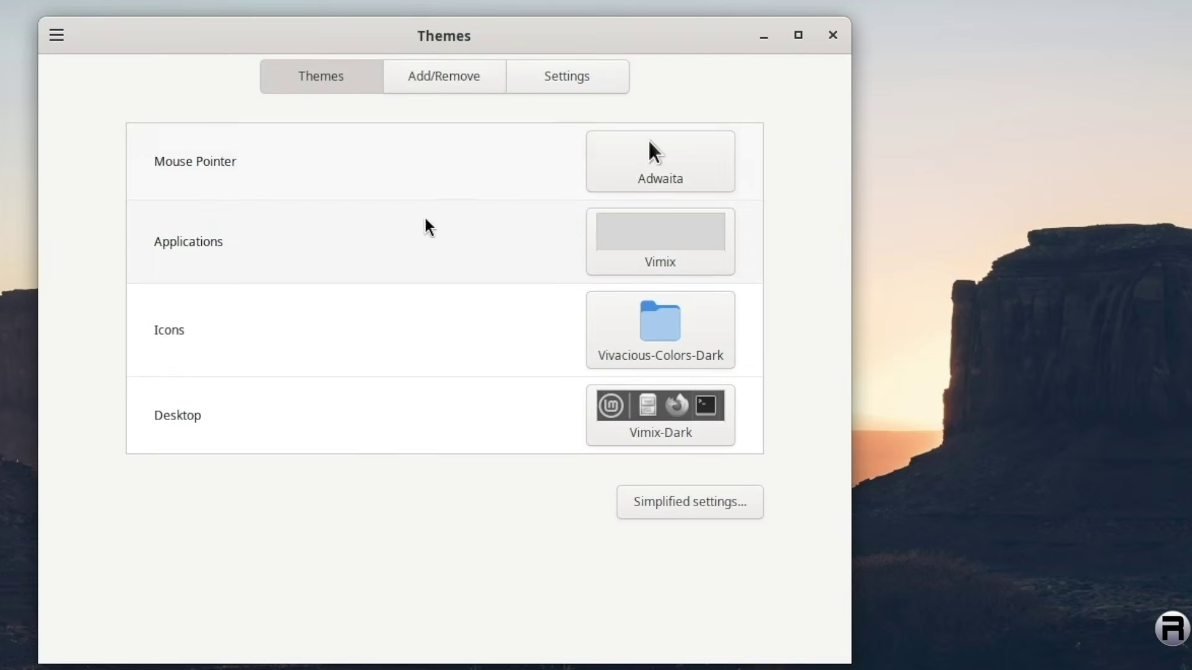
left_click(694, 433)
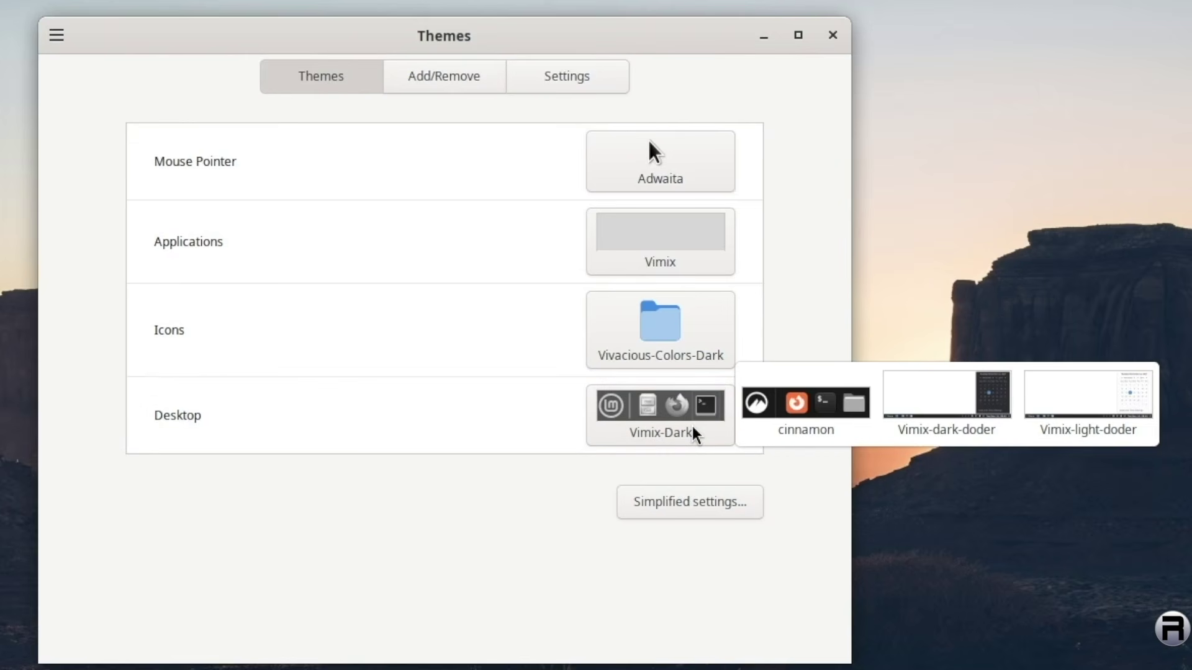
left_click(694, 432)
left_click(692, 432)
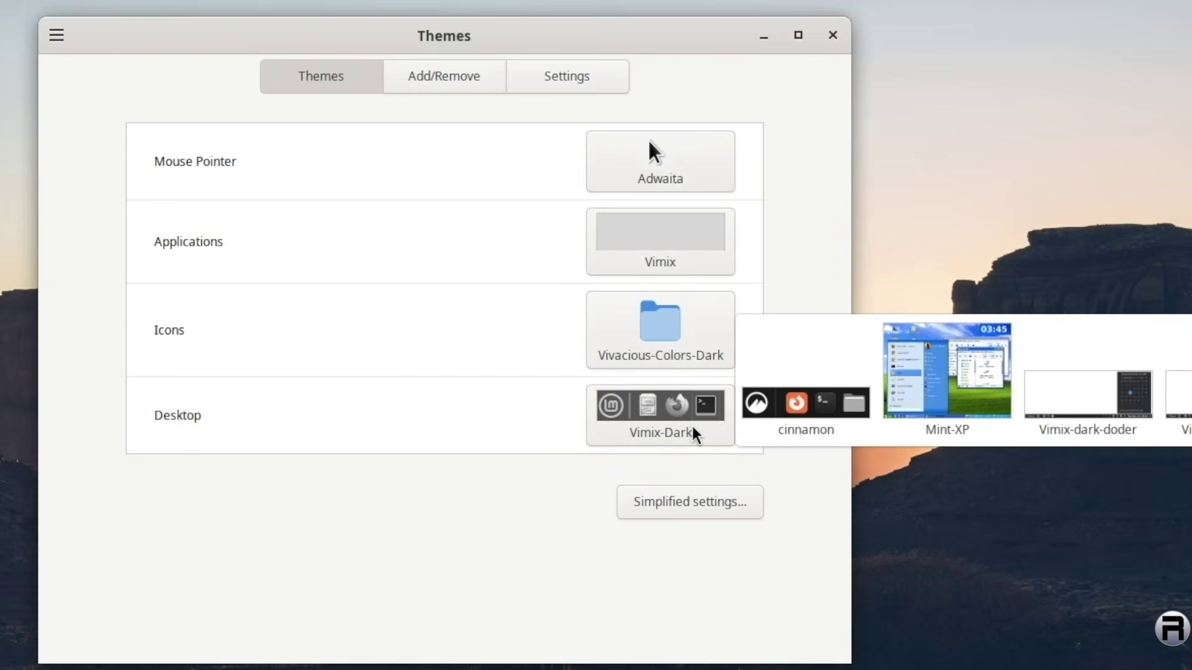
left_click(941, 382)
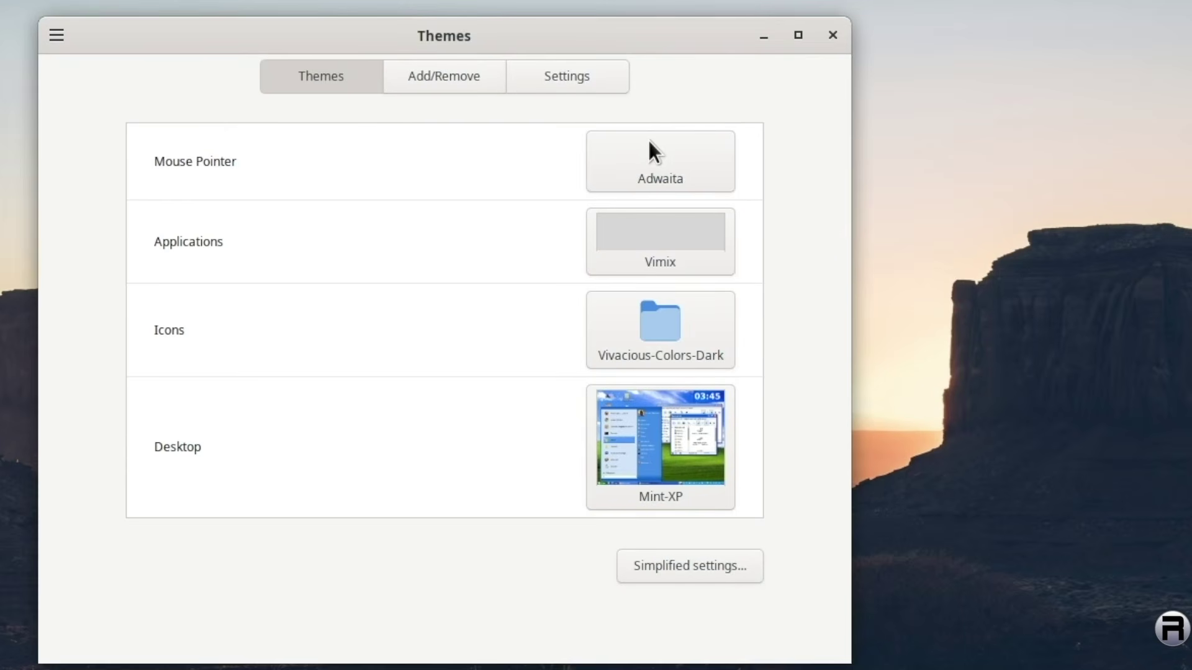
Set the applications theme to Mint-XP and move the Themes window slightly.
left_click(696, 235)
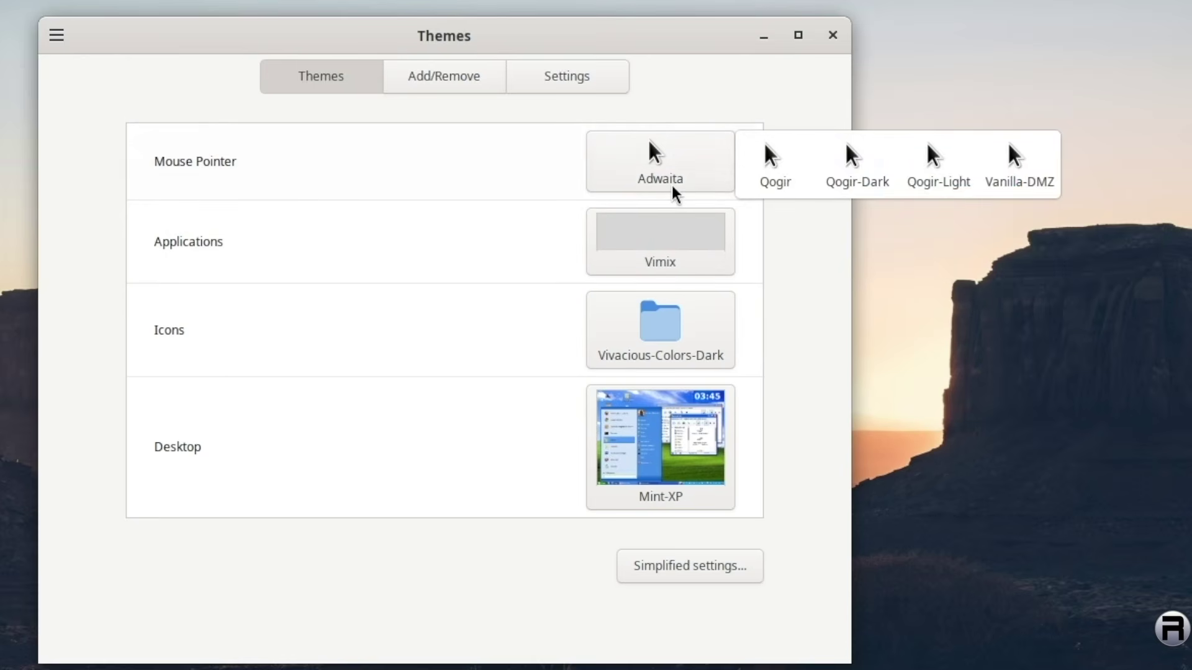
left_click(838, 253)
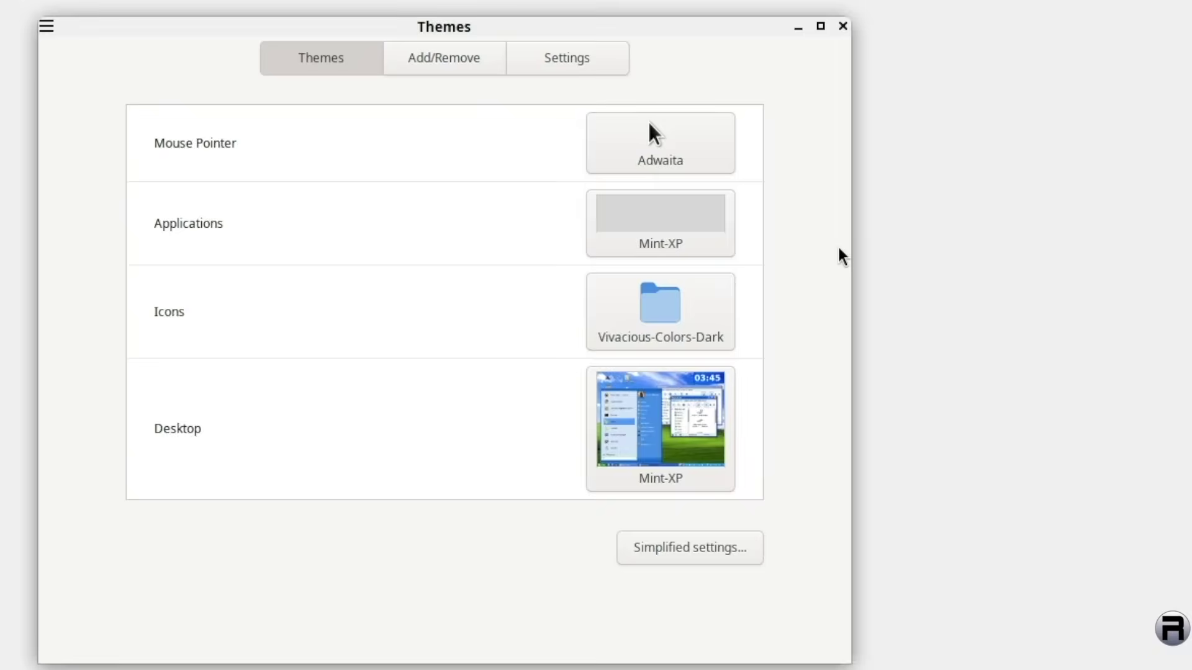
left_click_drag(522, 25, 540, 55)
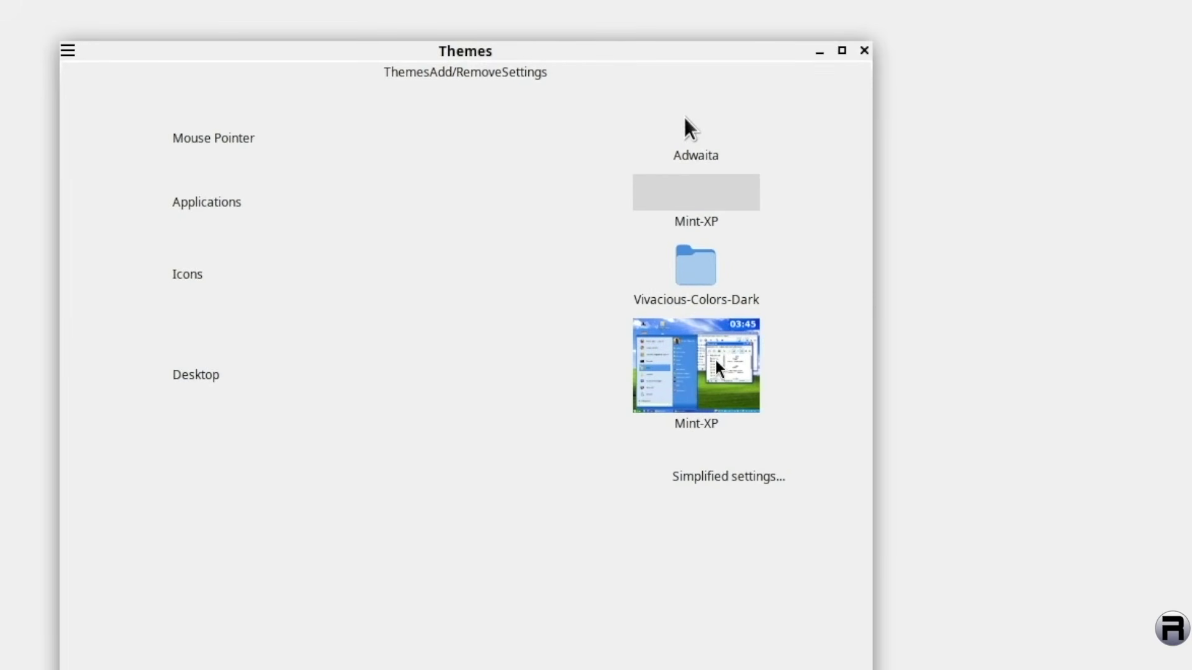
Check the simplified theme settings and the window's own menu, and close the Themes window.
left_click(743, 476)
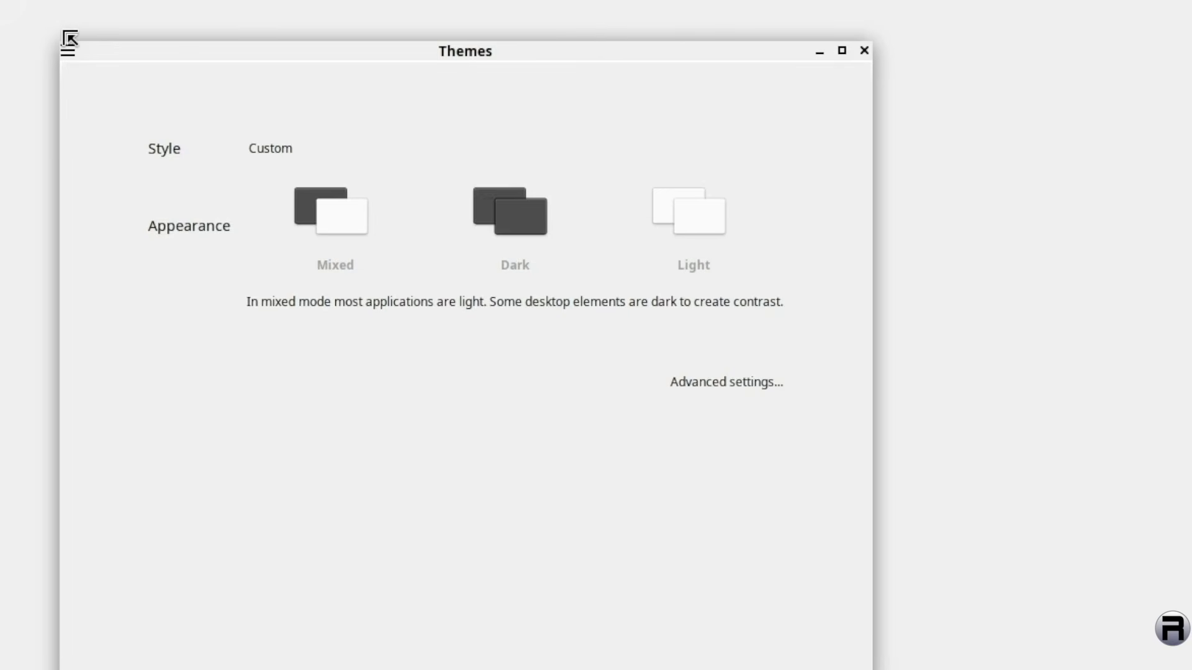
left_click(68, 52)
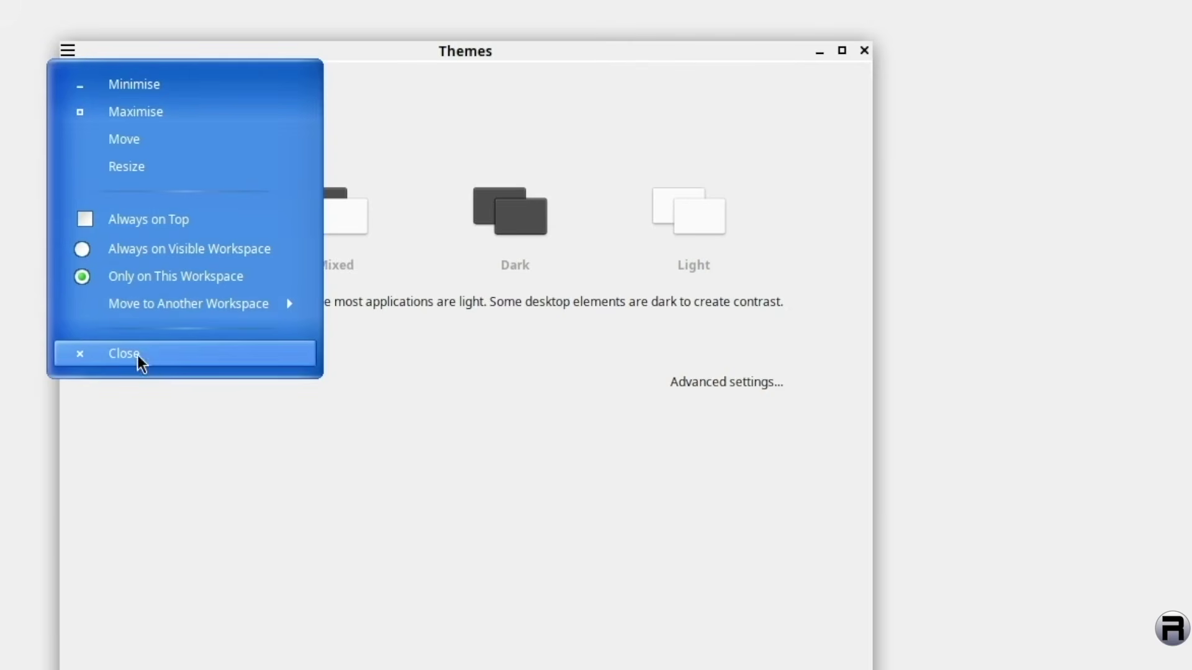
left_click(150, 364)
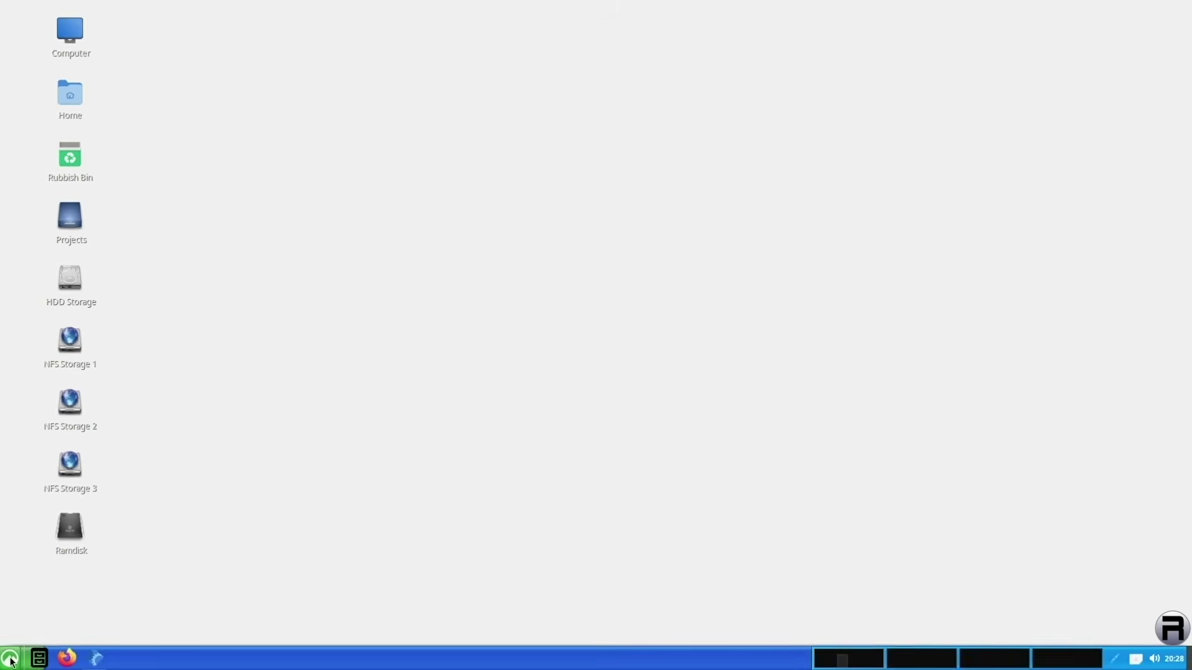
Check how the application menu and the Computer file manager window look in the Mint-XP theme, and close the window.
left_click(12, 658)
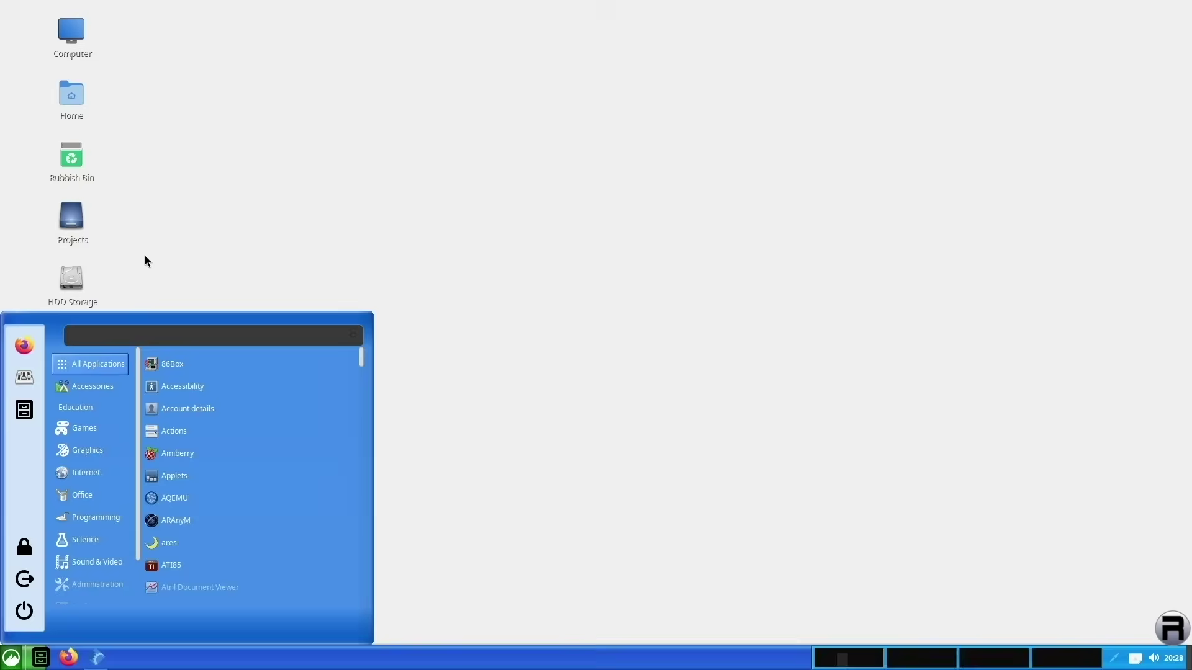
left_click(91, 263)
left_click(72, 237)
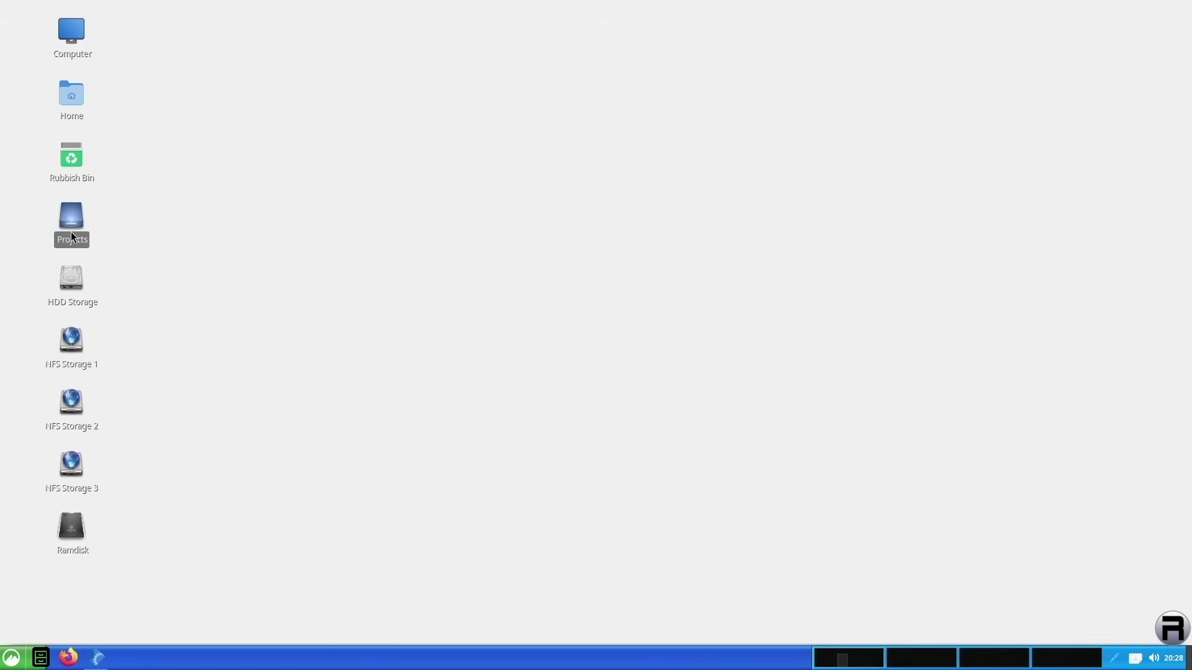
left_click(72, 48)
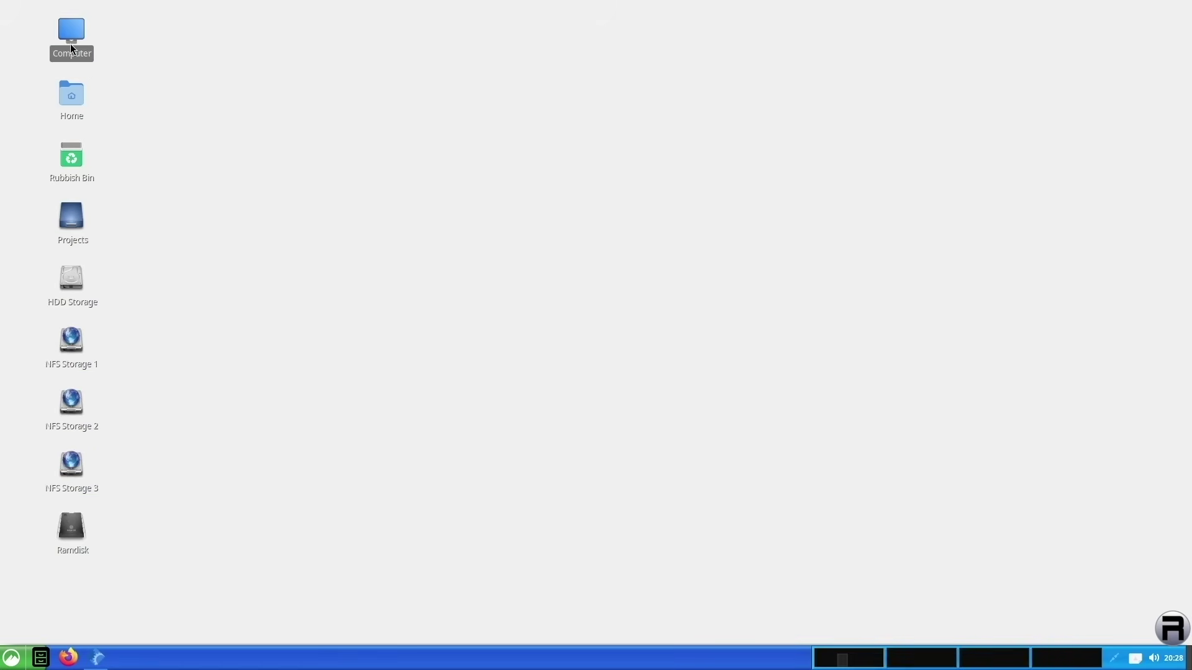
double_click(70, 45)
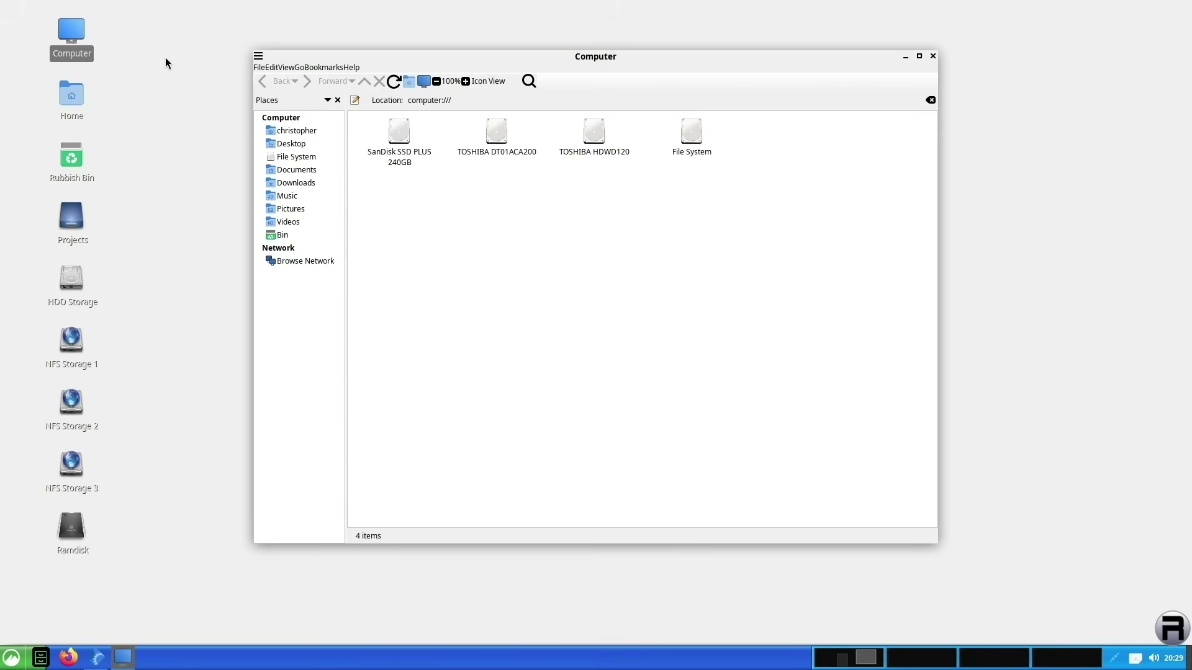
left_click(932, 57)
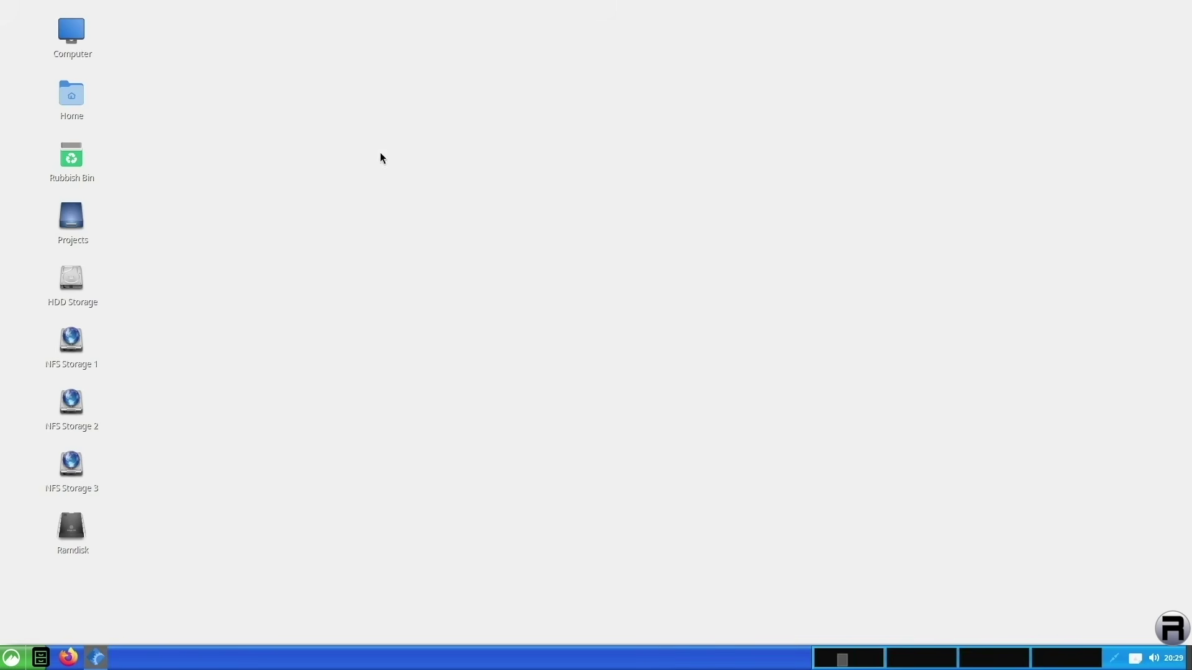
Reopen the Themes preferences and set the applications and desktop themes to Vimix-dark-doder.
left_click(11, 658)
mouse_move(91, 563)
left_click(195, 558)
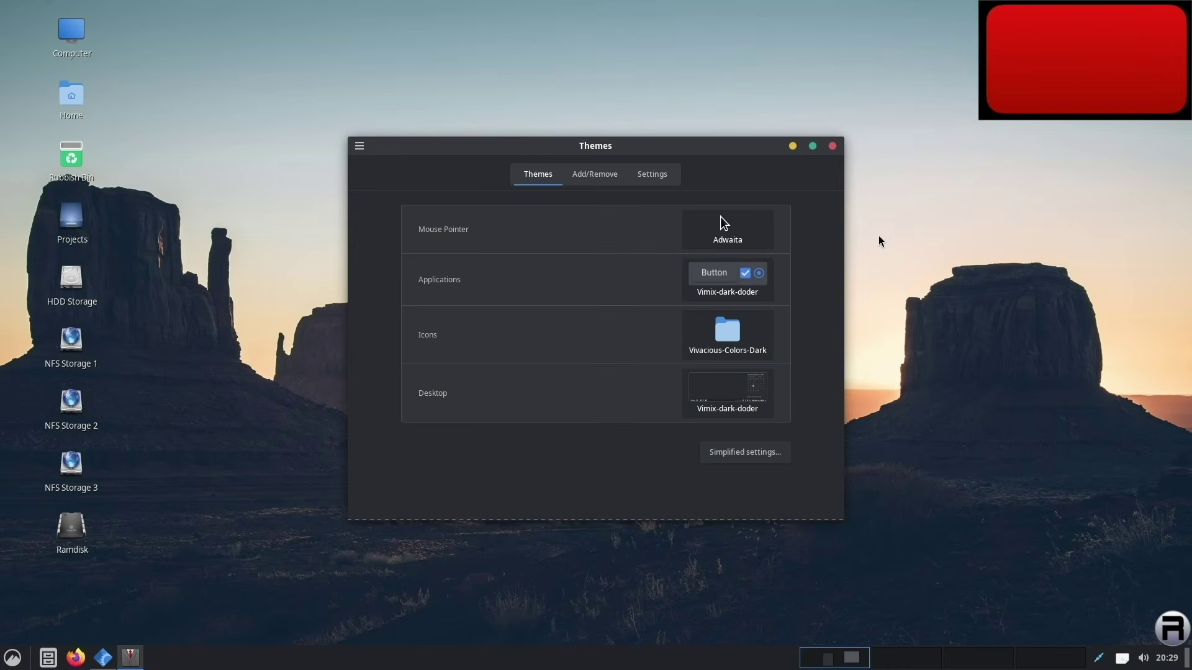
left_click_drag(678, 150, 678, 124)
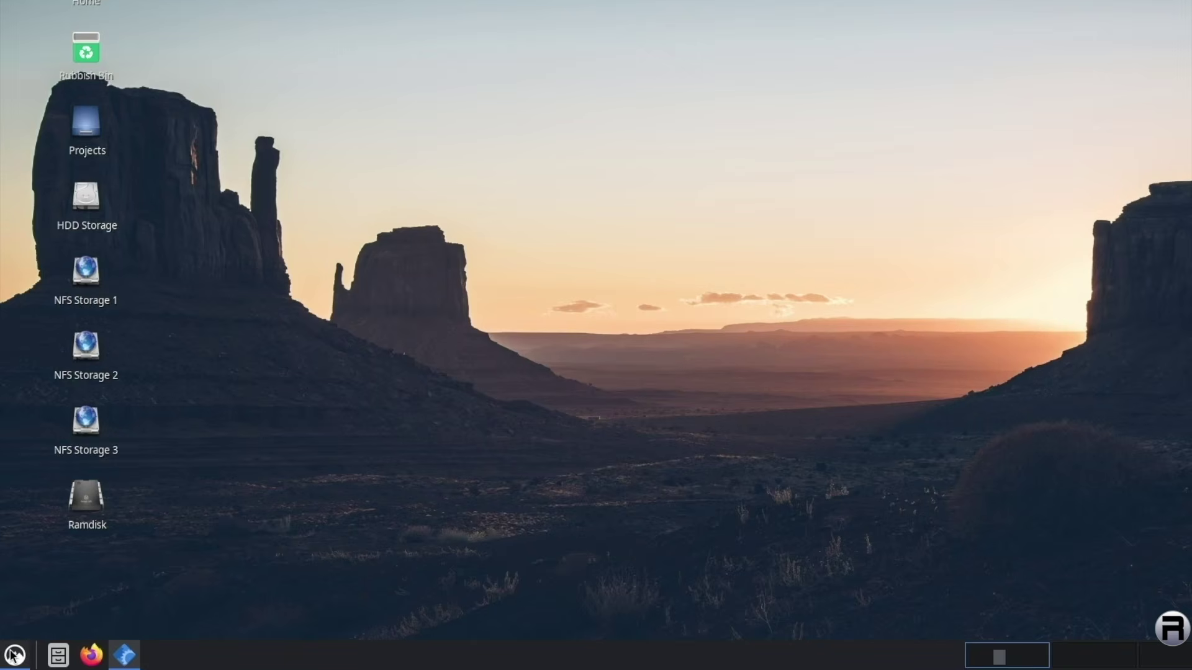
Open Backup Station from the Administration applications and confirm with the account password to view the boot environments.
left_click(21, 657)
scroll(115, 576, "down", 2)
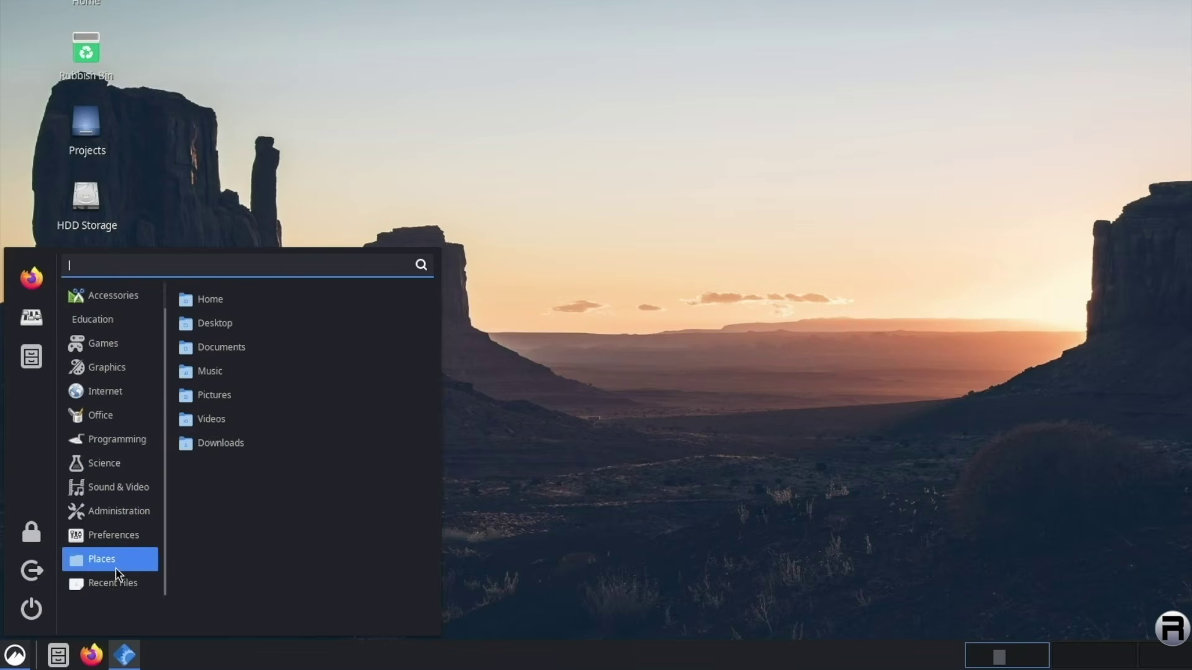
mouse_move(137, 532)
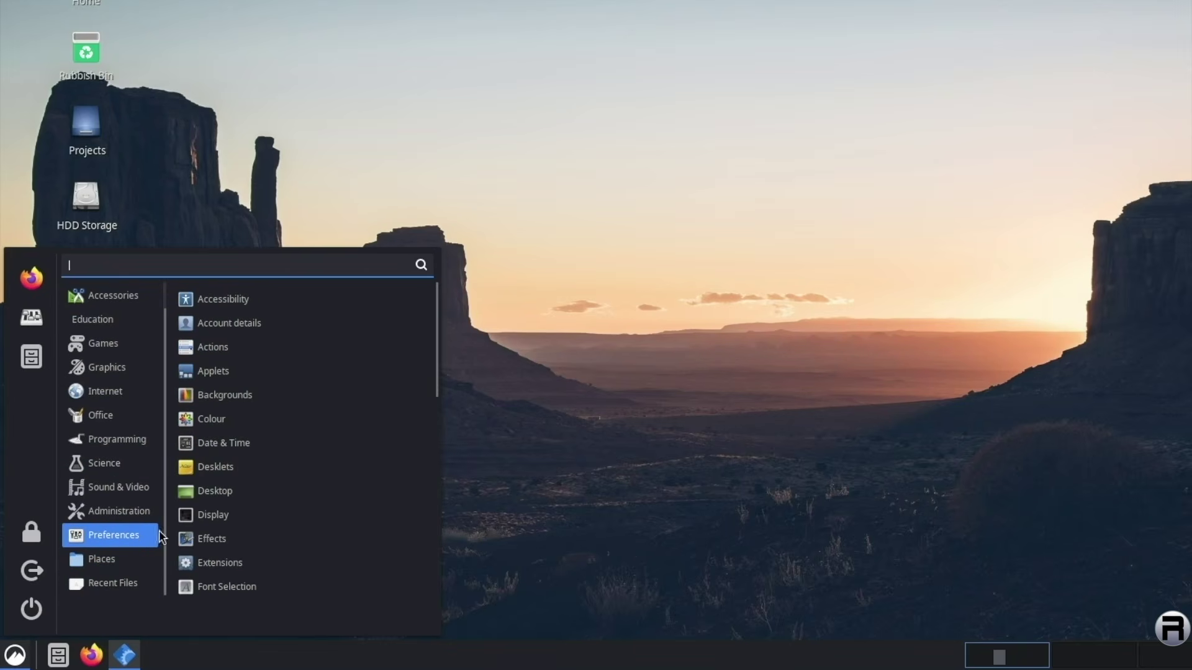
mouse_move(128, 511)
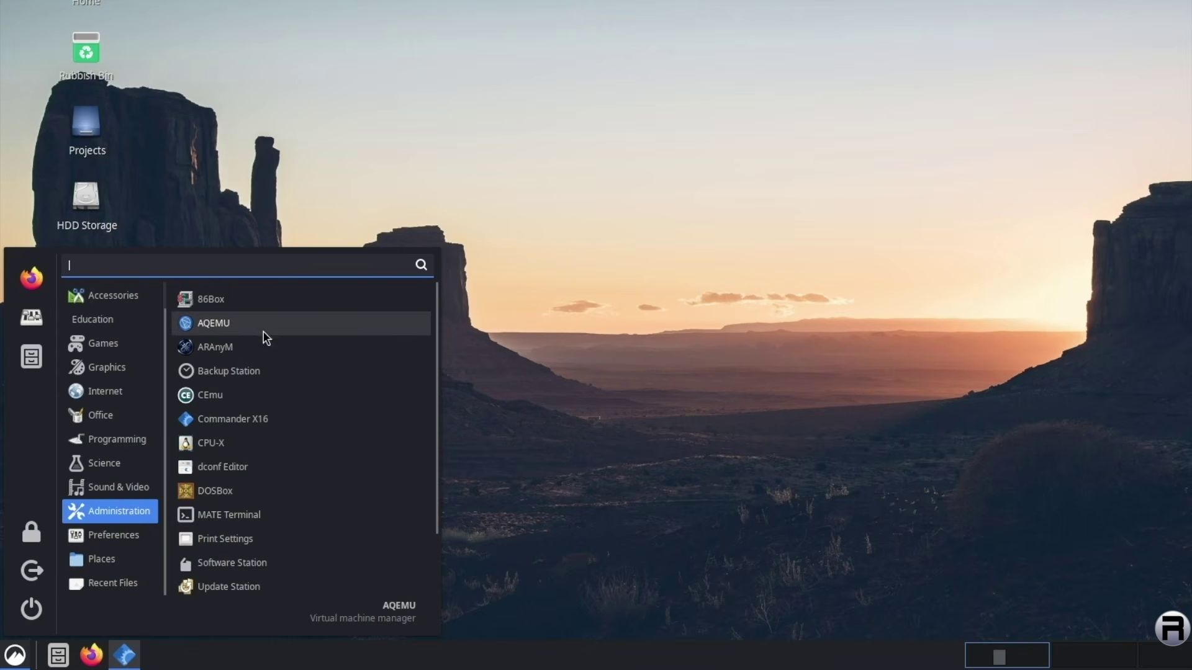
left_click(216, 371)
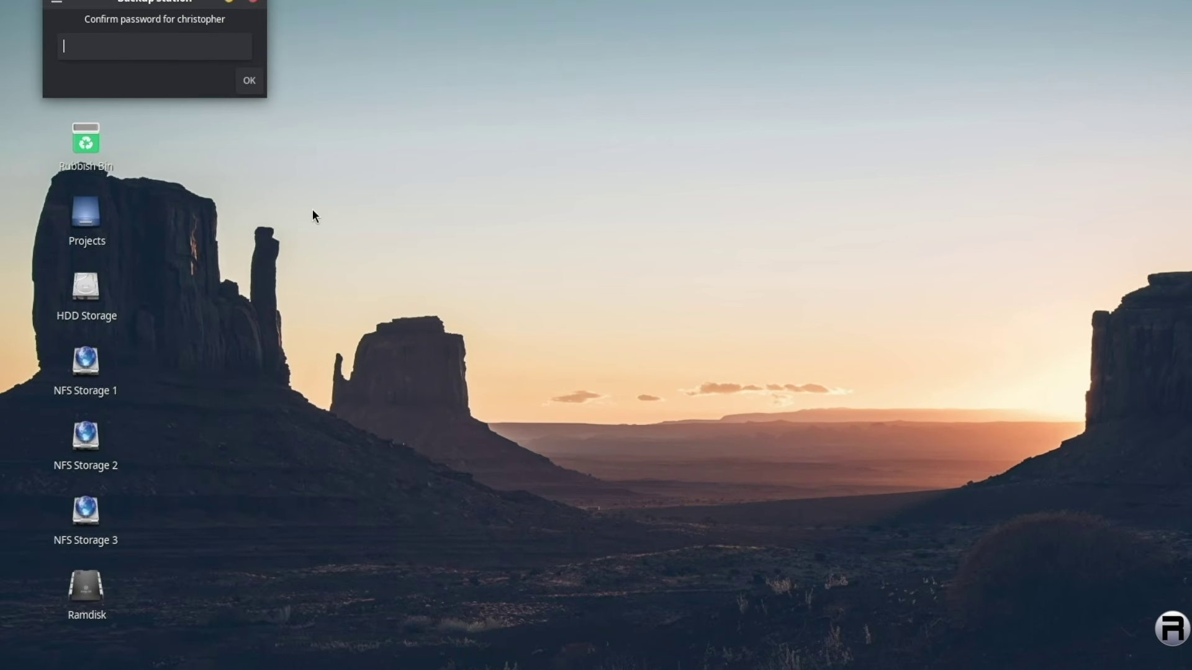
type("•••••••")
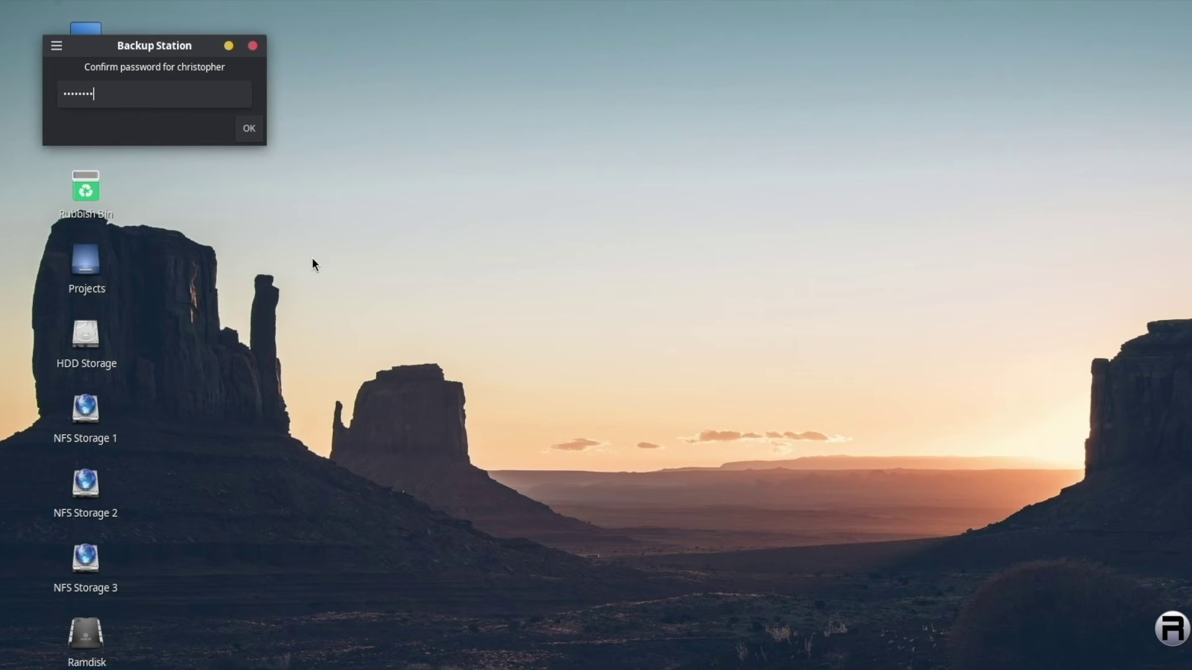
key("Return")
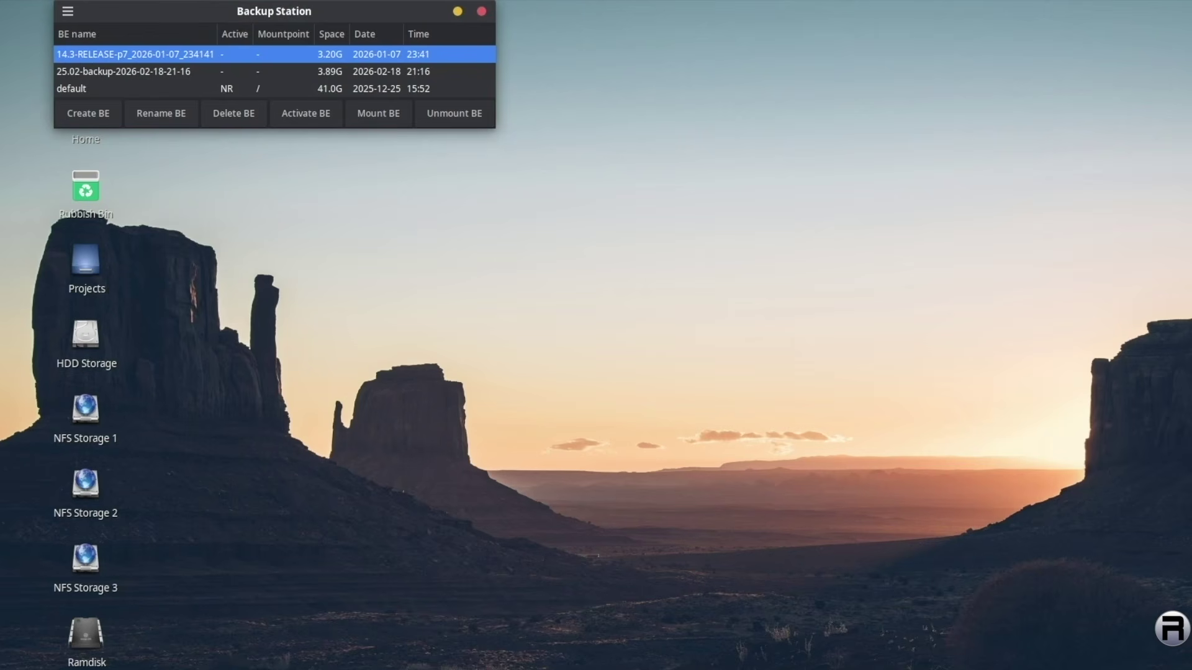
Open Software Station from the Administration applications and confirm with the account password.
left_click(22, 669)
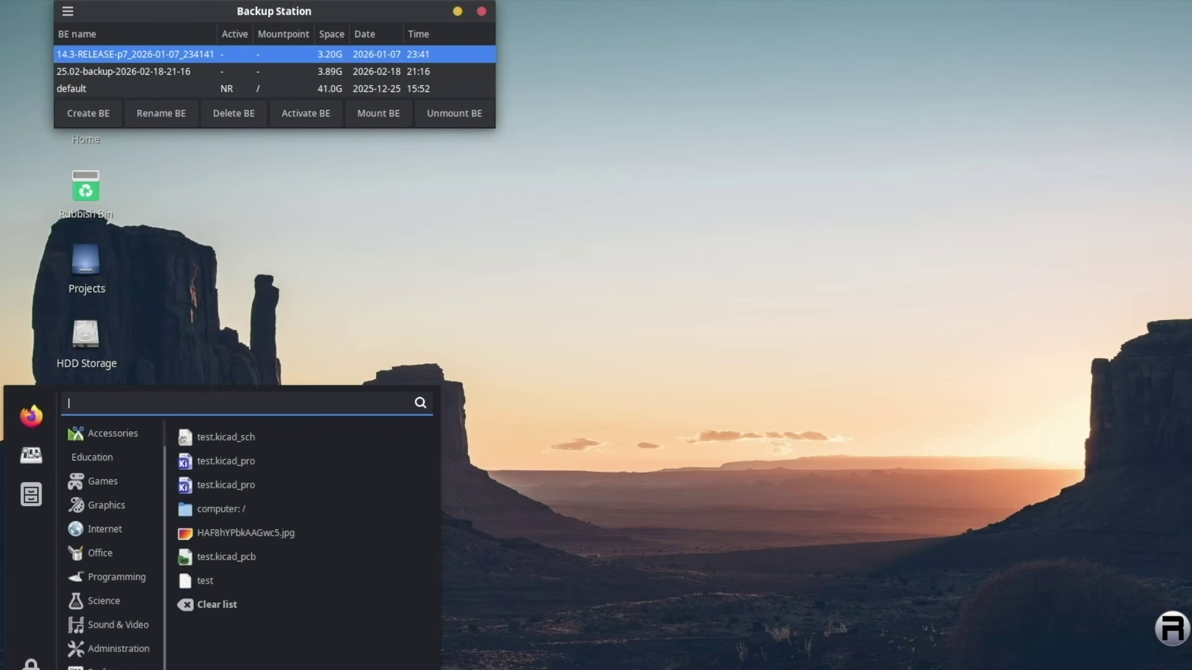
mouse_move(138, 646)
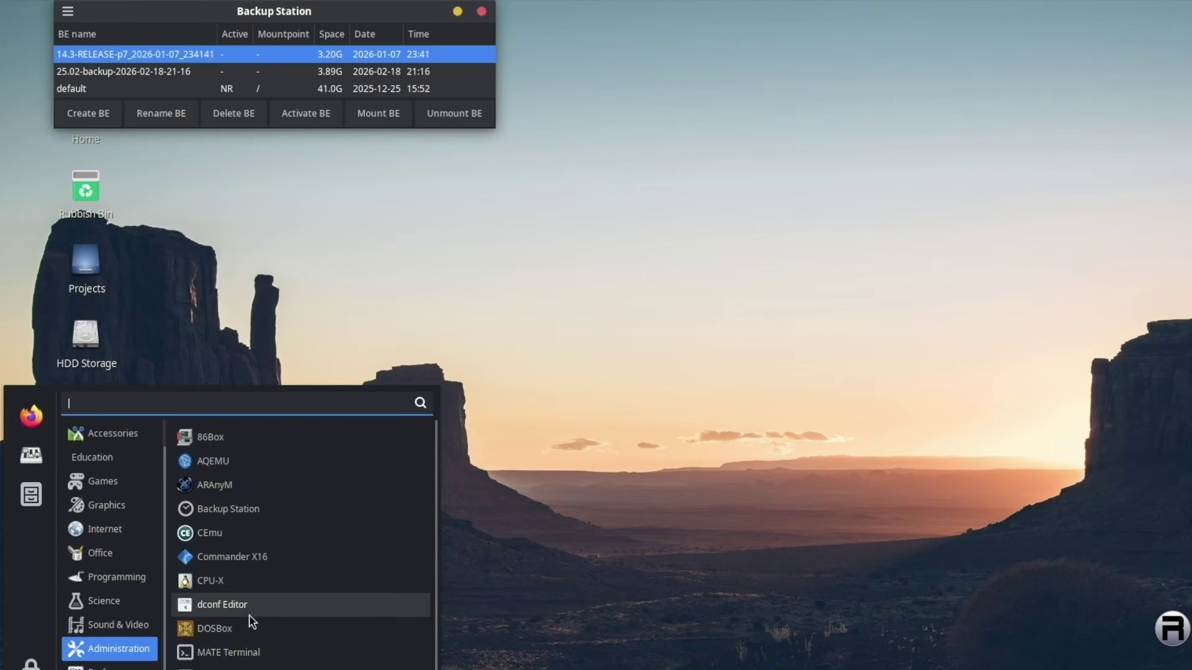
scroll(255, 611, "down", 3)
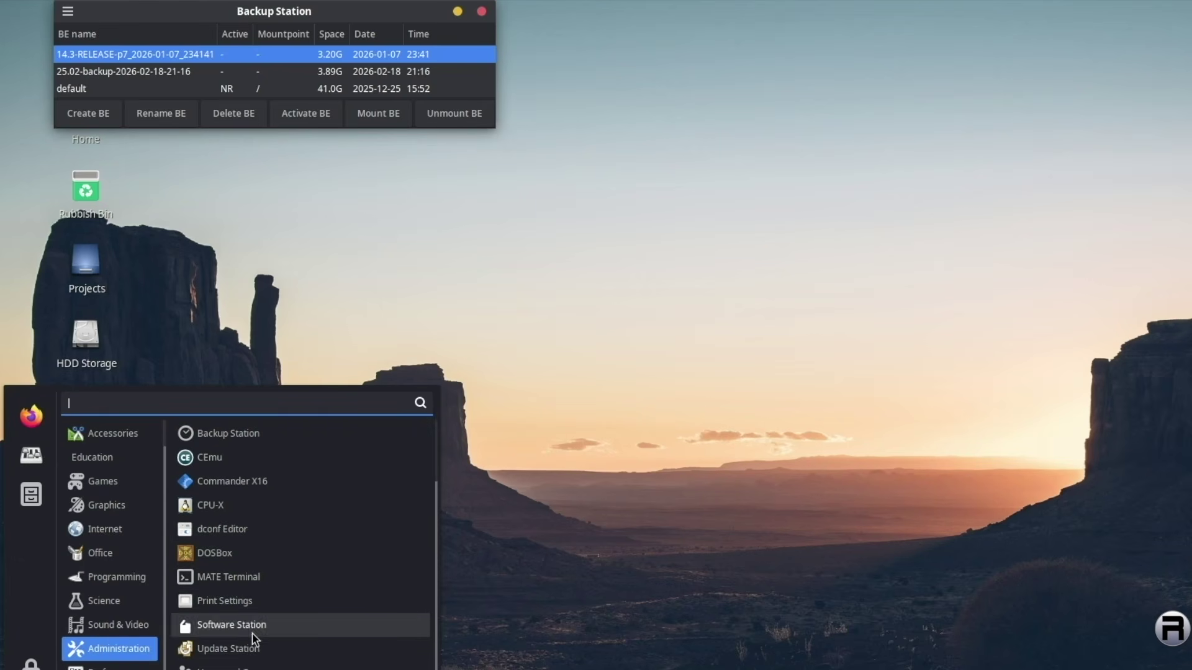
left_click(260, 624)
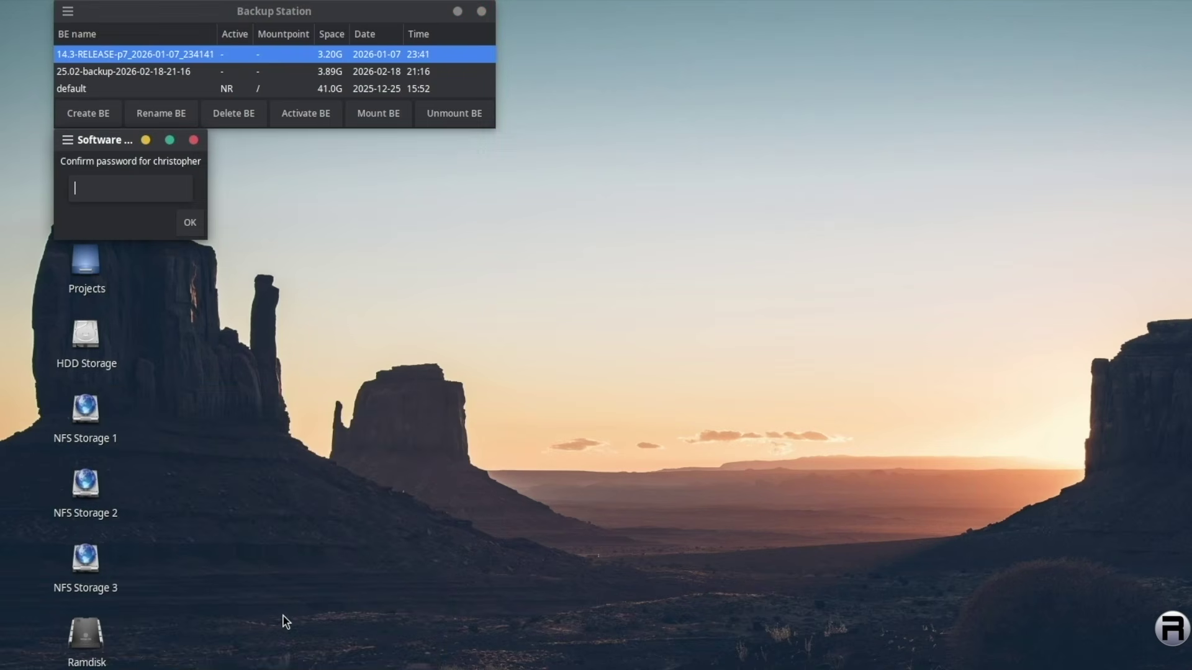
type("••••••")
key("Return")
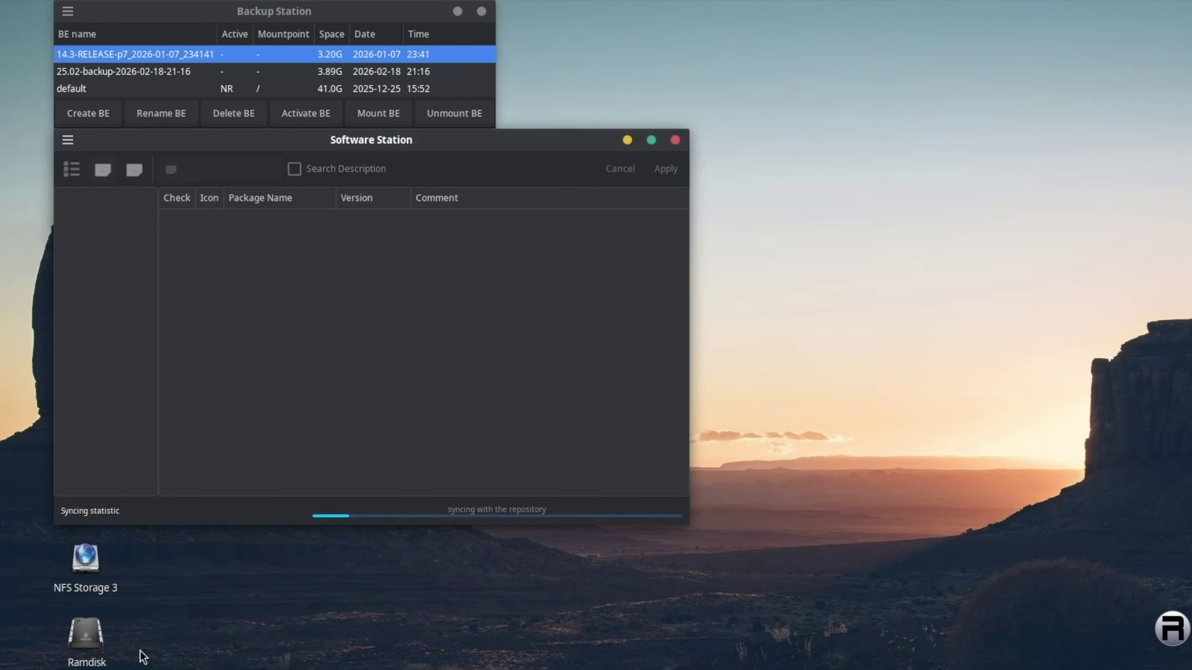
Check for system updates with Update Station and close its notice and the Software Station and Backup Station windows.
key("super")
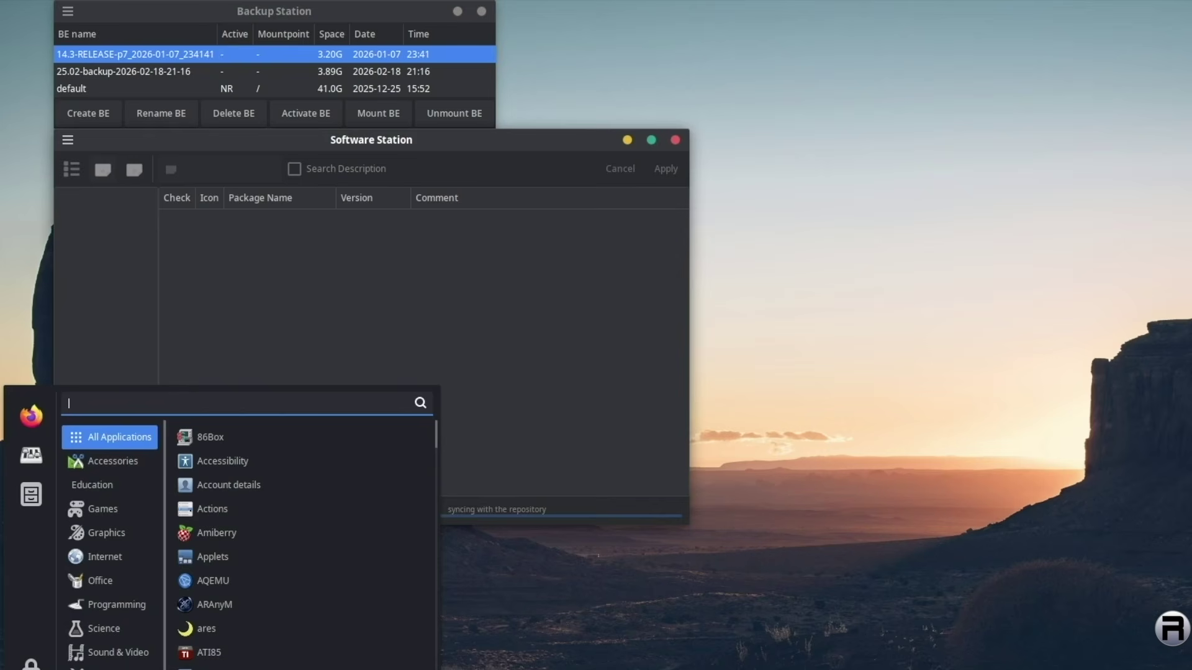
mouse_move(110, 668)
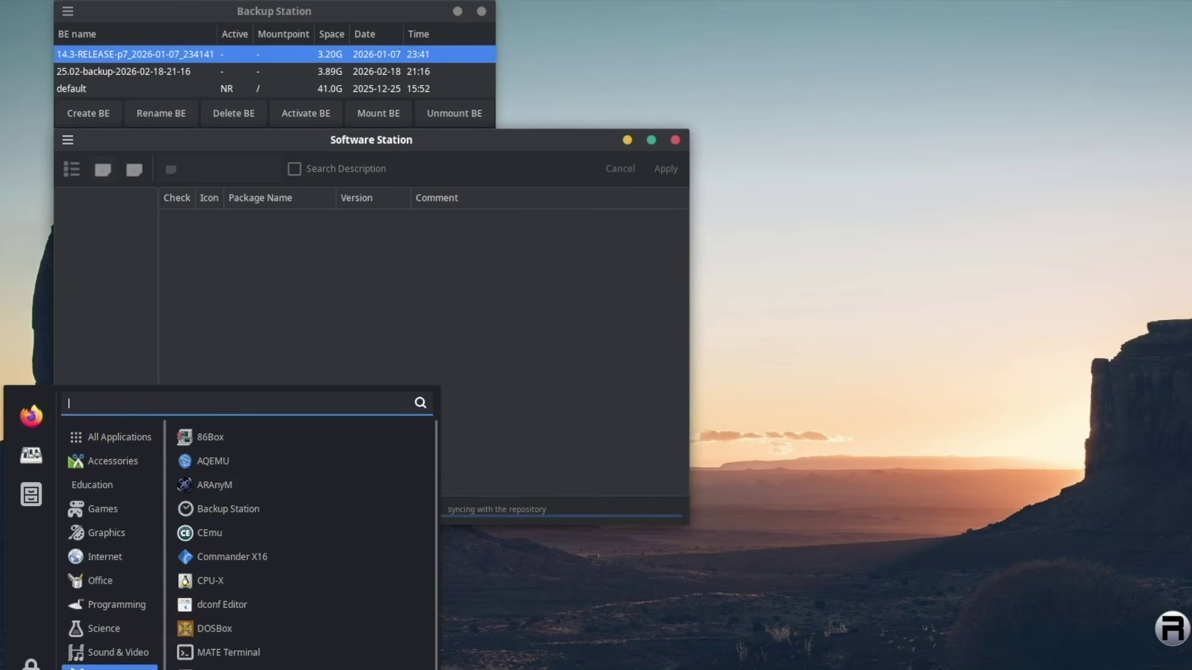
left_click(248, 669)
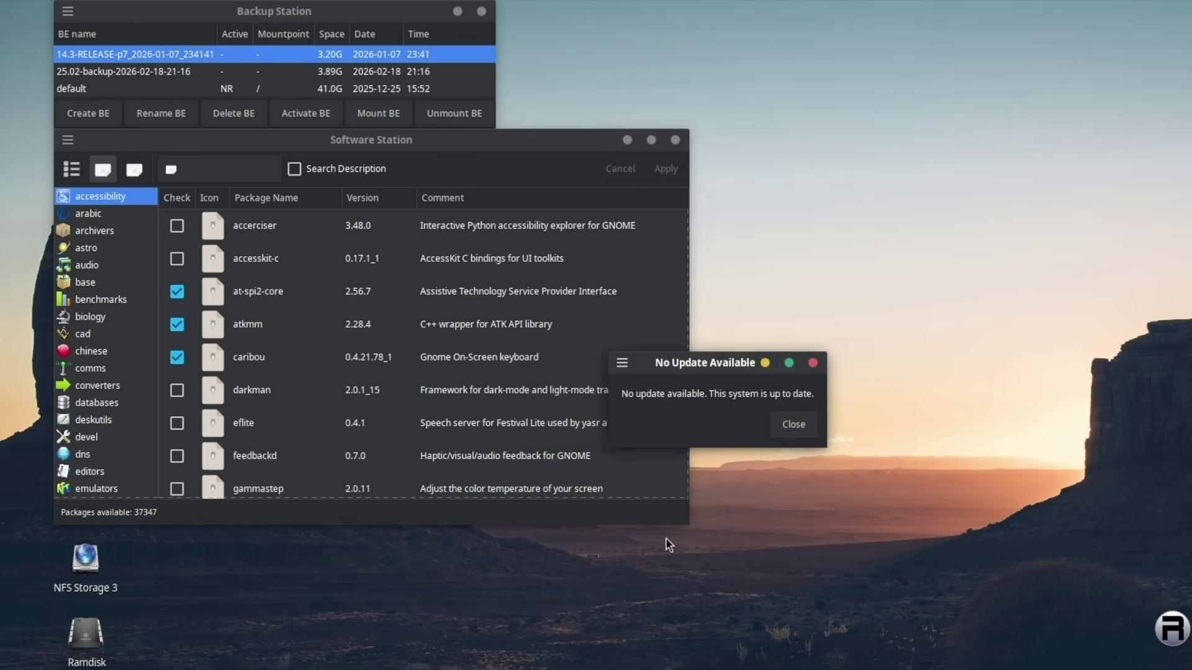
left_click(805, 424)
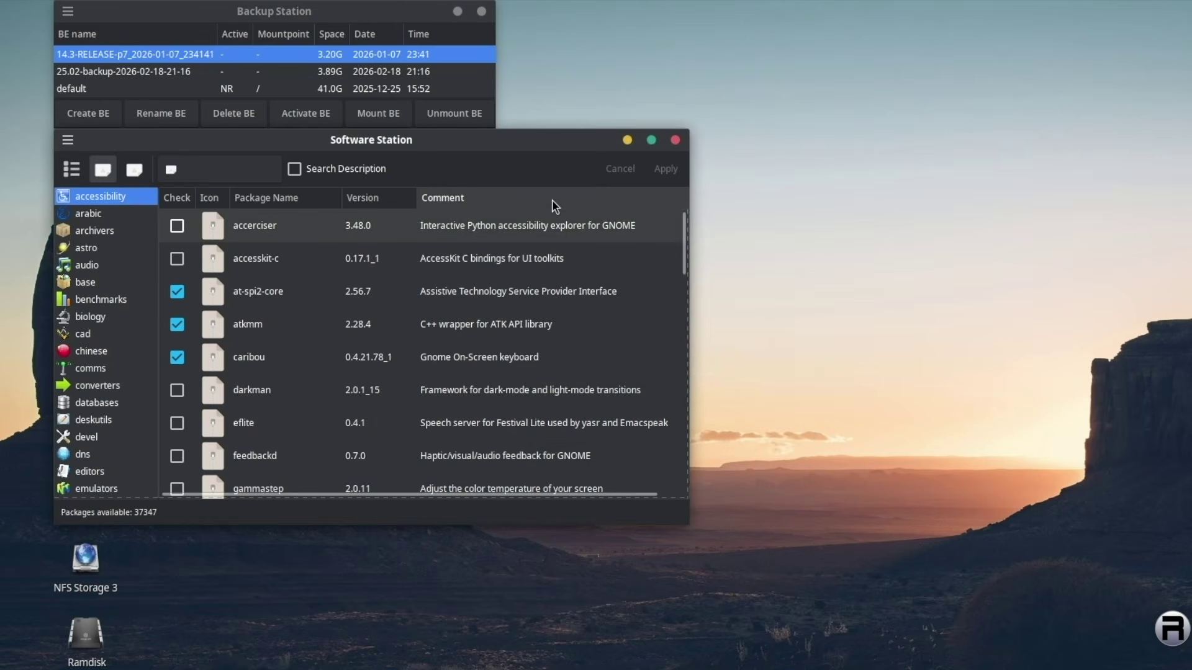
left_click(675, 141)
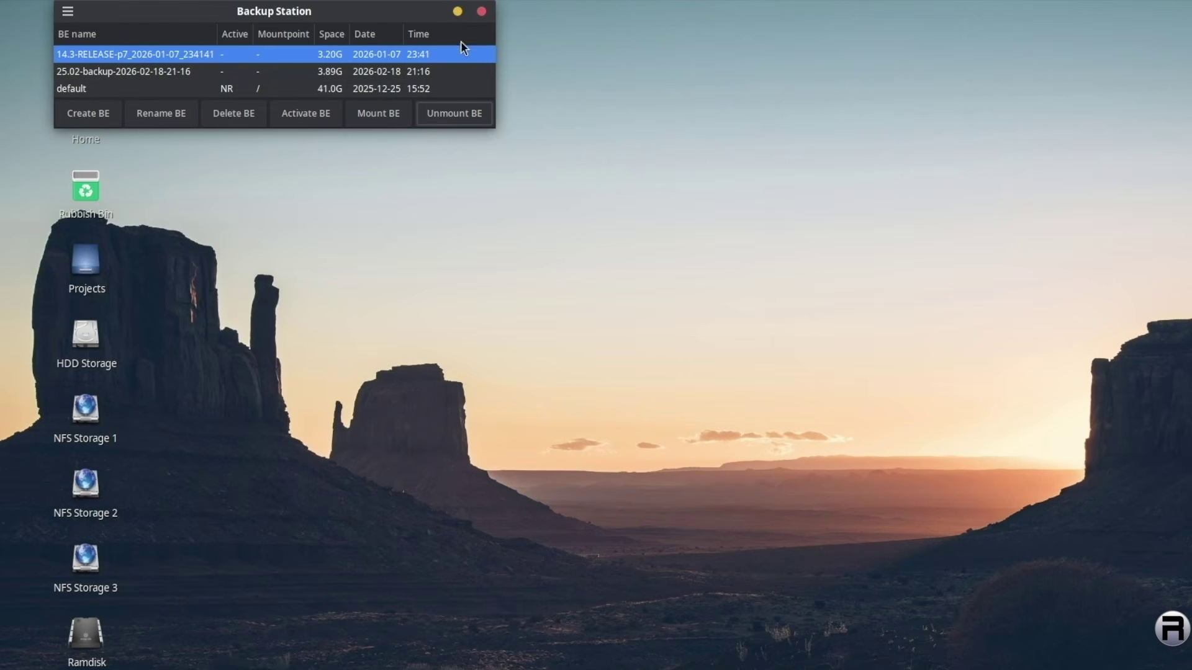
left_click(481, 11)
Try to move the Rubbish Bin to the desktop's lower right corner, and turn off Auto-arrange in the desktop layout settings.
left_click_drag(109, 211, 1191, 605)
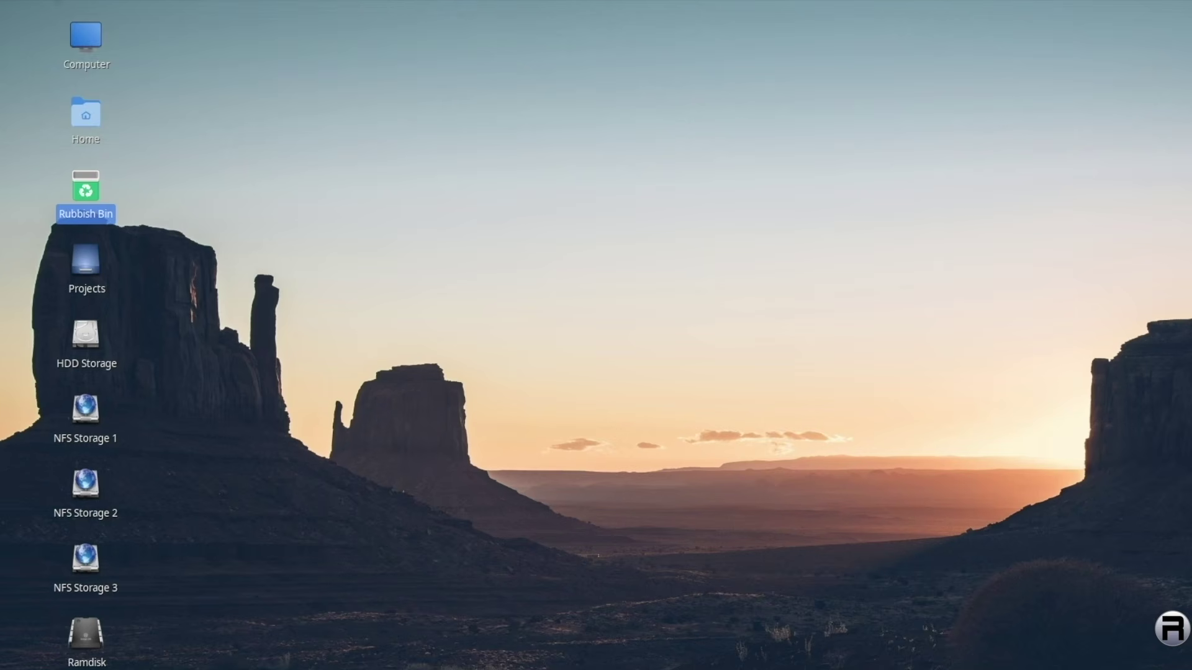
right_click(588, 206)
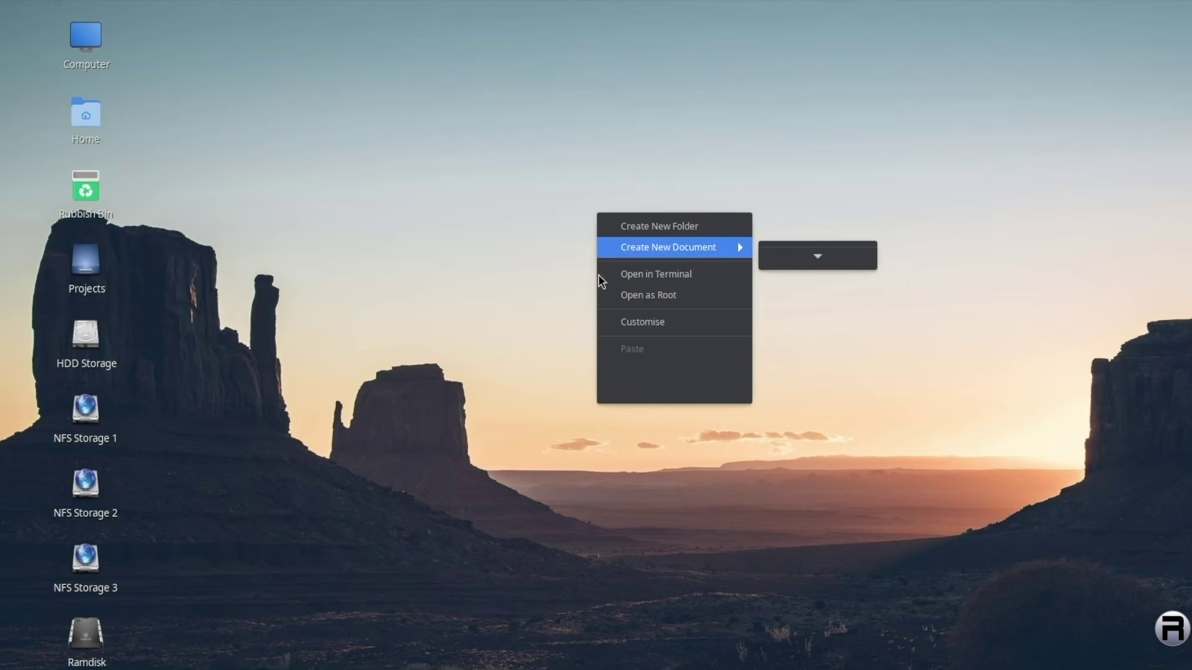
right_click(526, 271)
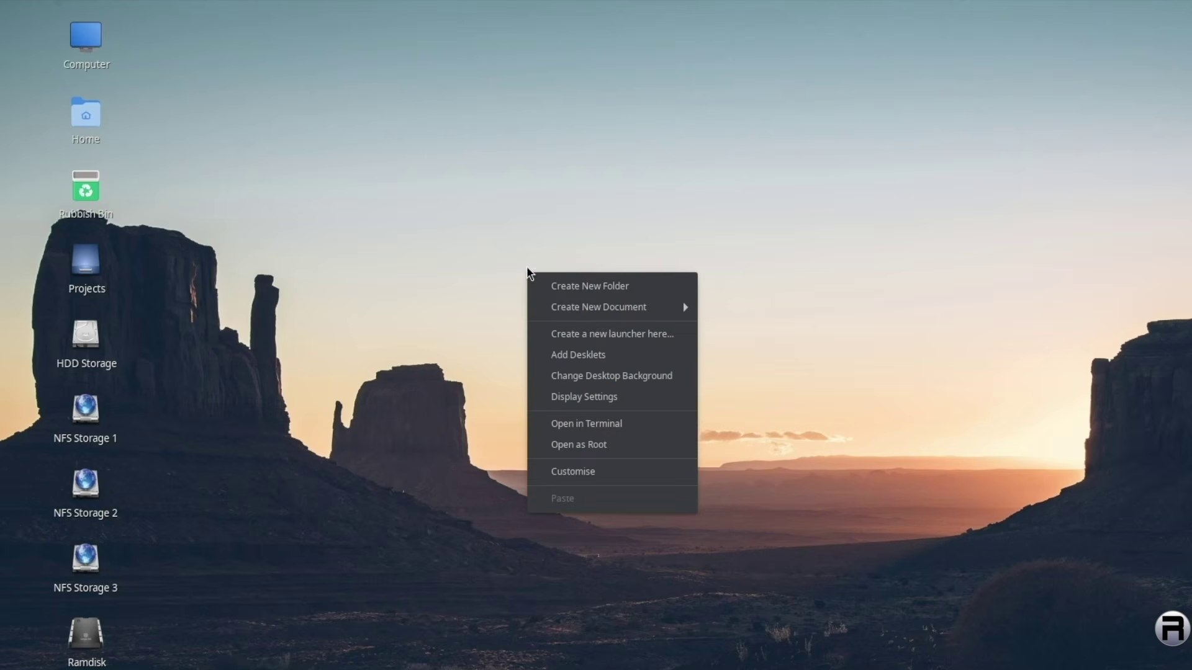
left_click(575, 473)
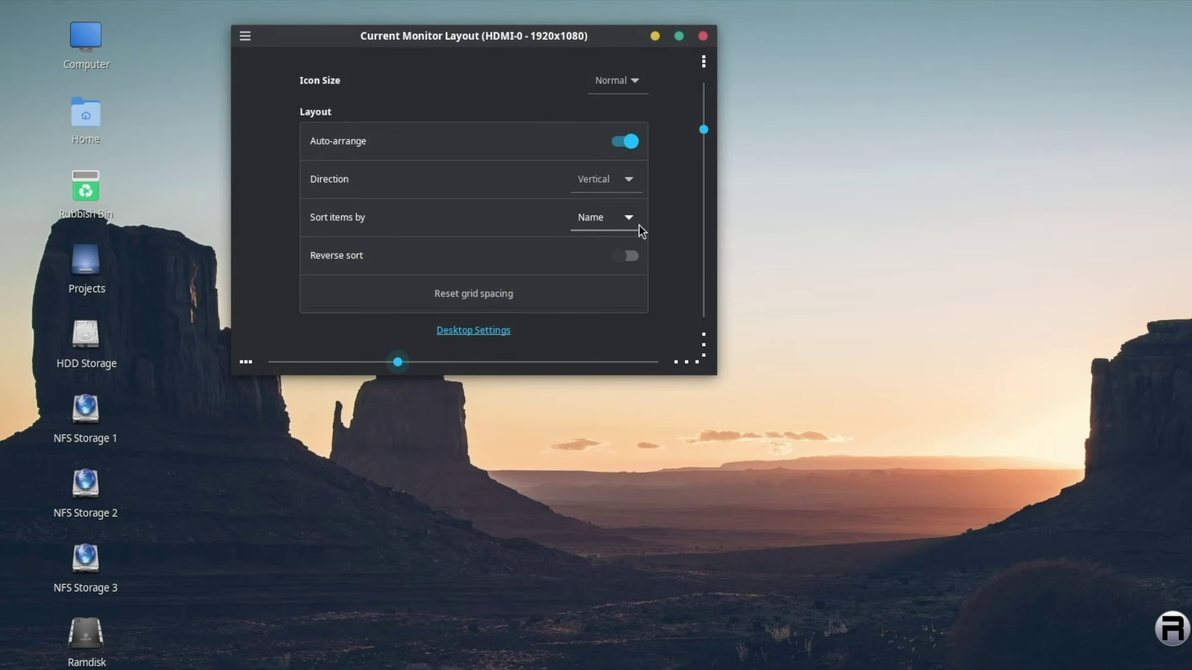
left_click(624, 142)
Set the desktop icon size to Large and close the monitor layout window.
left_click(616, 92)
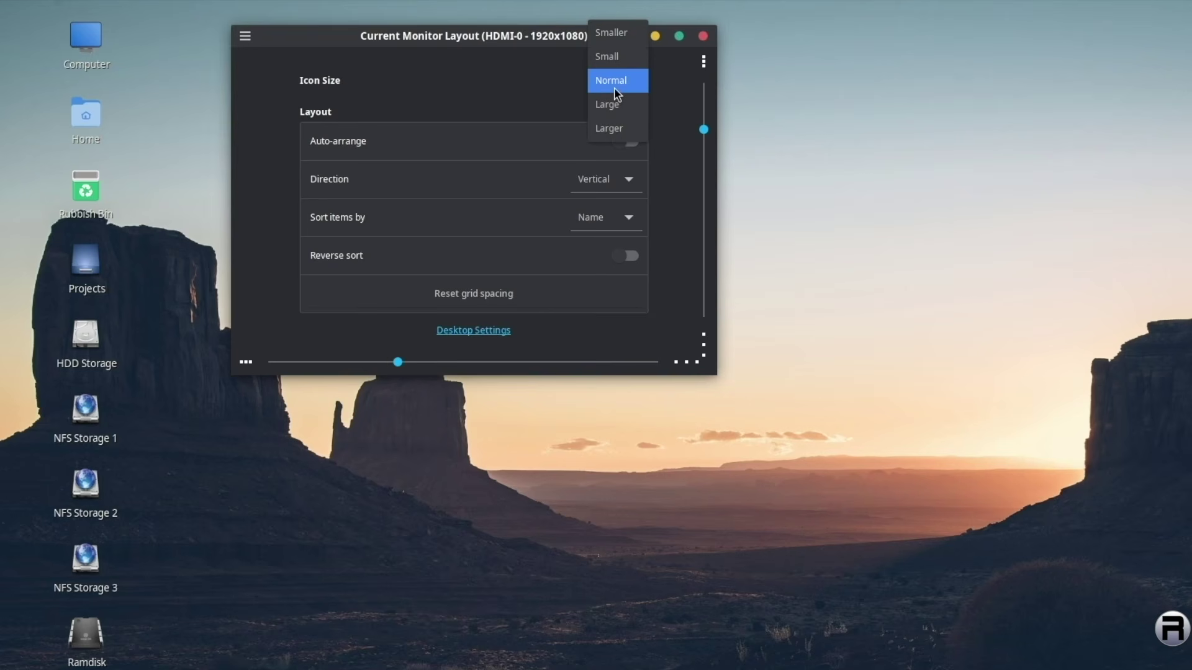
left_click(616, 105)
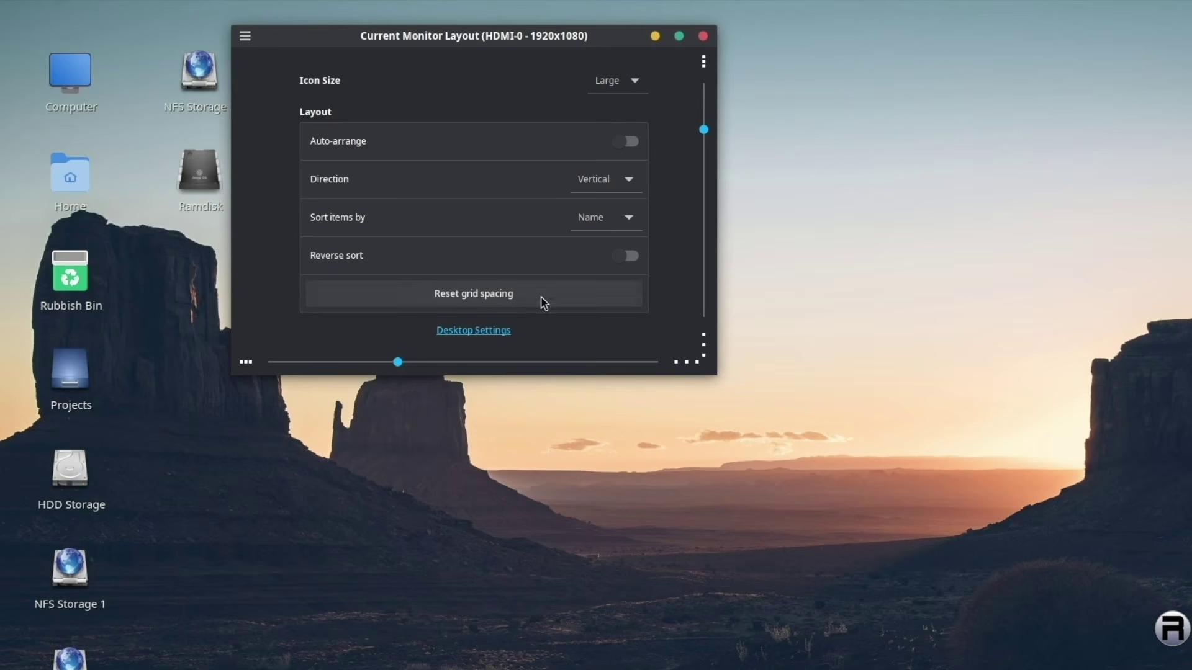
left_click(704, 38)
Rearrange the desktop icons: Rubbish Bin to the lower right corner, Projects into the second column, Ramdisk under Home, and HDD Storage below Ramdisk.
left_click_drag(69, 276, 1105, 588)
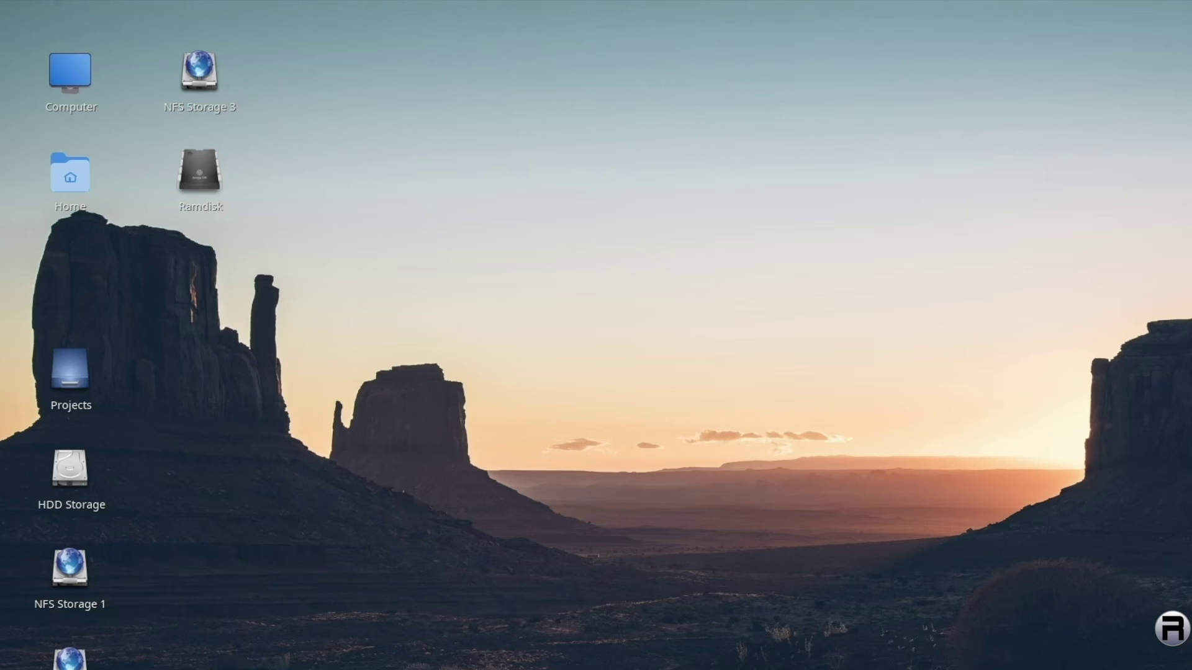
left_click(65, 166)
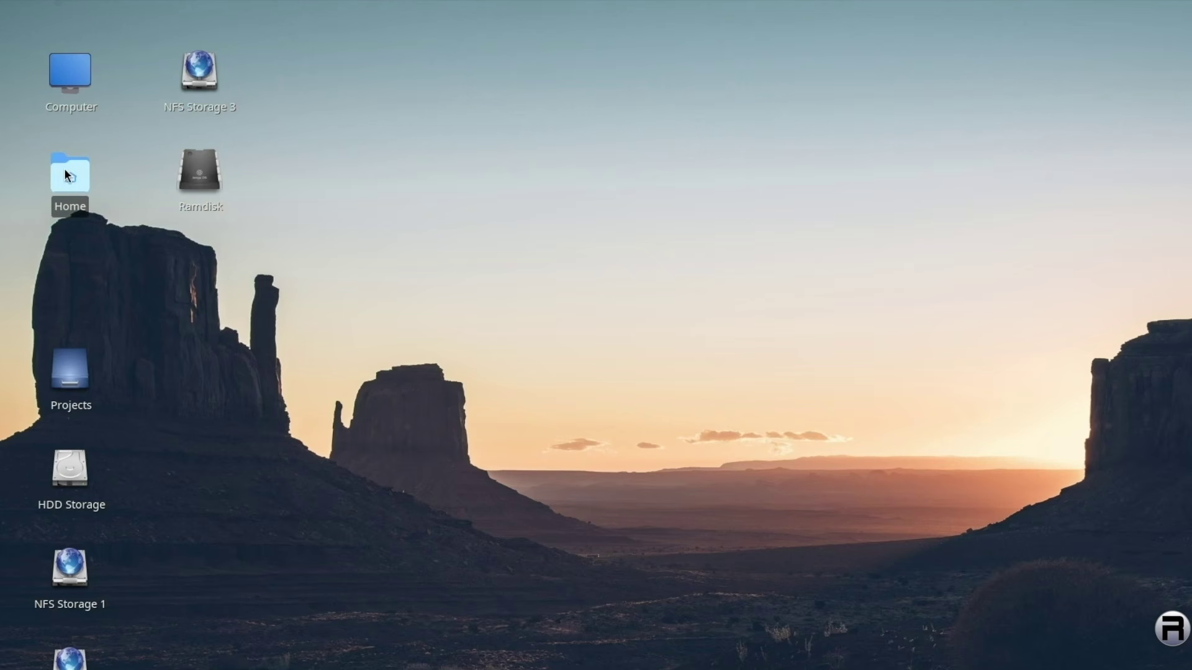
left_click(172, 143)
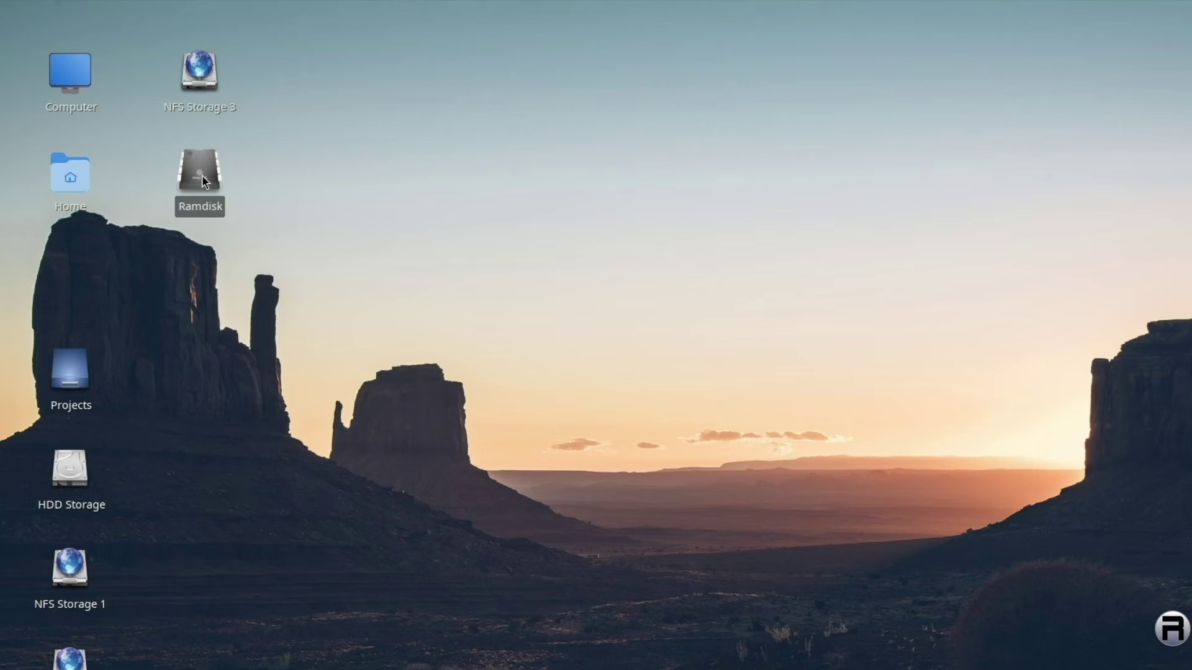
left_click_drag(74, 367, 200, 659)
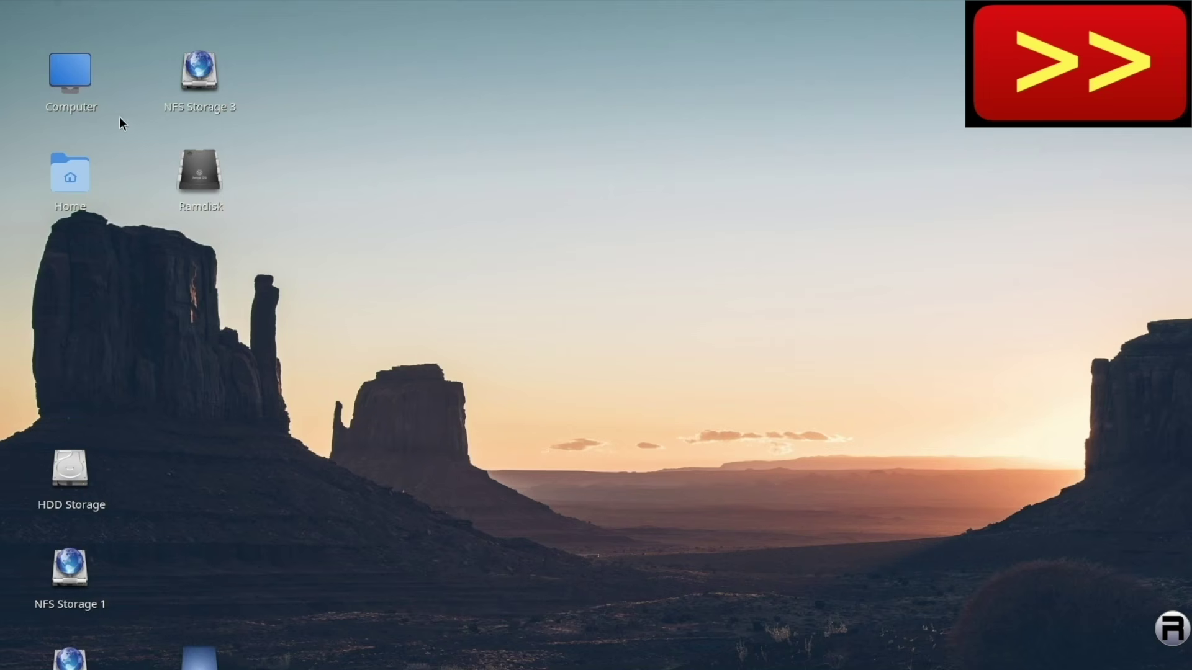
left_click_drag(197, 175, 69, 271)
left_click_drag(70, 470, 69, 370)
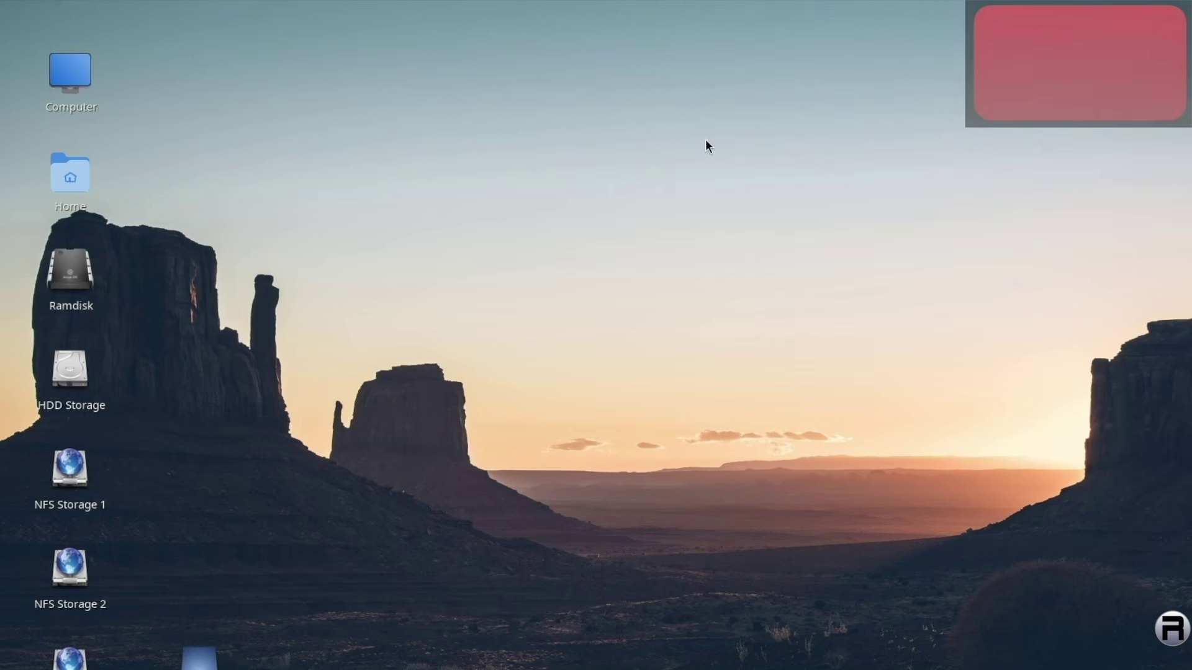
Reopen the desktop layout settings and set the icon size to Normal.
right_click(690, 169)
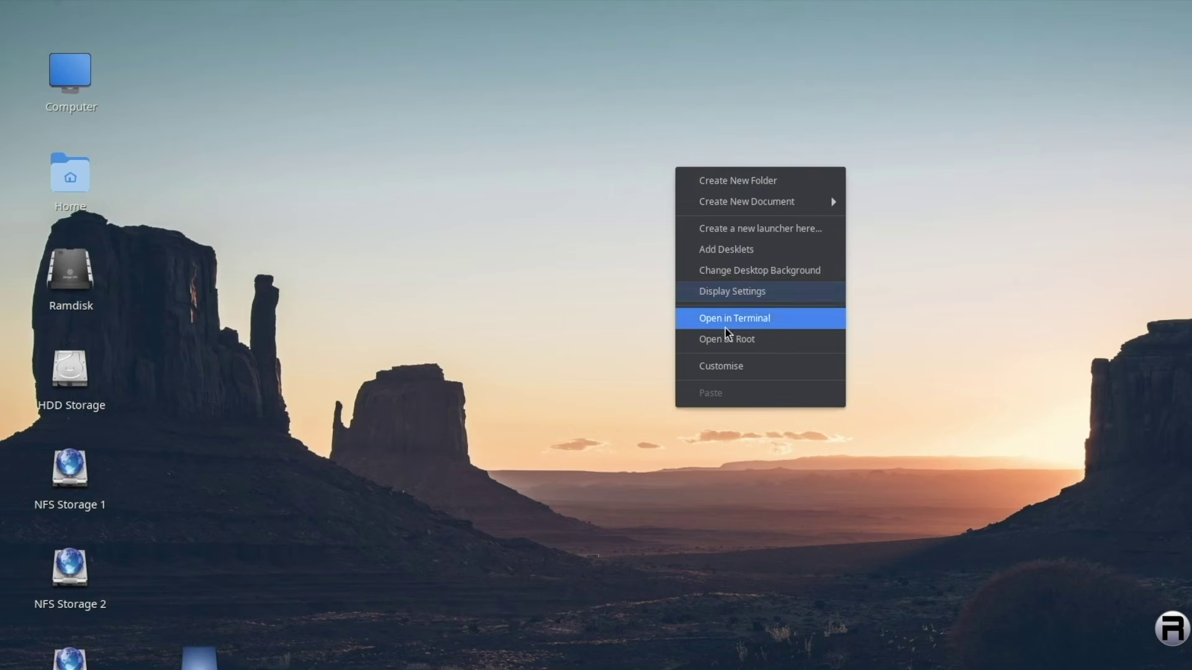
left_click(738, 366)
left_click(633, 80)
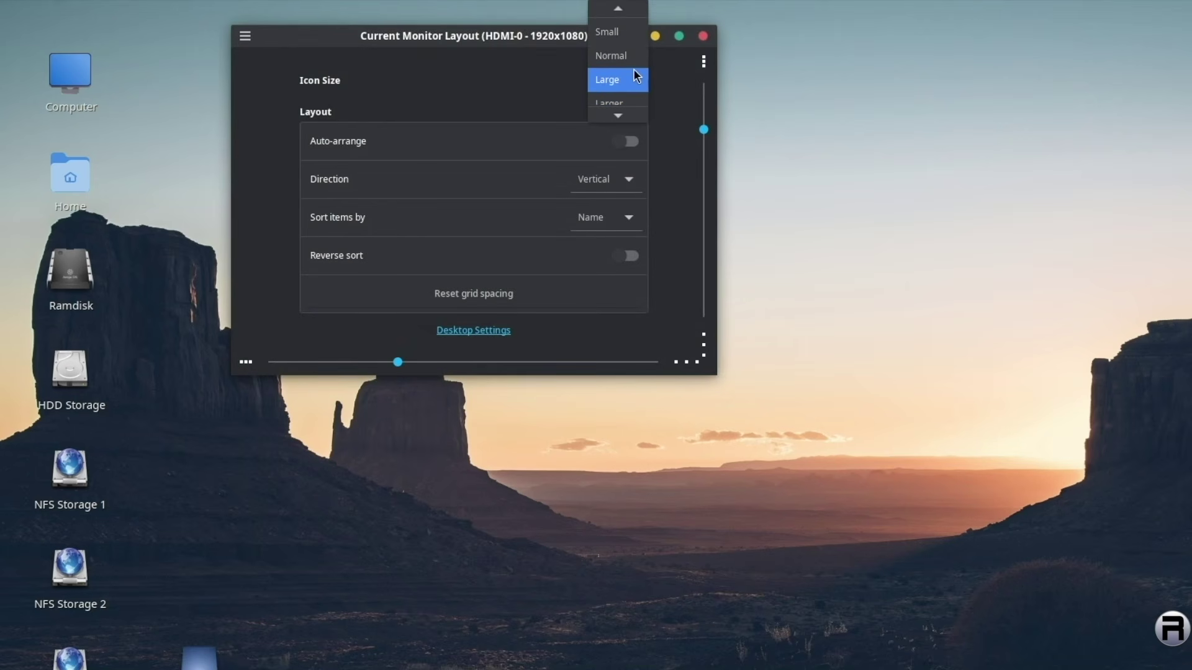
left_click(634, 58)
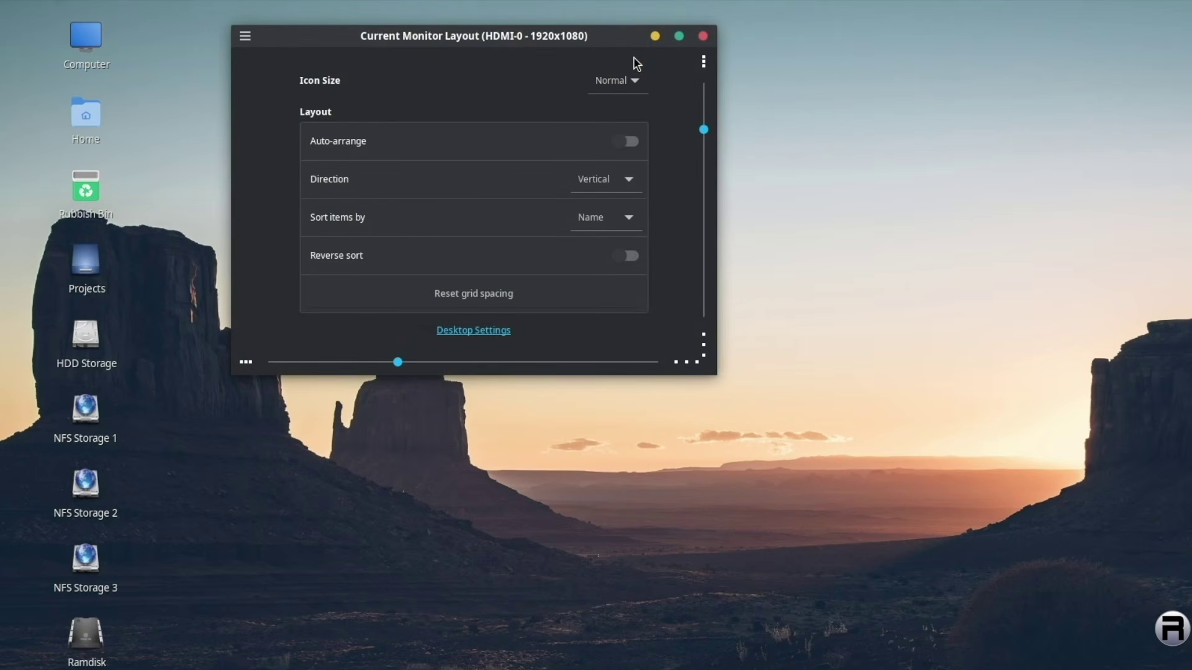
Reset the desktop grid spacing and try switching Reverse sort on and back off.
left_click(371, 465)
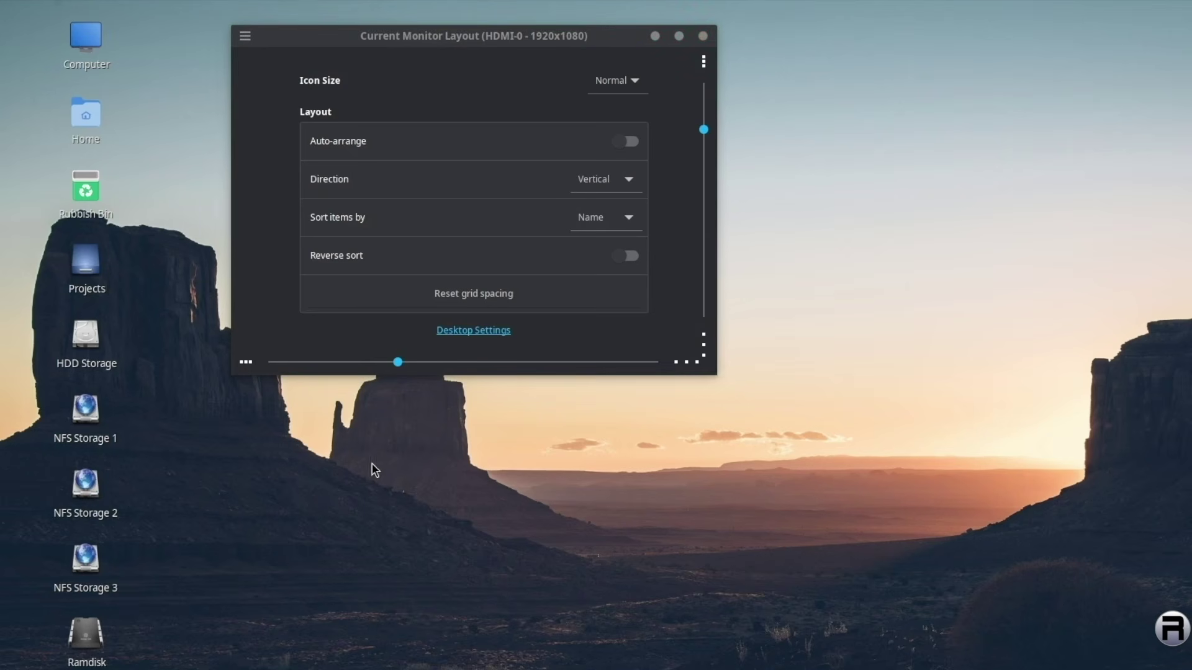
left_click(492, 300)
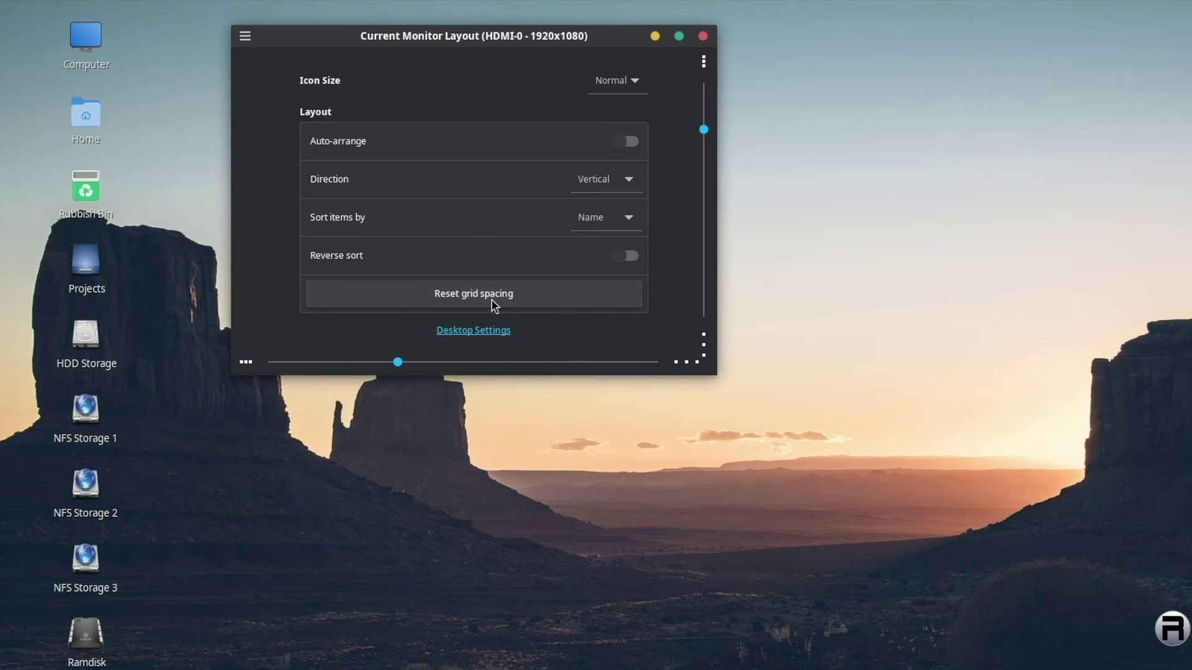
left_click(624, 256)
left_click(627, 255)
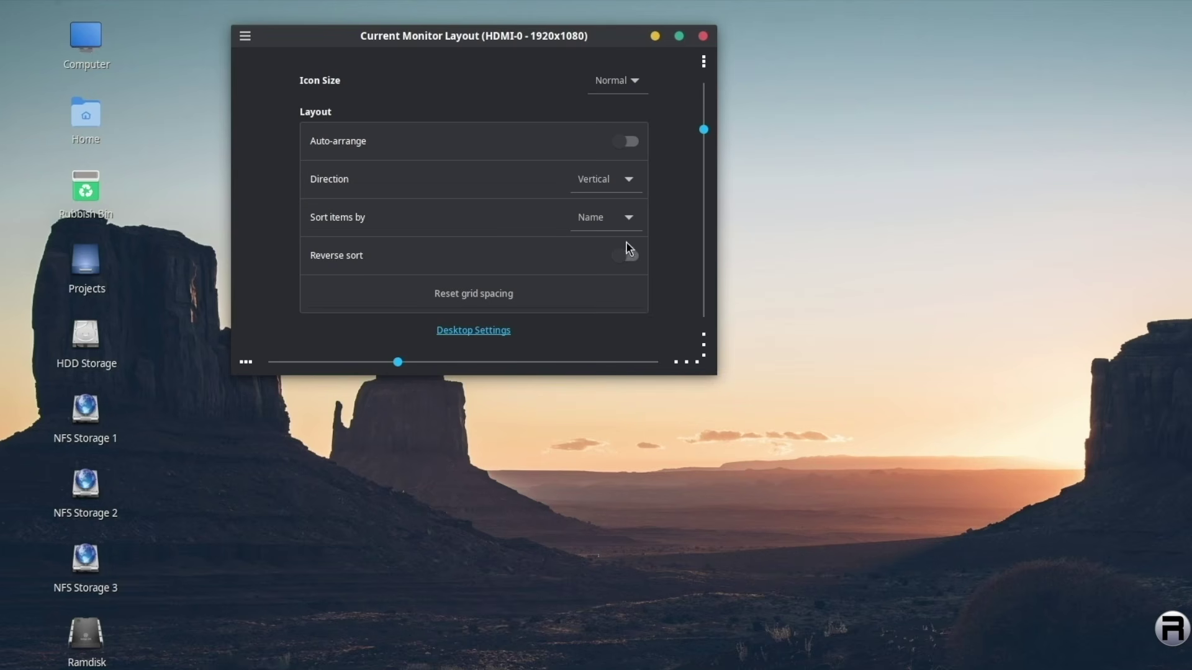
Try the widest vertical grid spacing for the desktop icons, and tighten it to slightly below the default spacing.
left_click_drag(708, 132, 693, 382)
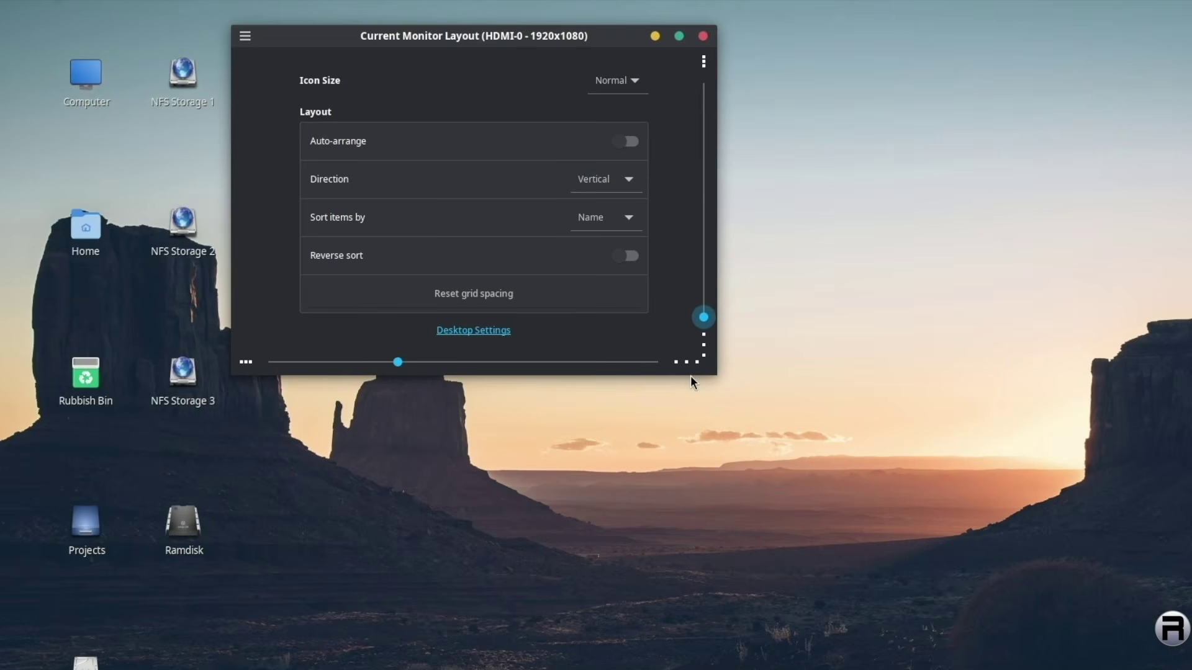
left_click_drag(703, 318, 696, 113)
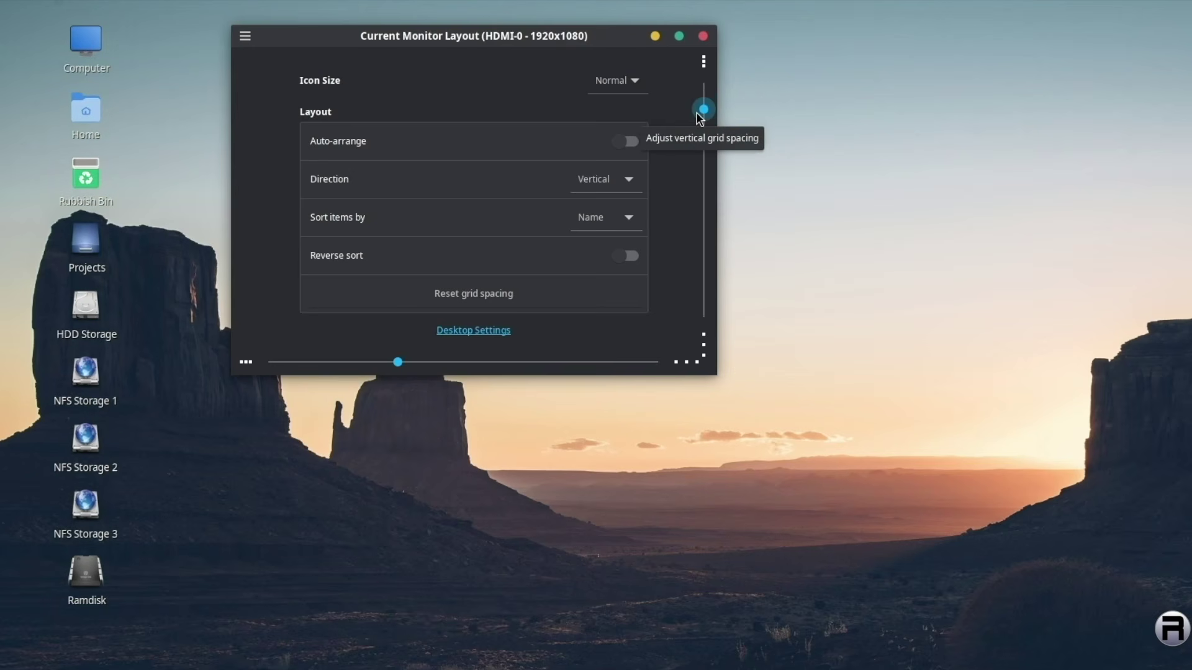
Close the desktop layout settings and add LibreOffice Writer from the Office applications to the panel.
left_click(704, 36)
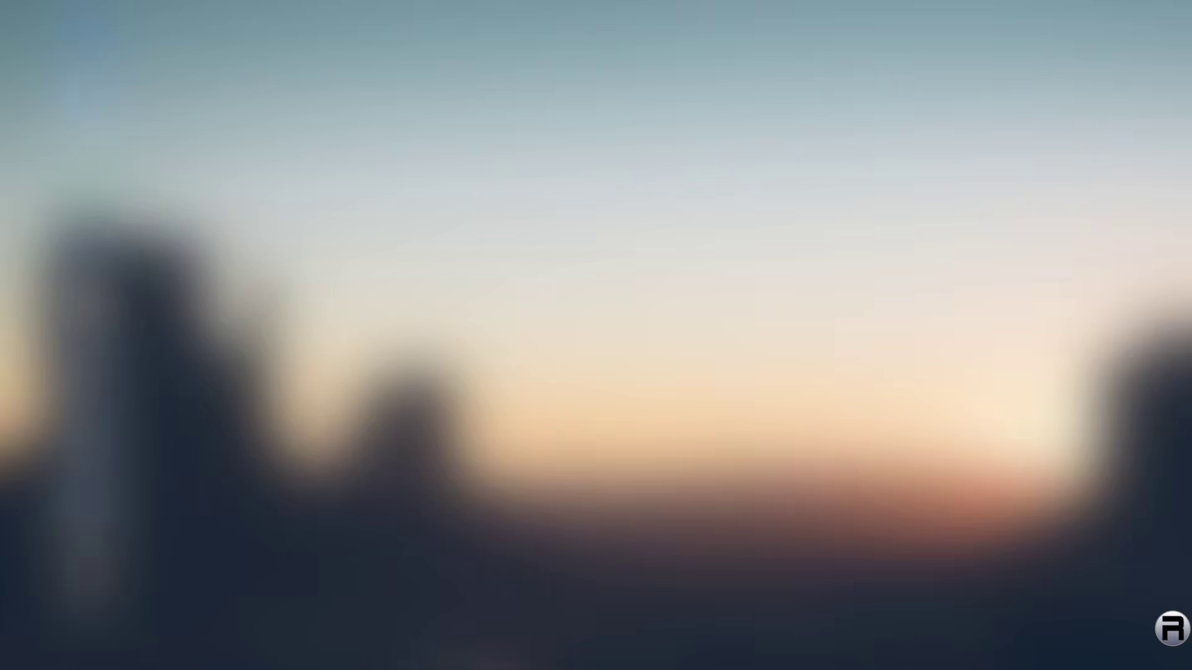
key("super")
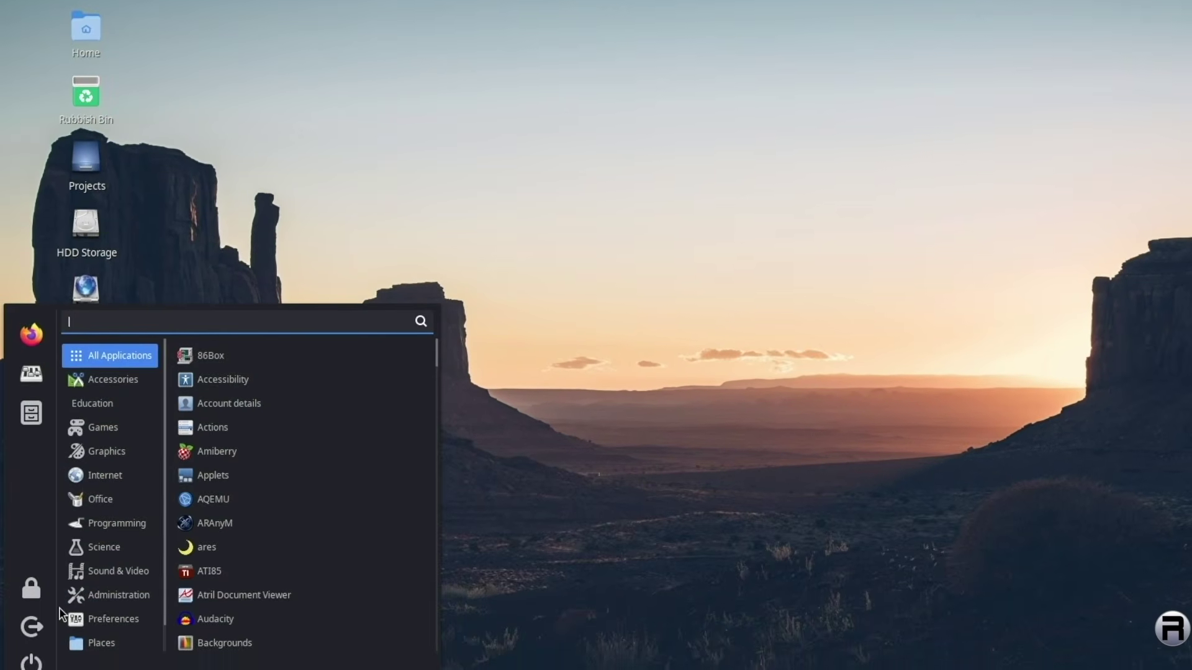
left_click(106, 472)
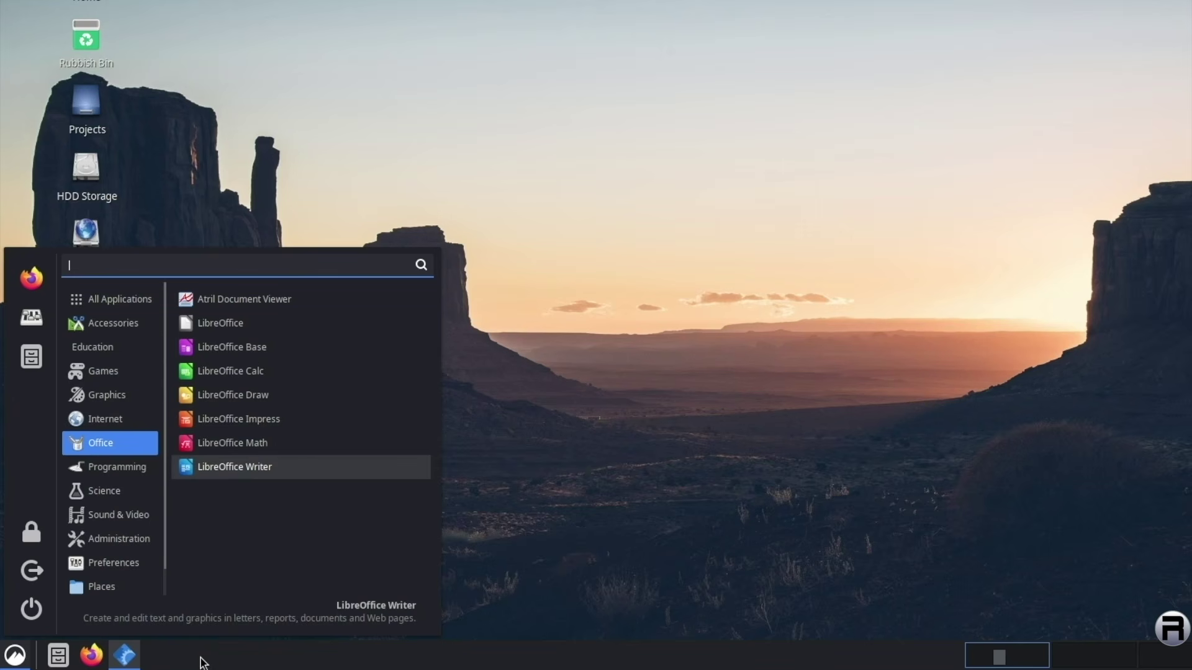
right_click(222, 468)
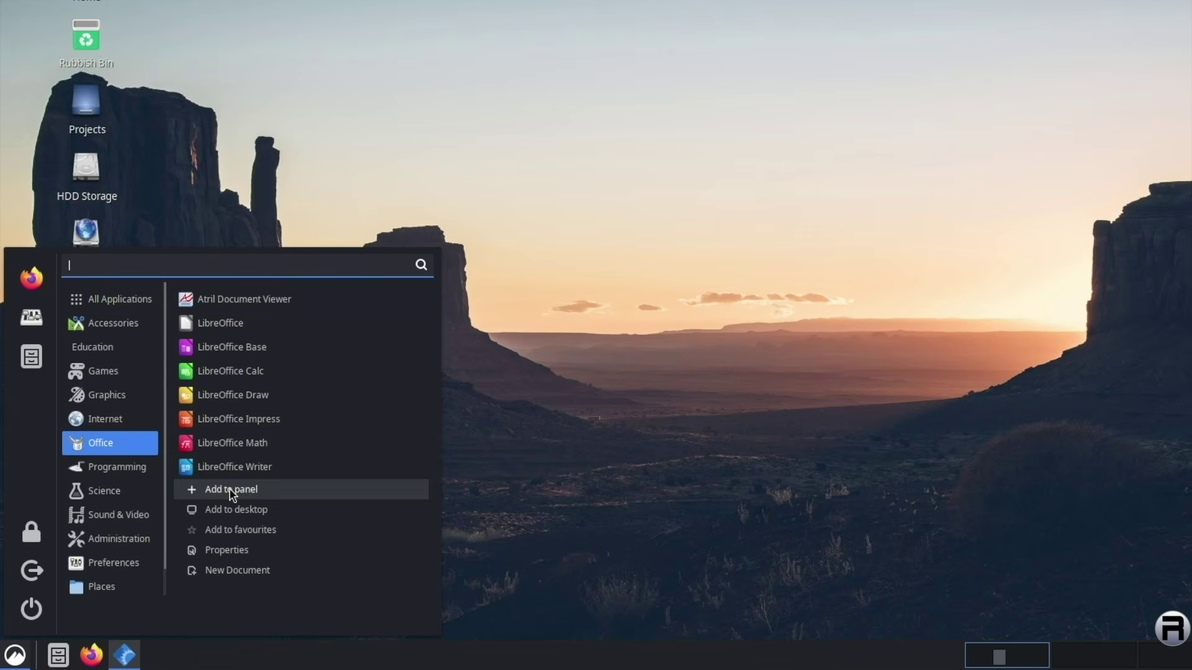
left_click(230, 492)
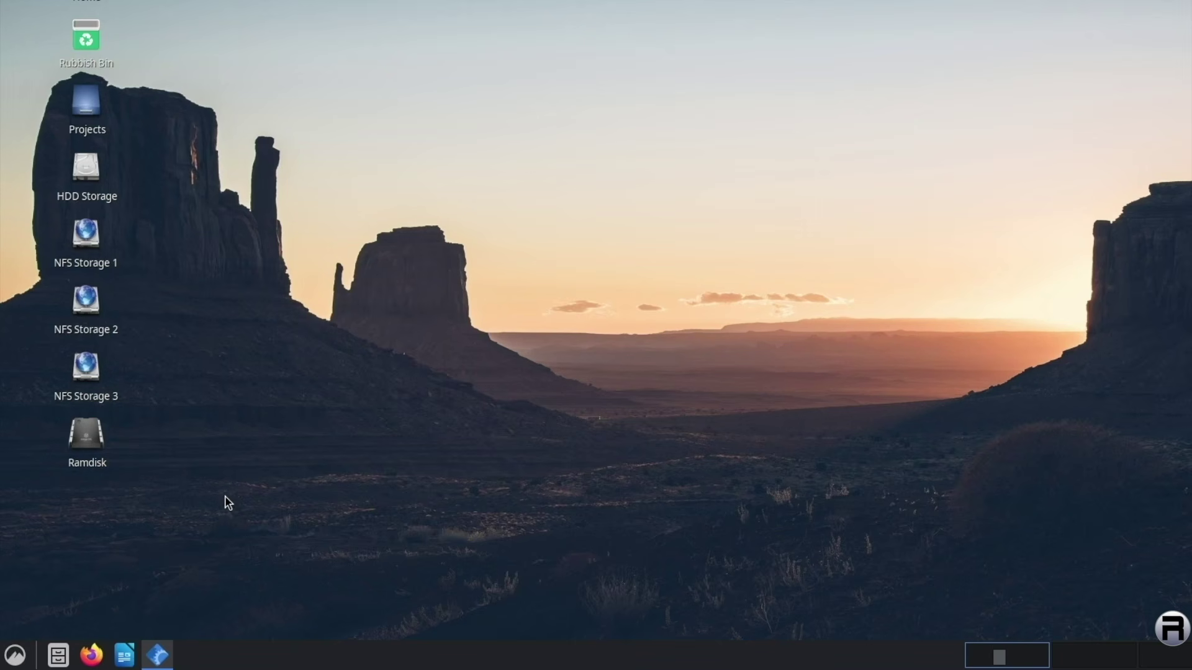
Launch LibreOffice Writer, write "Hello!" in the blank document and format it in the Lobster font at 96 pt.
left_click(124, 655)
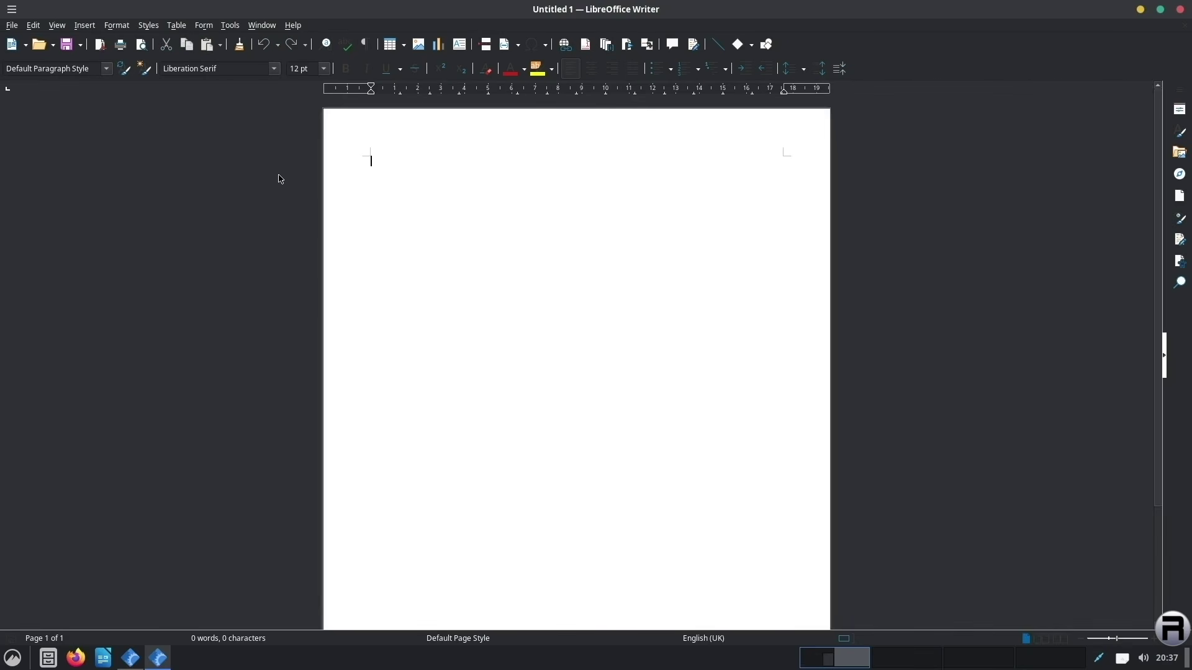
type("Hello!")
key("ctrl+a")
left_click(324, 69)
left_click(304, 345)
left_click(273, 68)
scroll(248, 248, "down", 10)
left_click(205, 298)
left_click(416, 293)
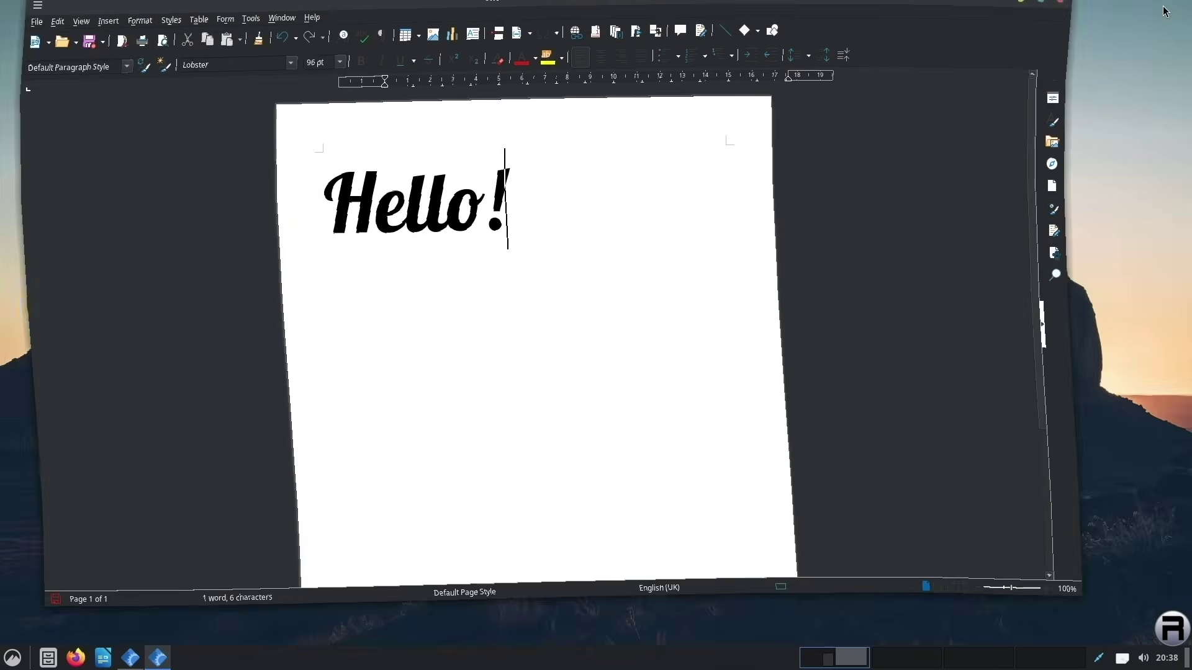
Restore the Writer window from its maximized state and place it in the upper right area of the desktop.
left_click(1160, 9)
left_click_drag(1100, 7, 606, 113)
left_click_drag(513, 121, 1076, 27)
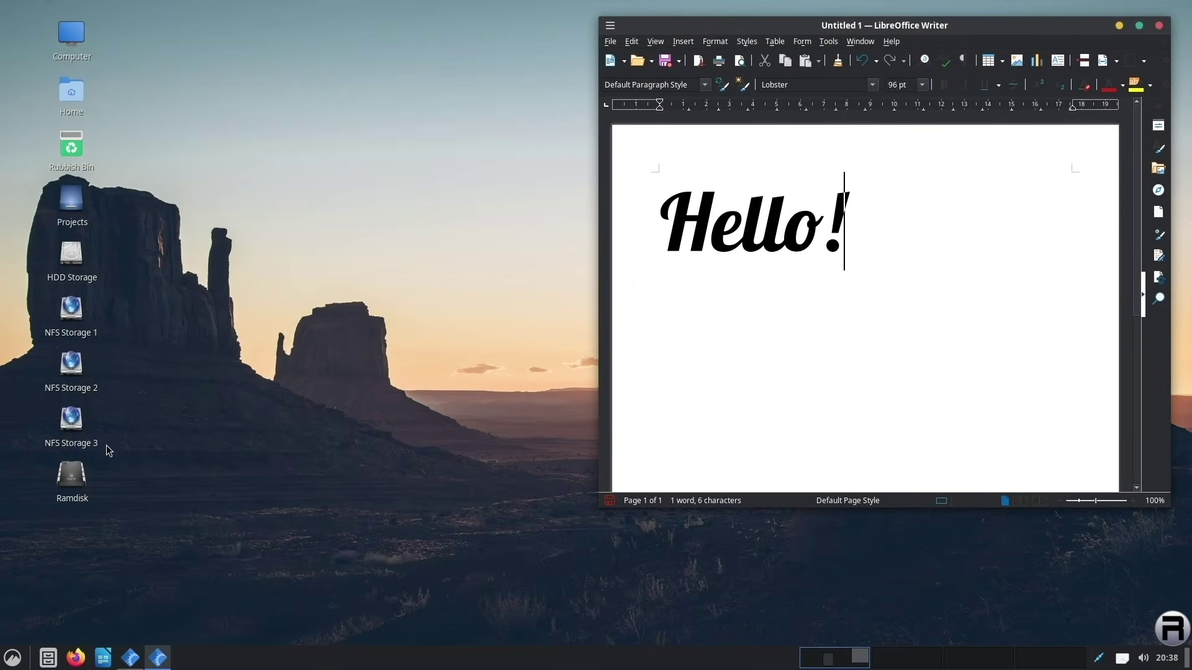
Launch FractGen from the Graphics applications.
left_click(13, 657)
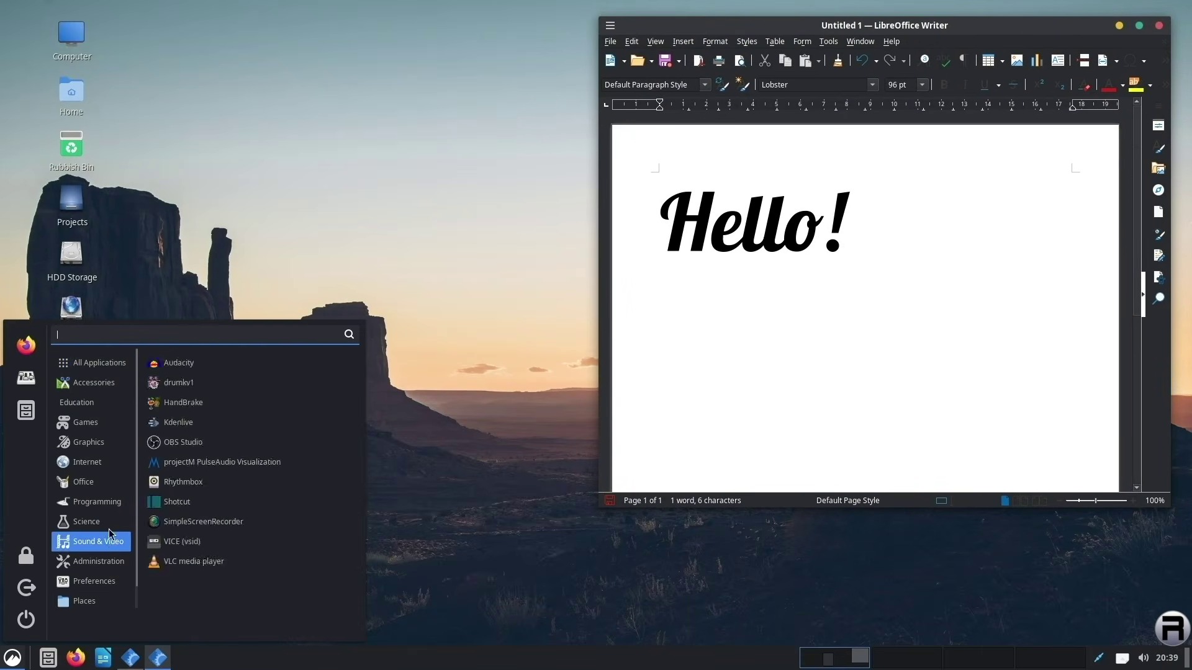
mouse_move(104, 487)
mouse_move(109, 444)
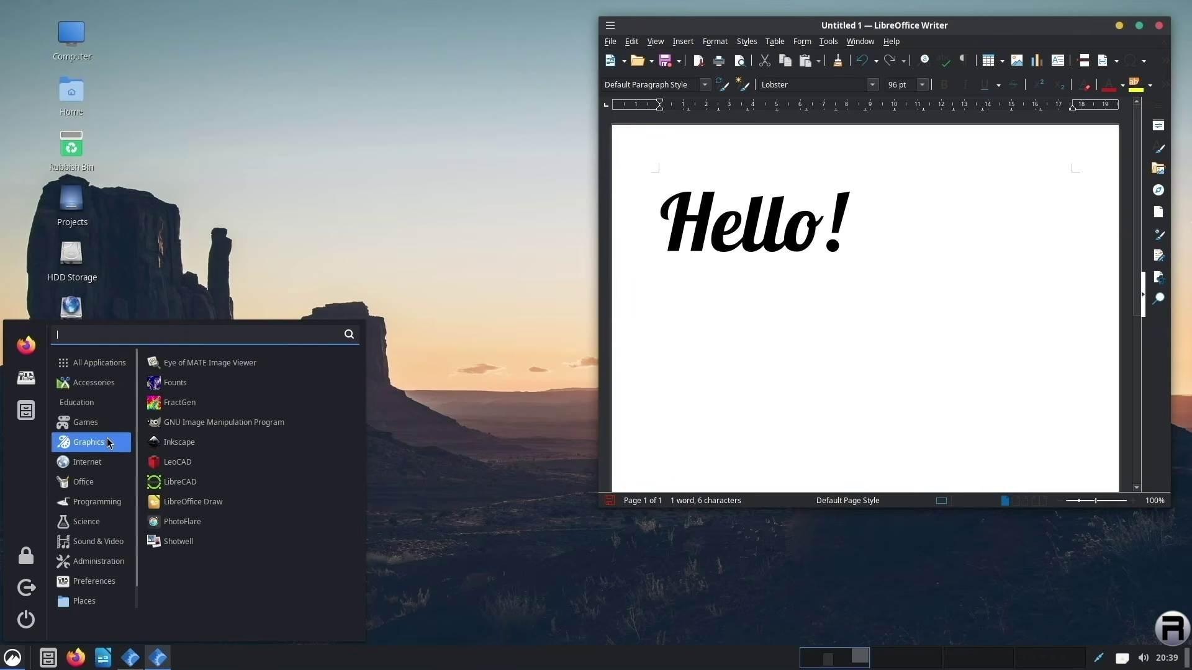
left_click(198, 403)
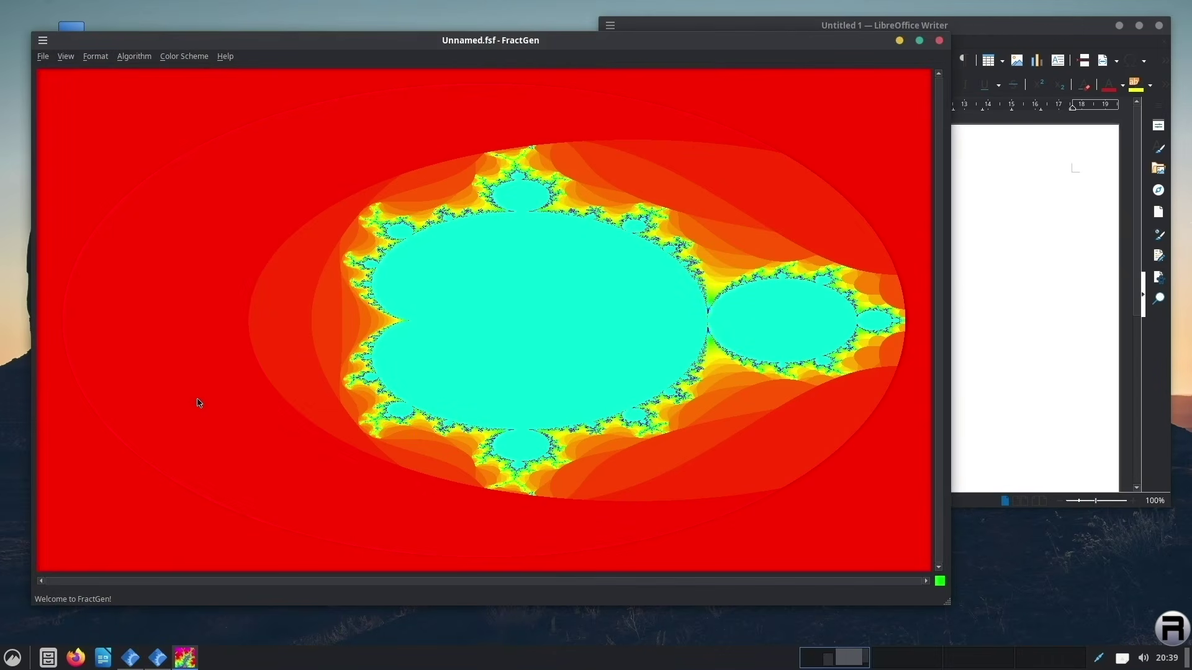
left_click_drag(299, 134, 712, 470)
left_click(480, 326)
left_click(178, 58)
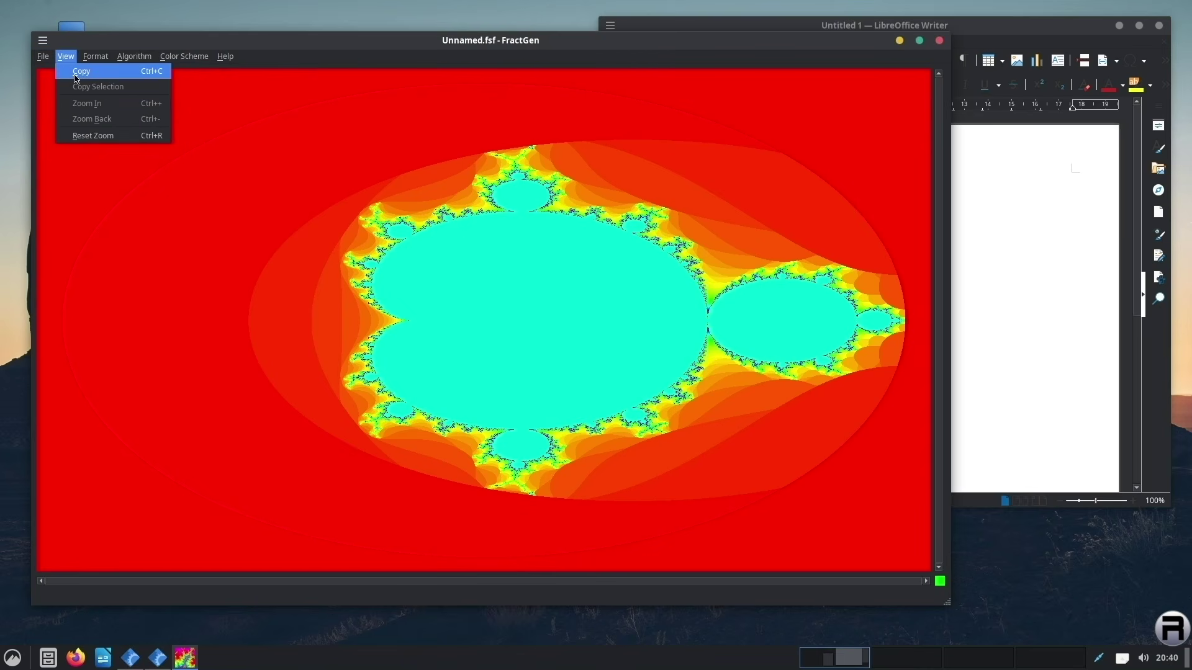
Copy the whole fractal image from FractGen into the Writer document with the "Hello!" text, and close FractGen.
left_click(81, 72)
left_click(953, 25)
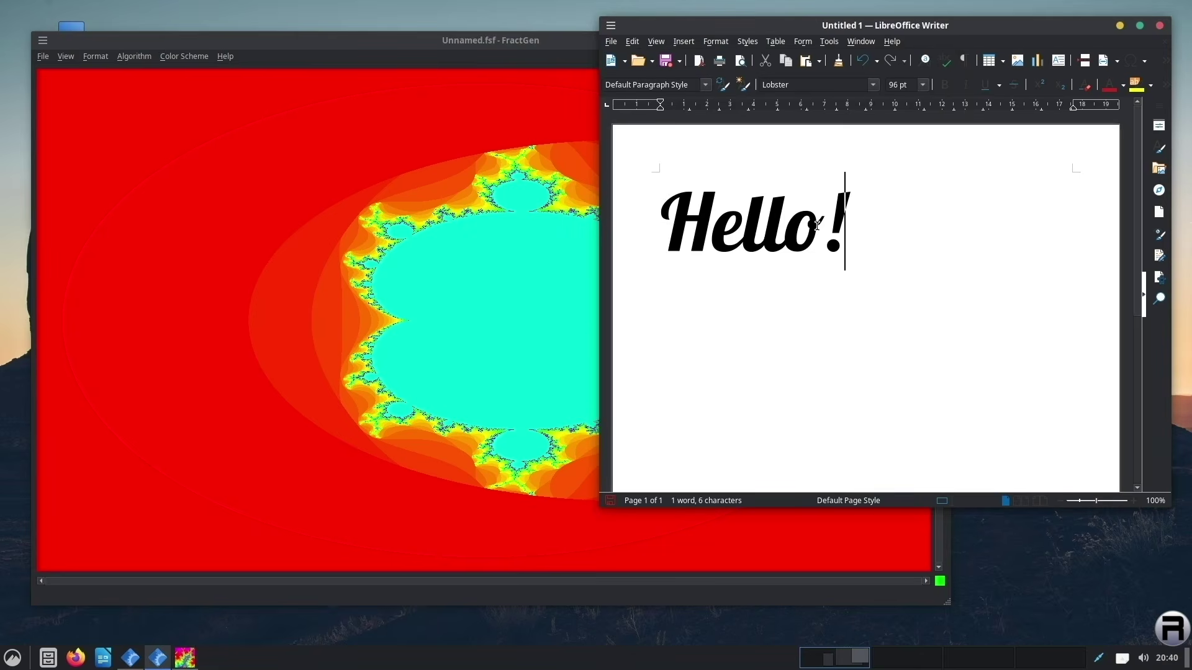
right_click(769, 316)
left_click(785, 324)
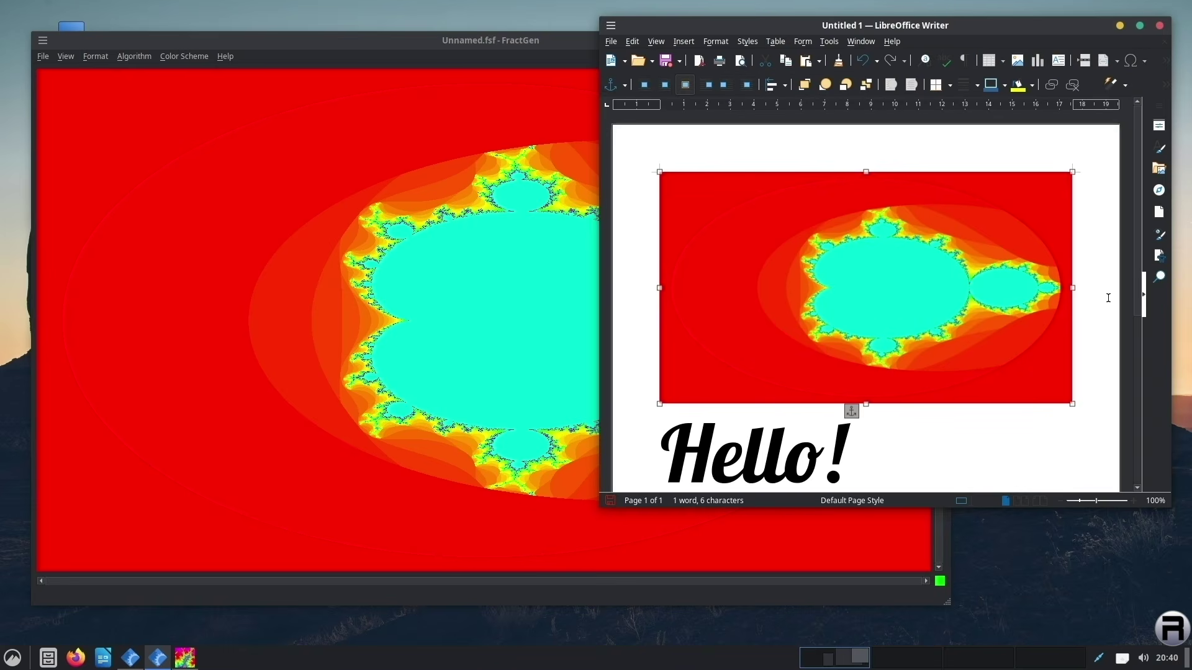
left_click(122, 37)
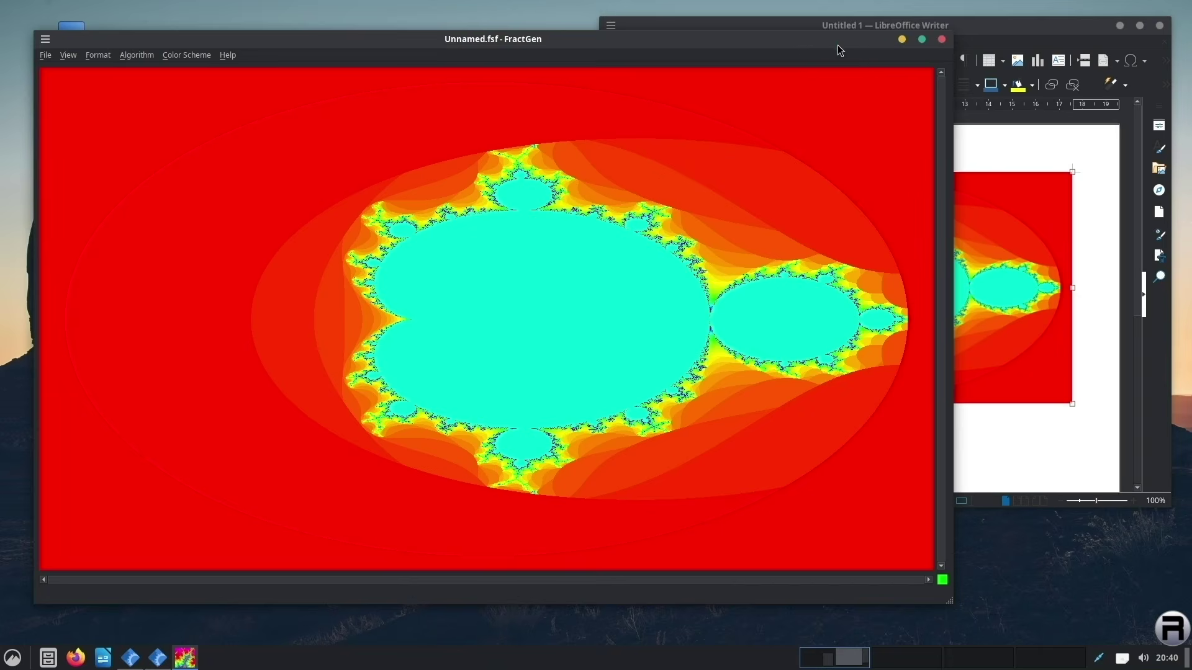
left_click(941, 40)
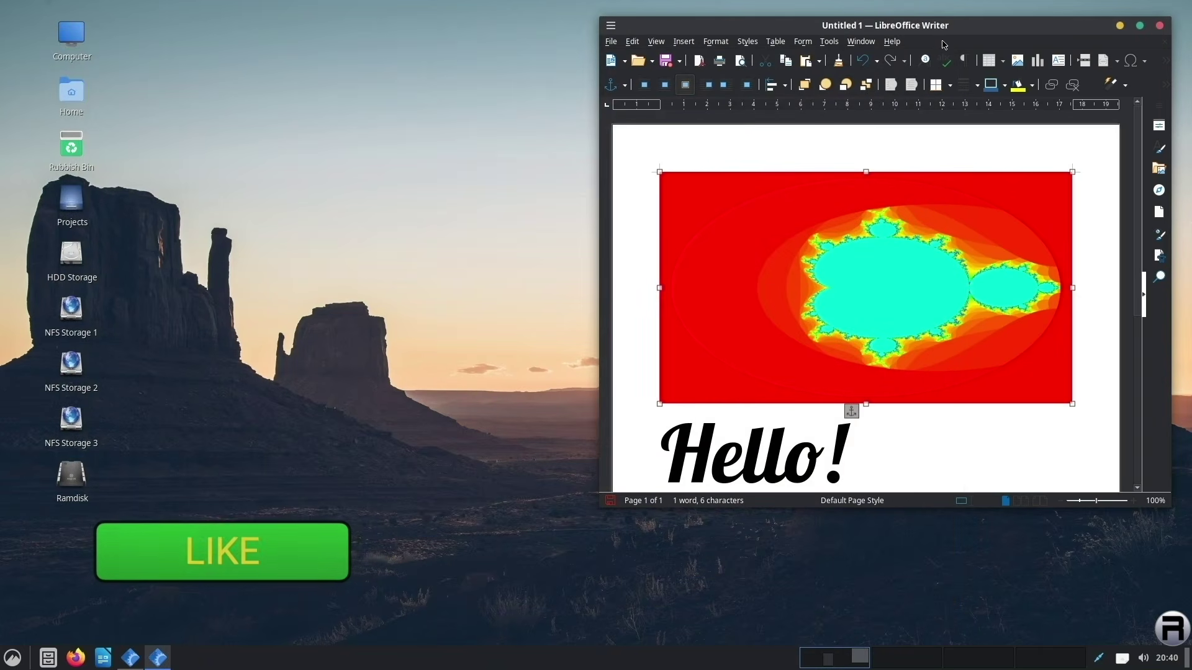